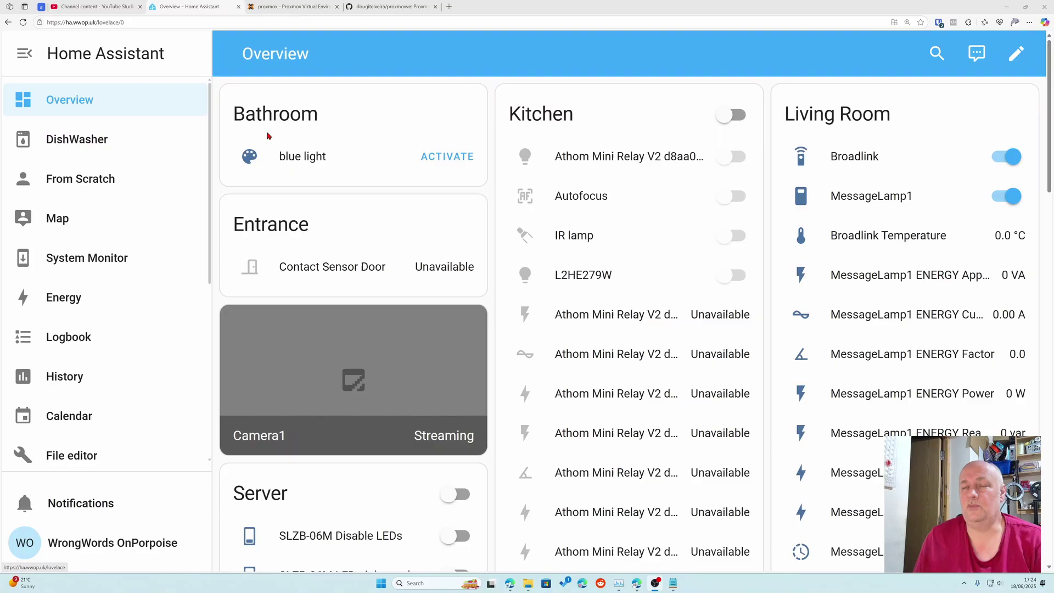
- Log in to the Proxmox VE web interface with the account password
left_click(295, 7)
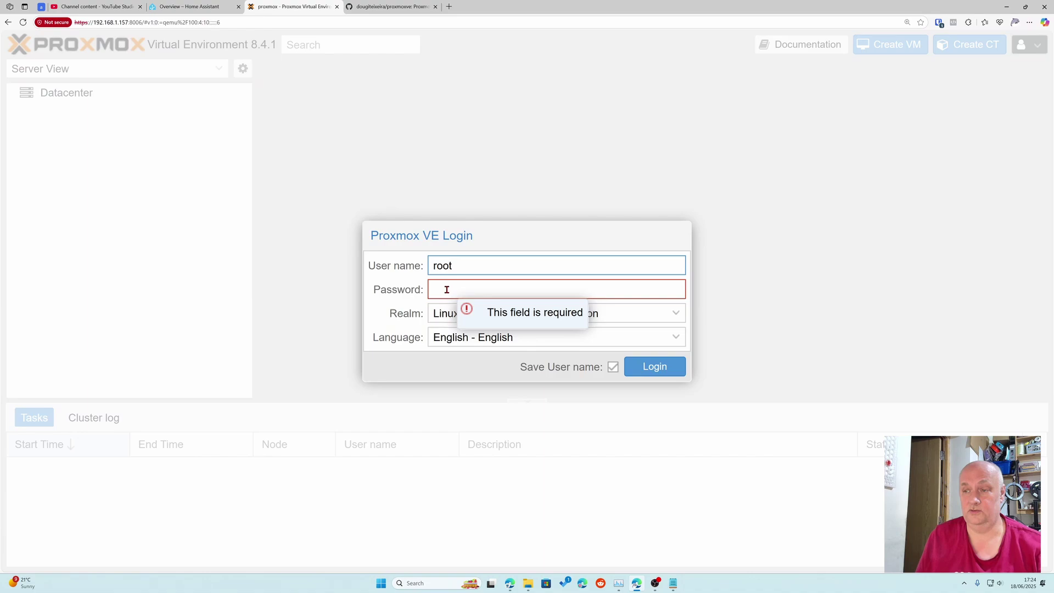
left_click(447, 290)
type("********")
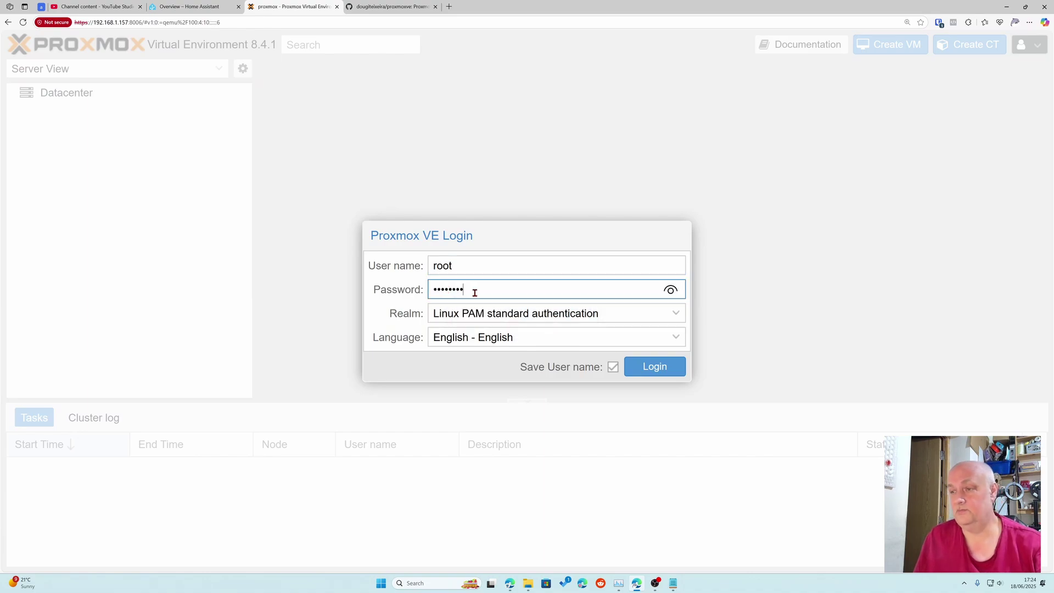
left_click(655, 373)
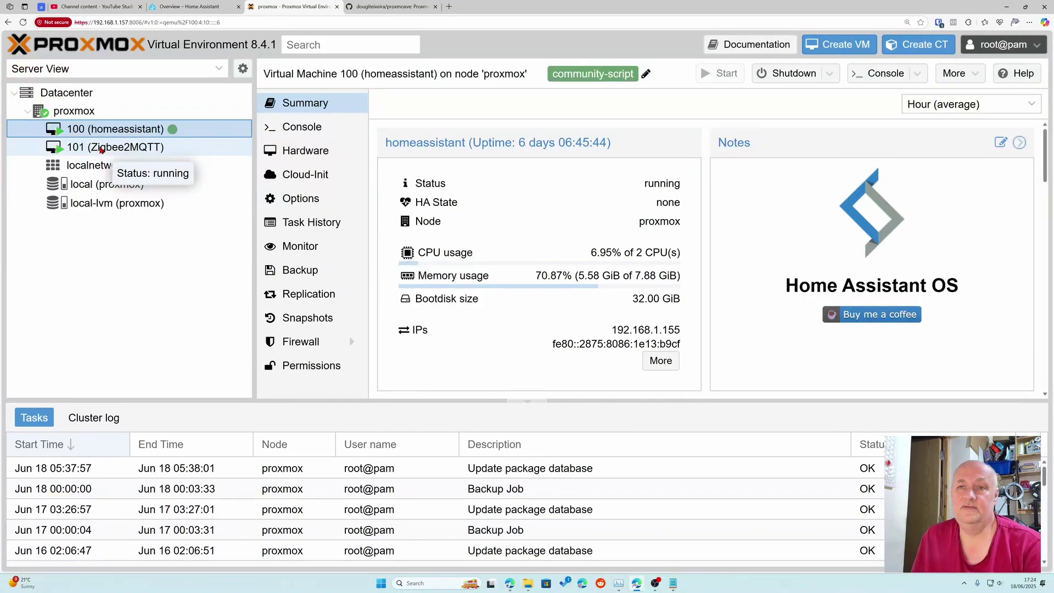
- Go to Datacenter > Permissions > Groups to view the existing groups
left_click(68, 94)
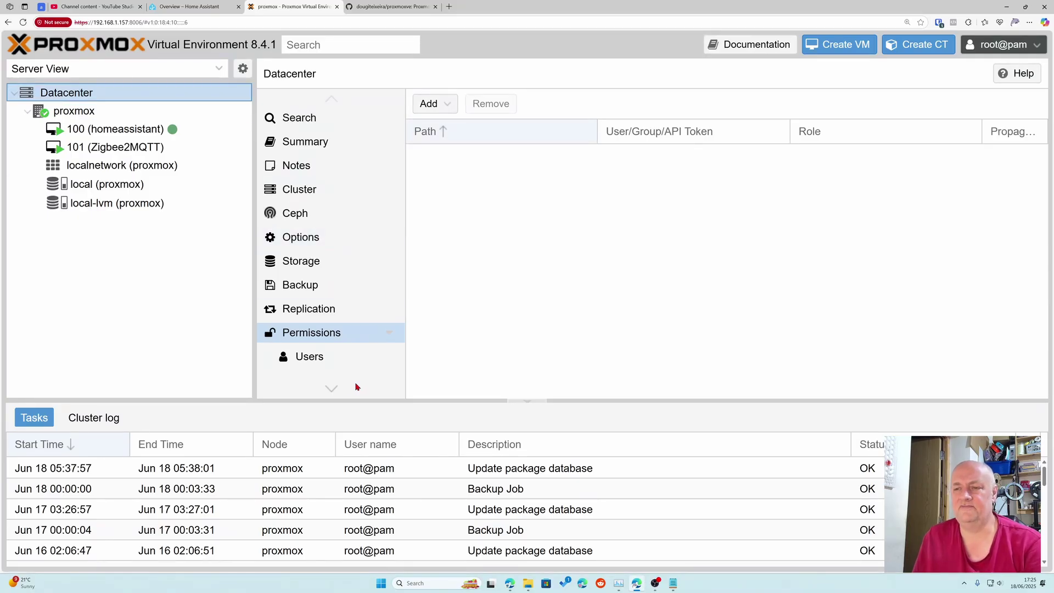
left_click_drag(333, 391, 334, 391)
left_click(326, 316)
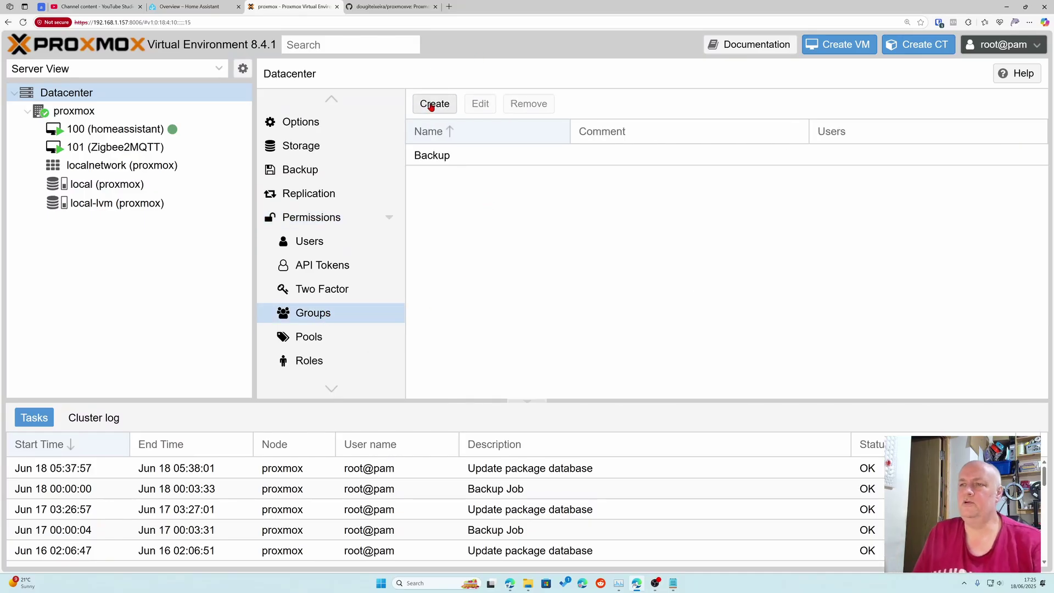
- Create group 'HomeAssMonitorGrp' with the comment 'Home Assistant Monitors'
left_click(431, 106)
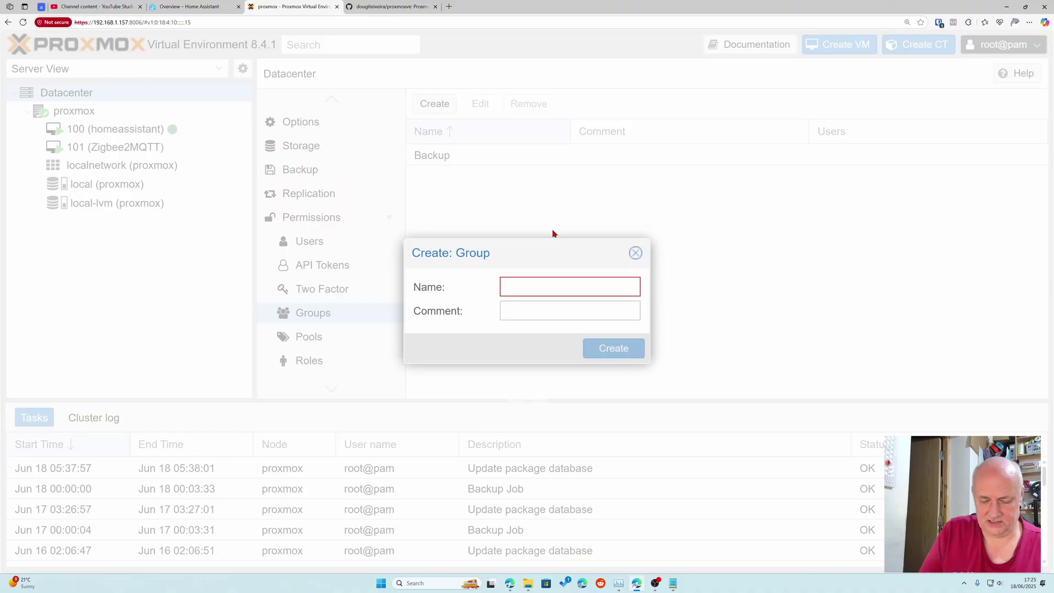
type("Home")
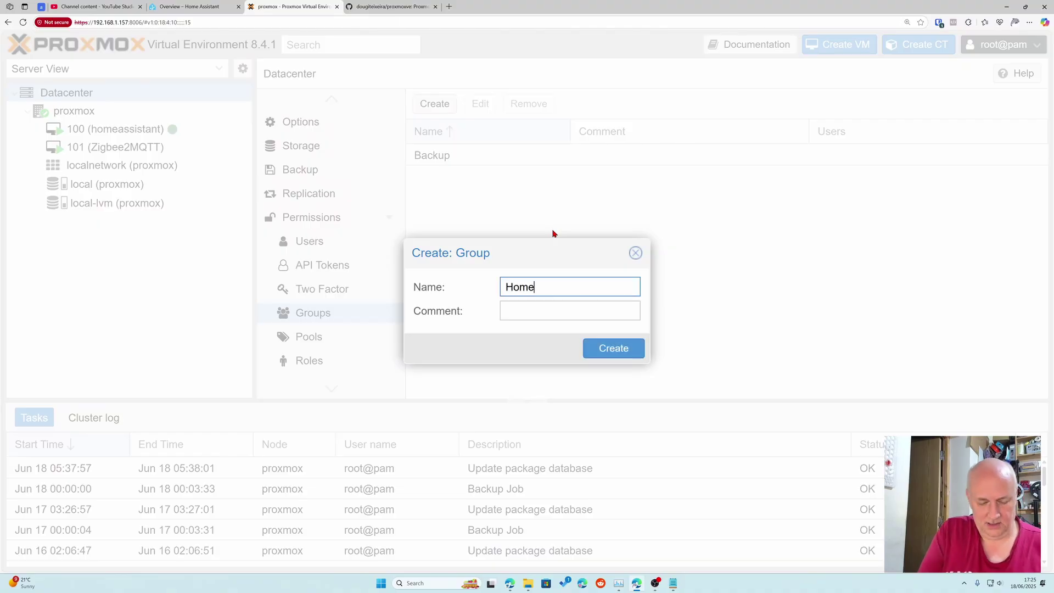
type("Ass")
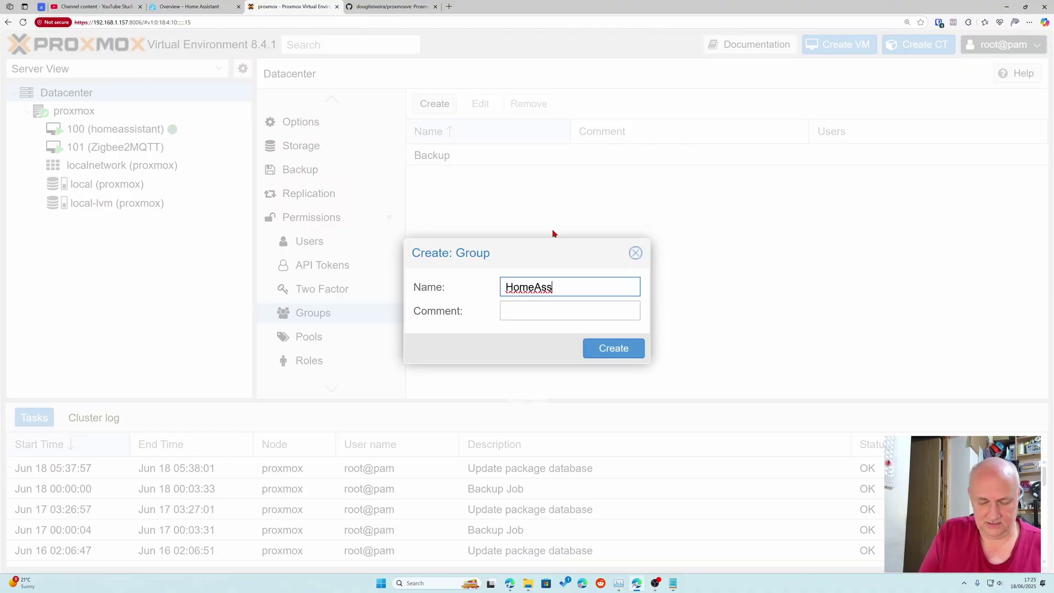
type("Mon")
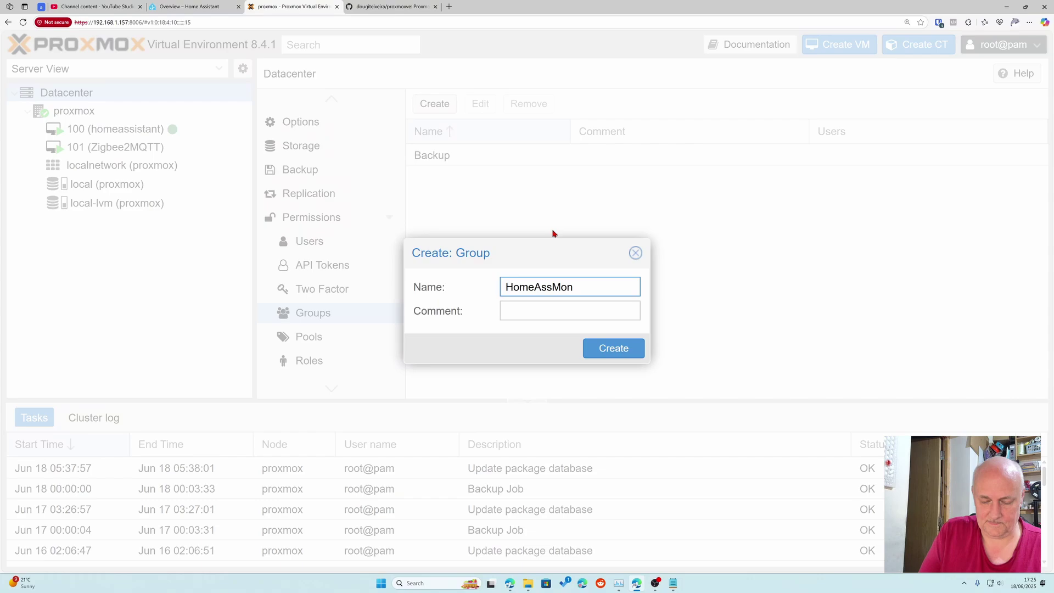
type("itor")
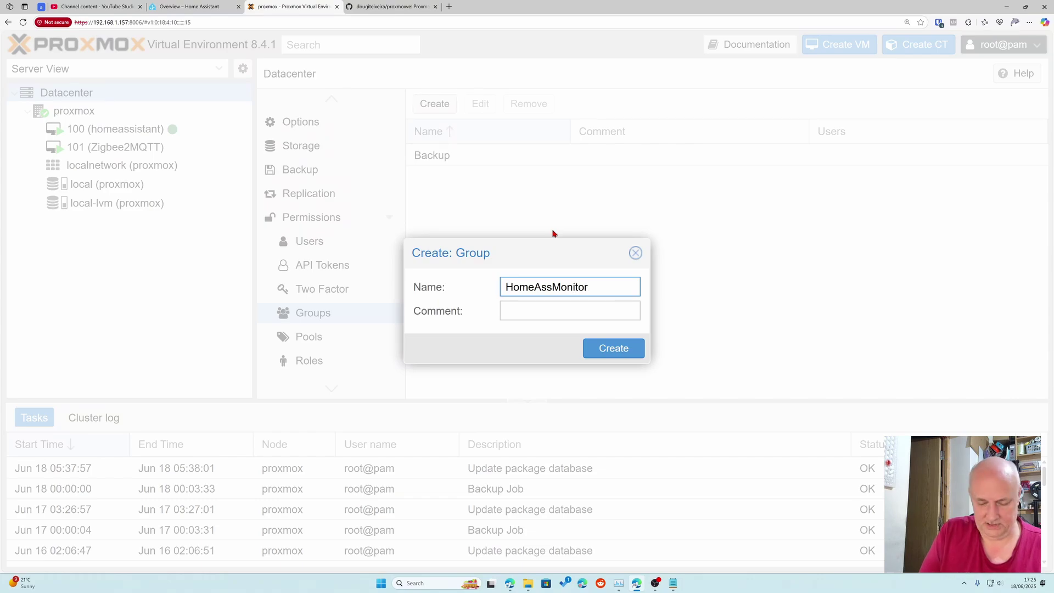
type("Grp")
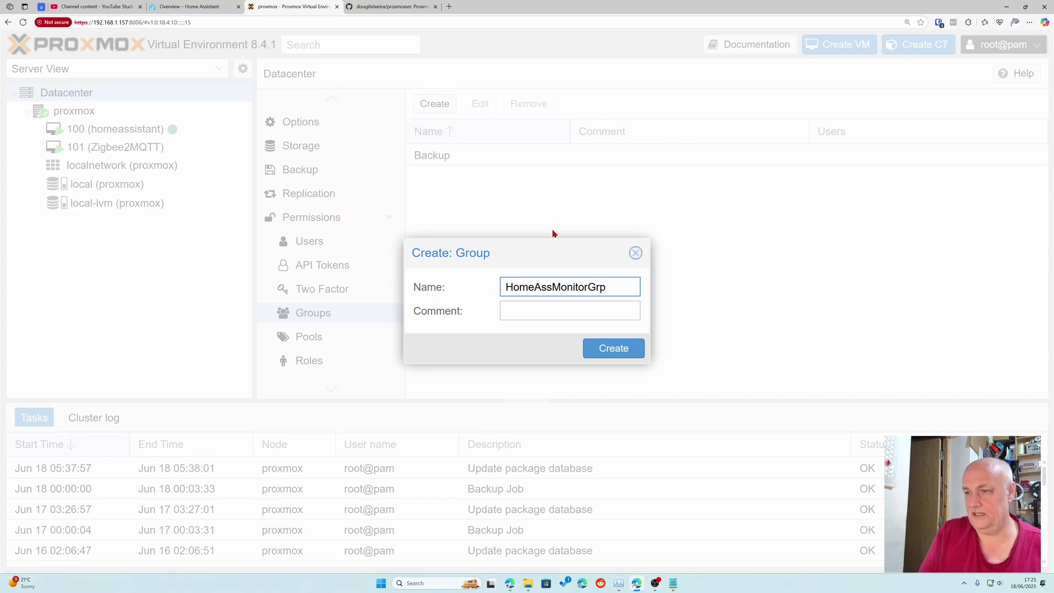
key("Tab")
type("H")
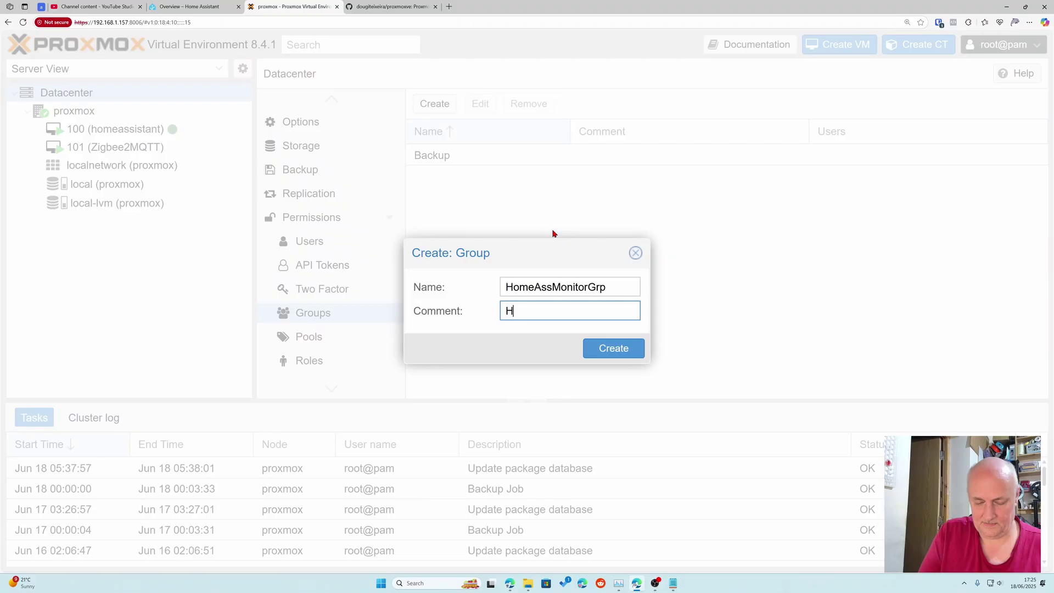
type("ome Assista")
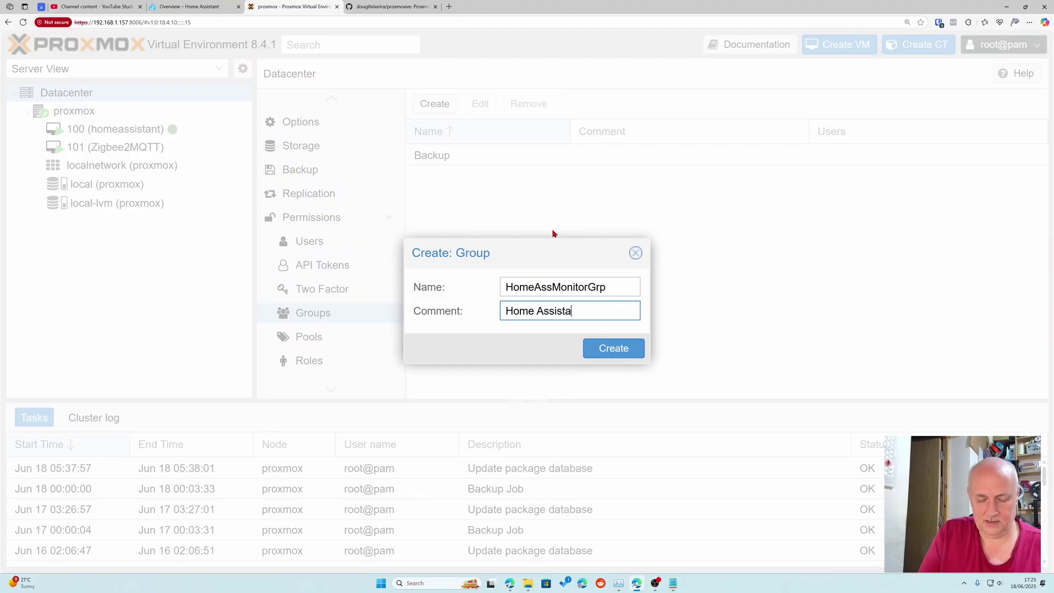
type("nt Moni")
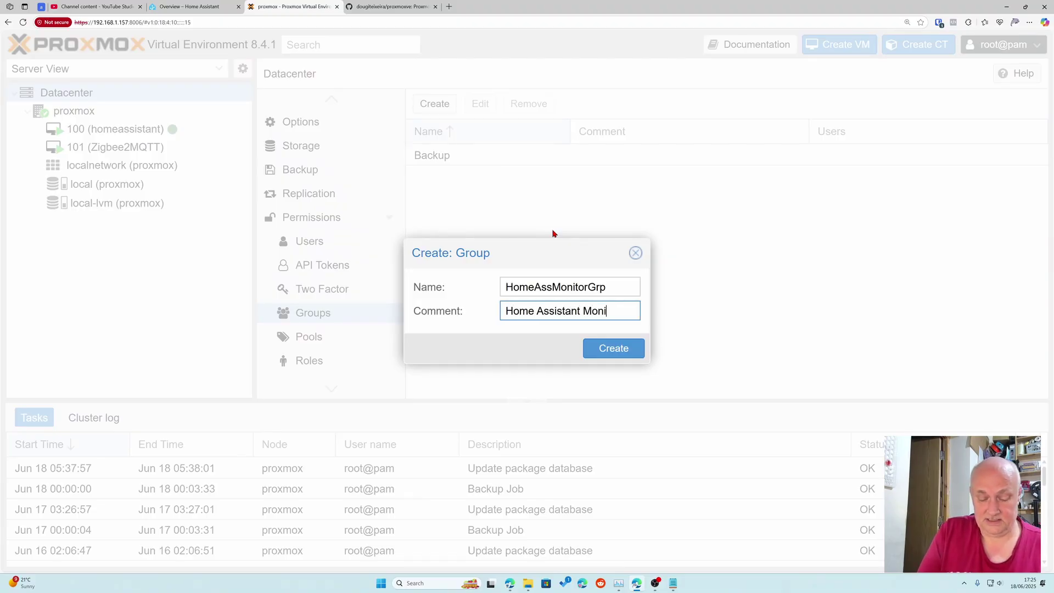
type("ty")
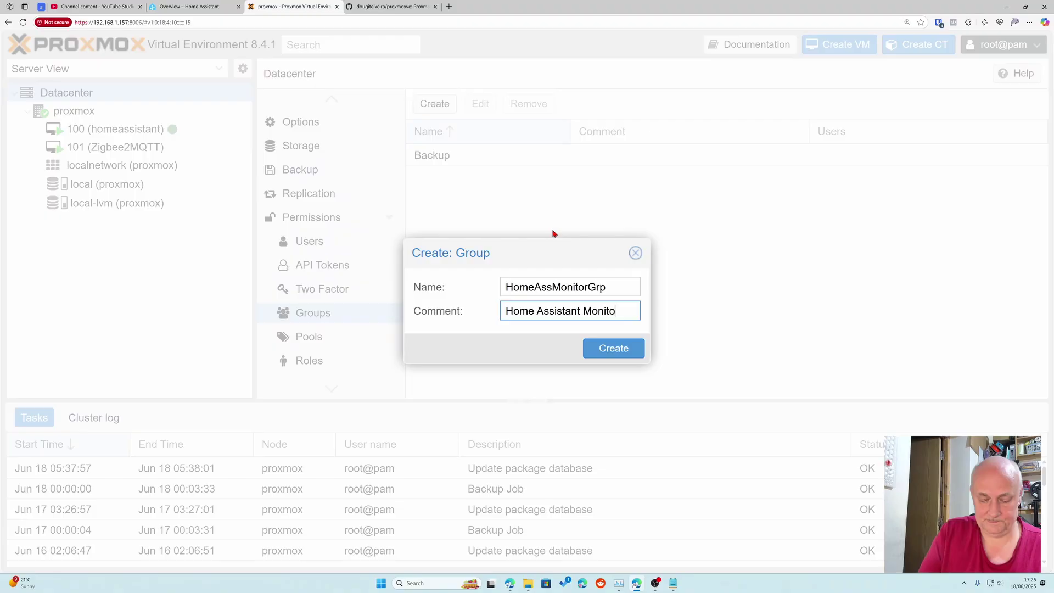
type("rs")
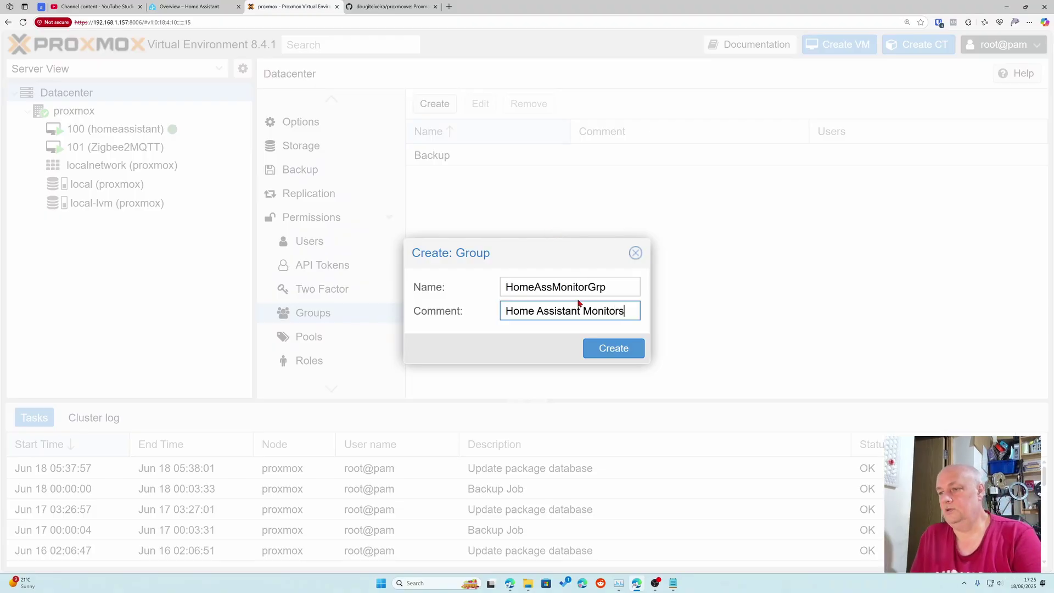
left_click(609, 351)
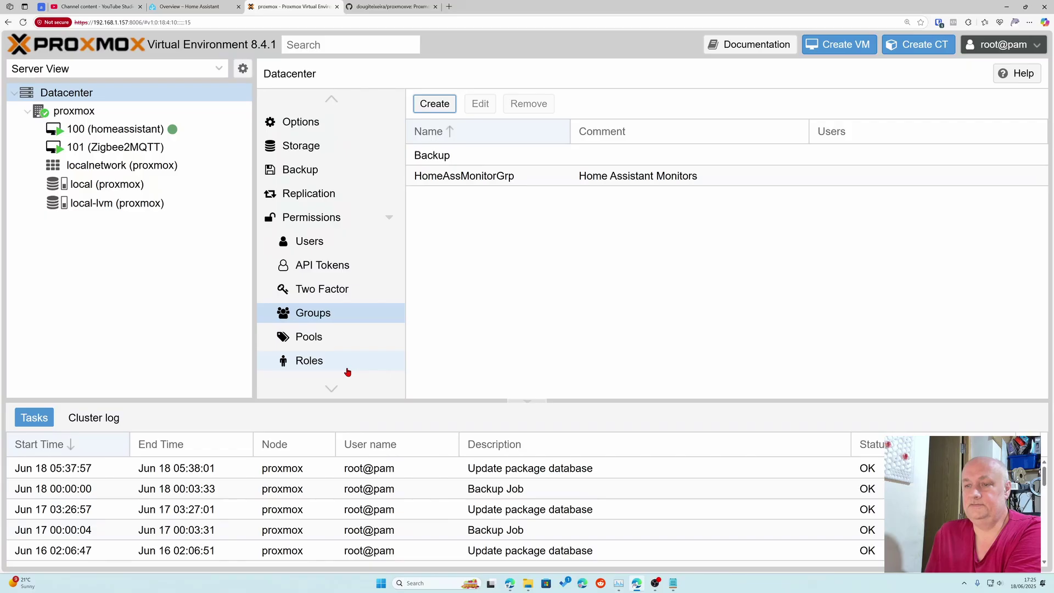
left_click(318, 366)
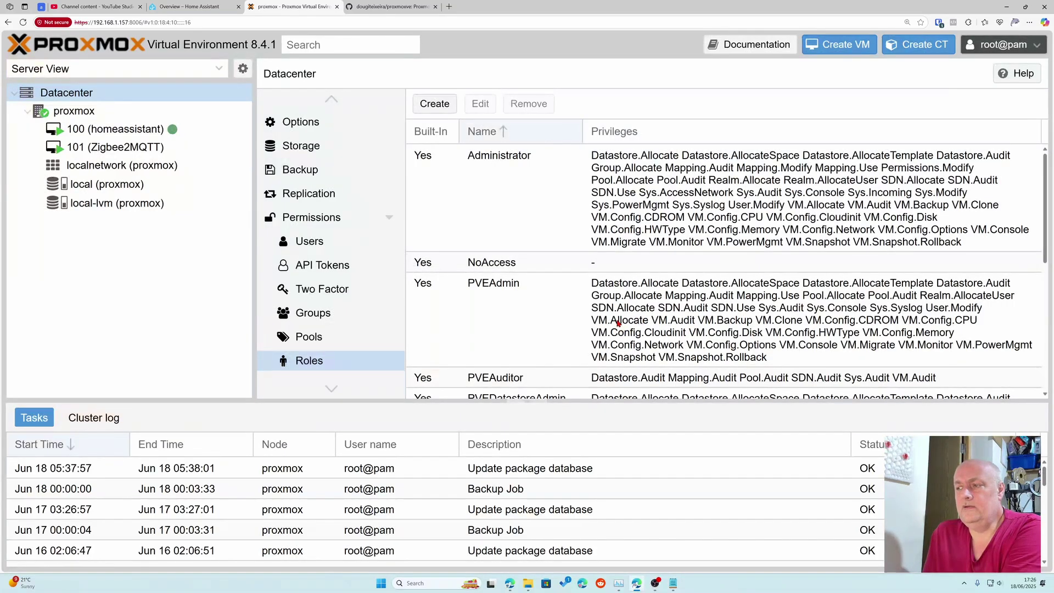
left_click(550, 375)
scroll(552, 373, "down", 5)
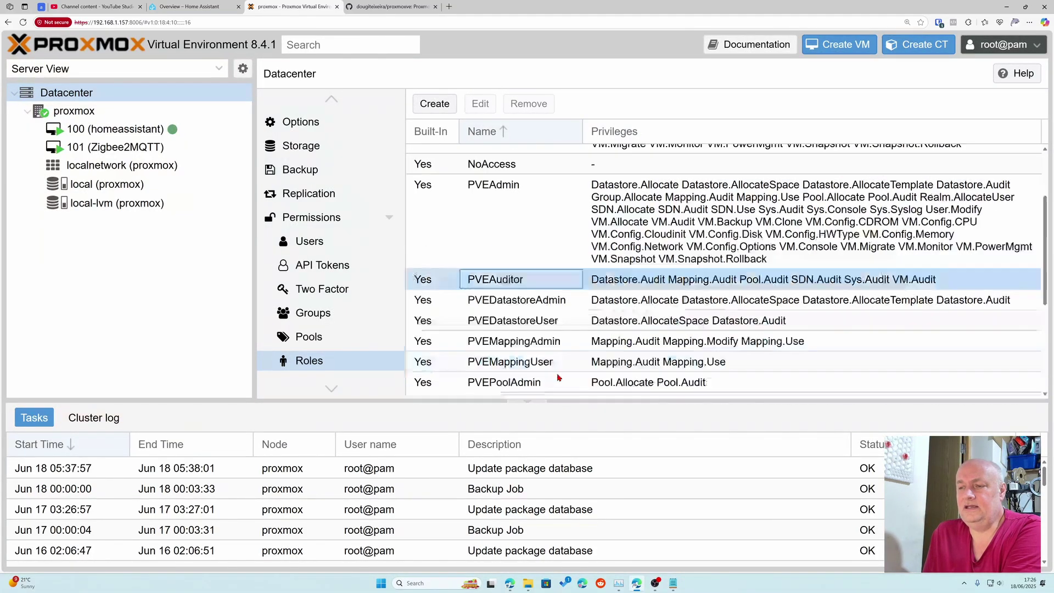
scroll(553, 370, "up", 3)
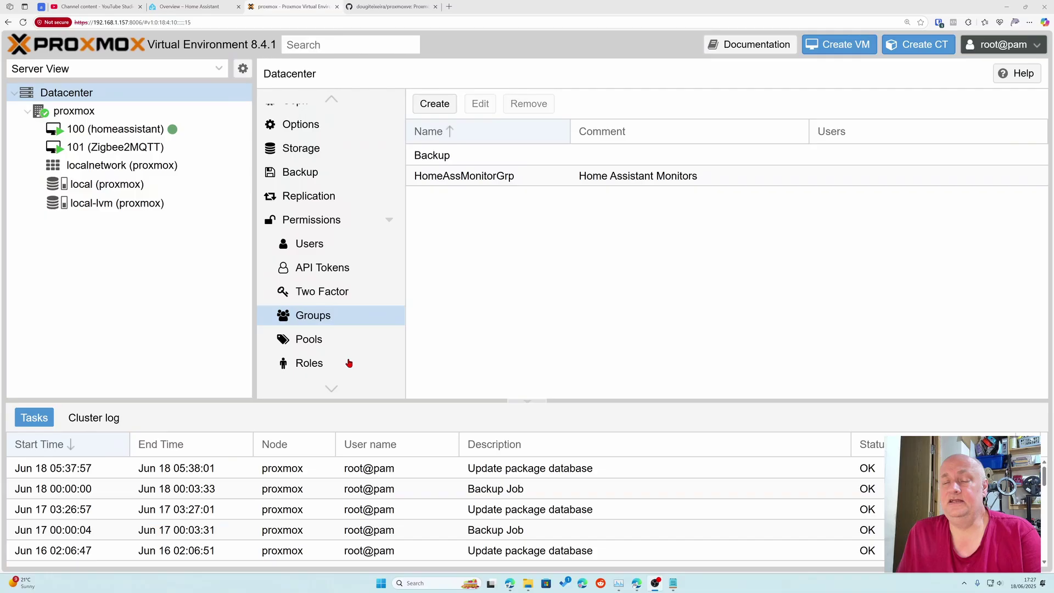
- Add a group permission granting HomeAssMonitorGrp the read-only PVEAuditor role on path /
left_click(318, 225)
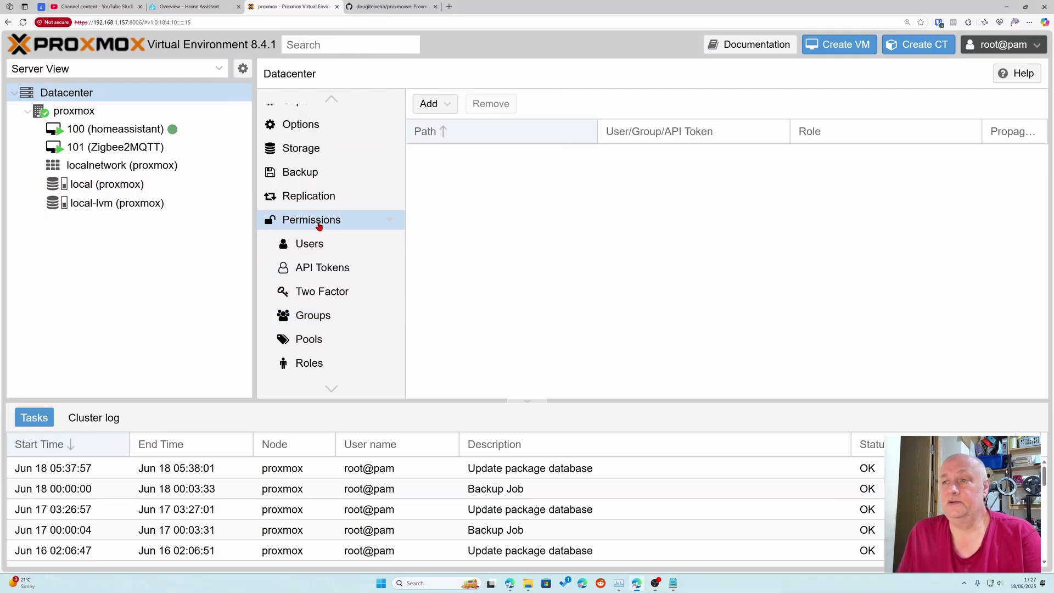
left_click(446, 109)
left_click(462, 129)
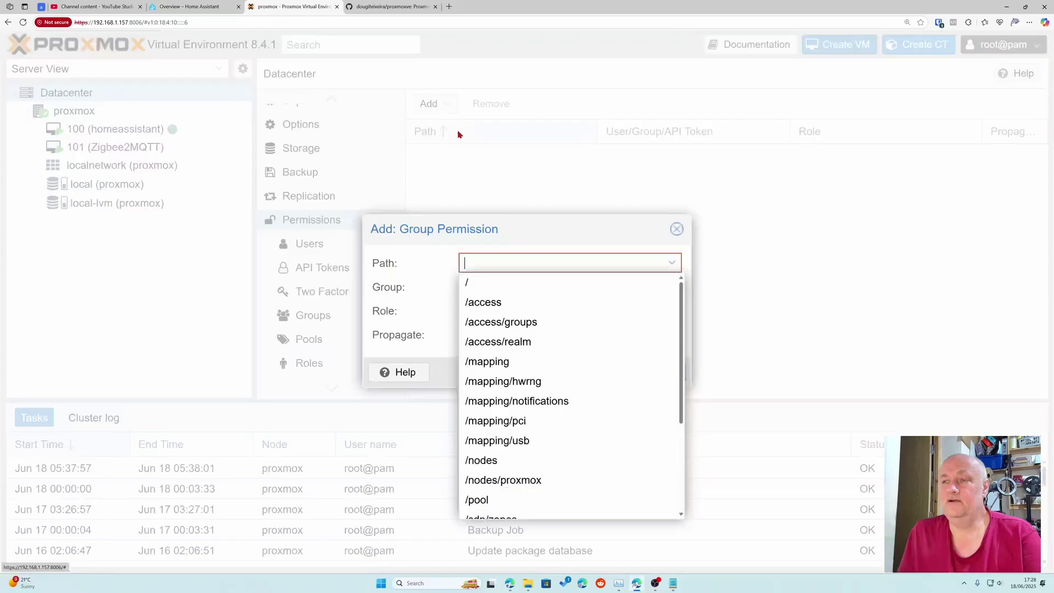
left_click(472, 286)
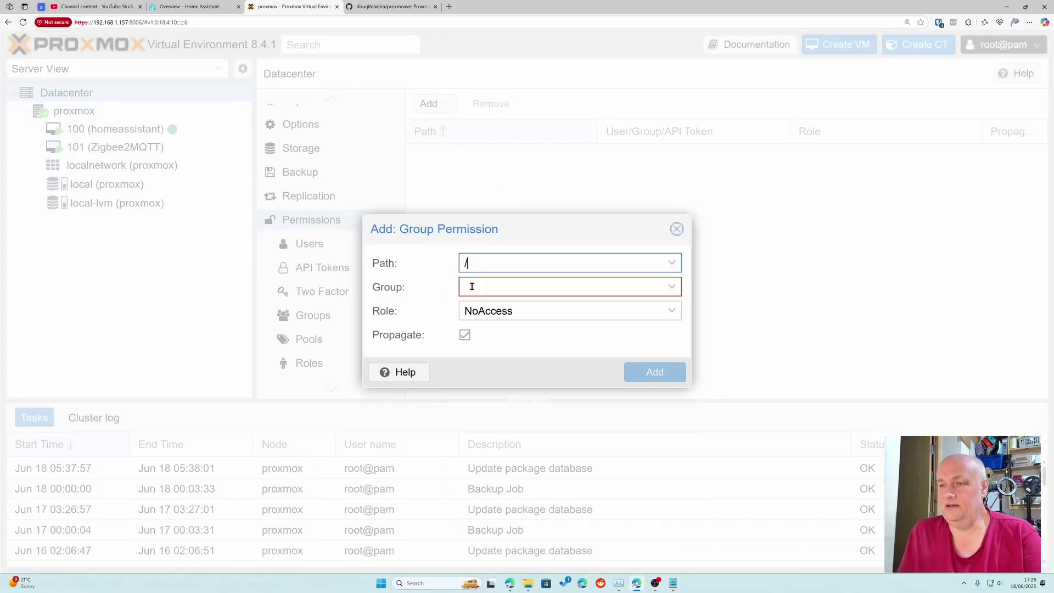
left_click(672, 287)
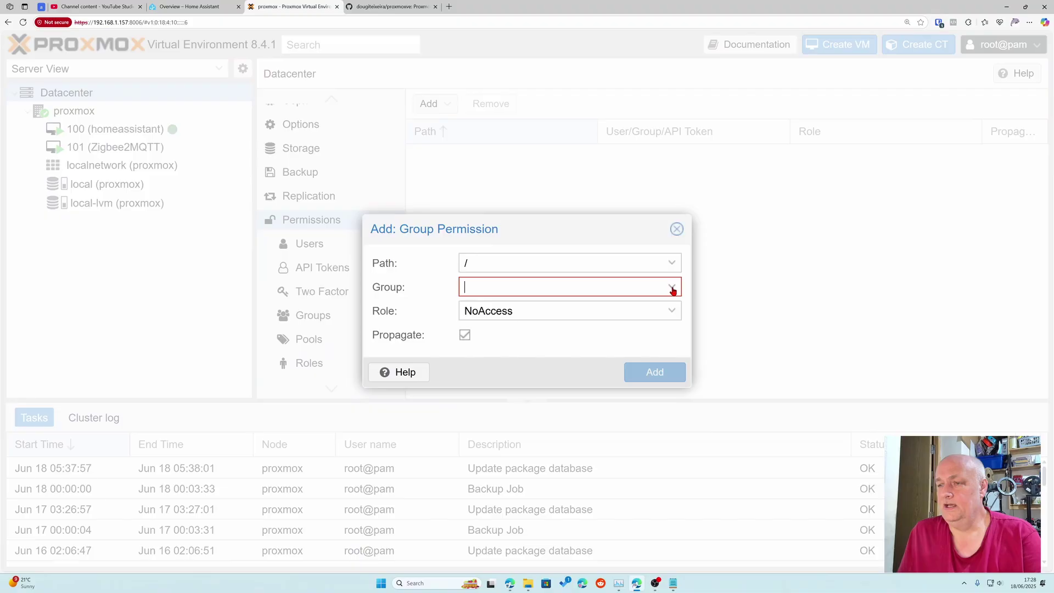
left_click(527, 356)
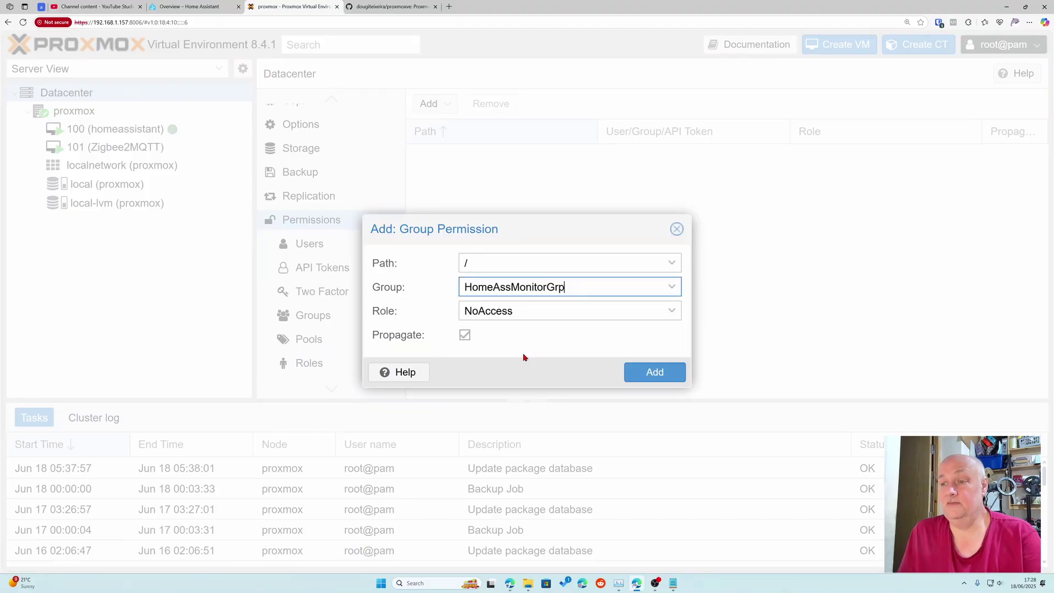
left_click(672, 312)
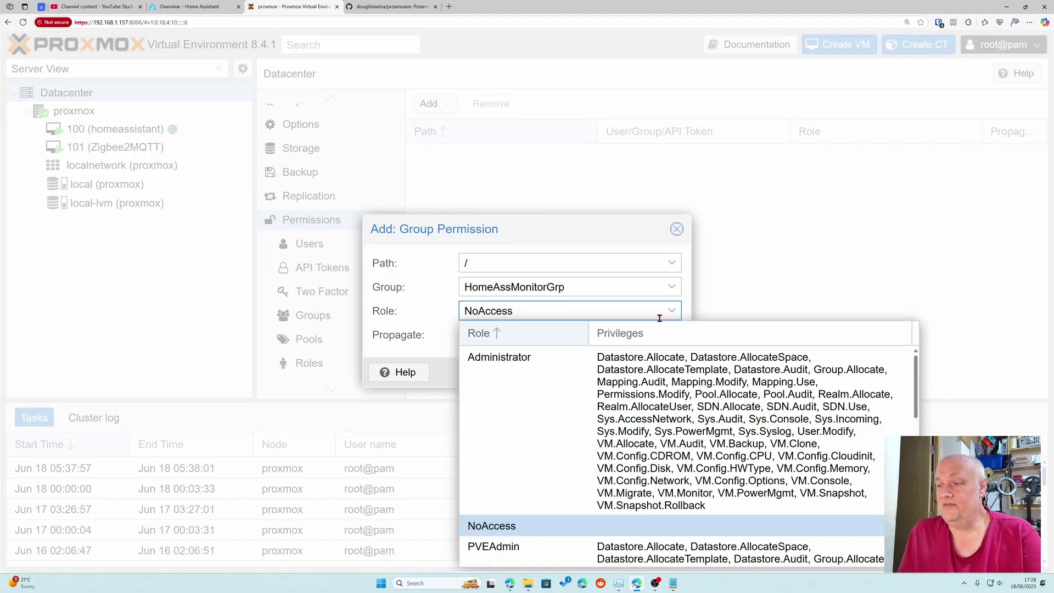
scroll(632, 483, "down", 6)
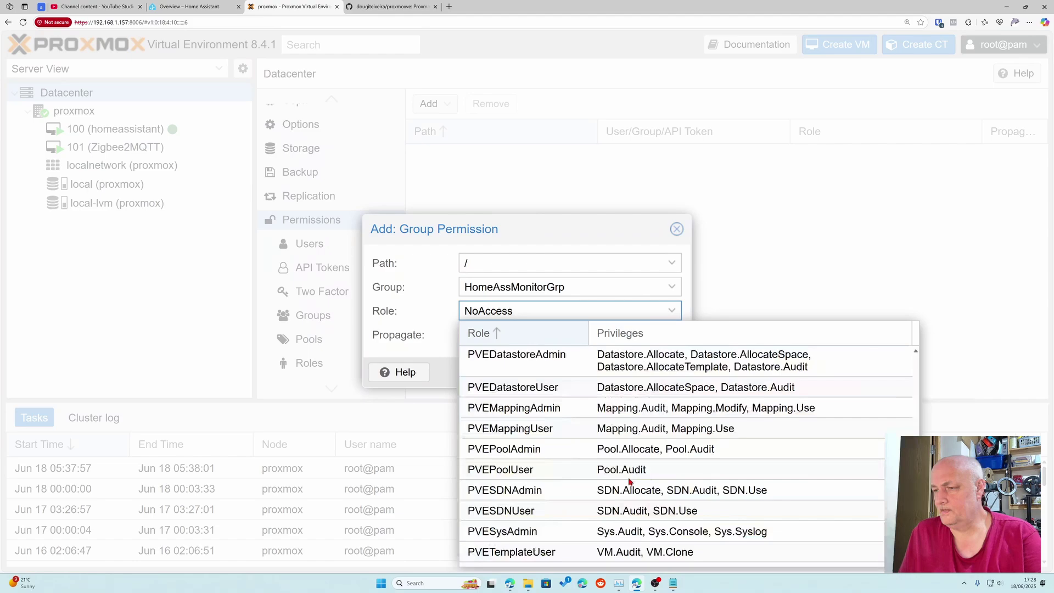
scroll(630, 481, "up", 3)
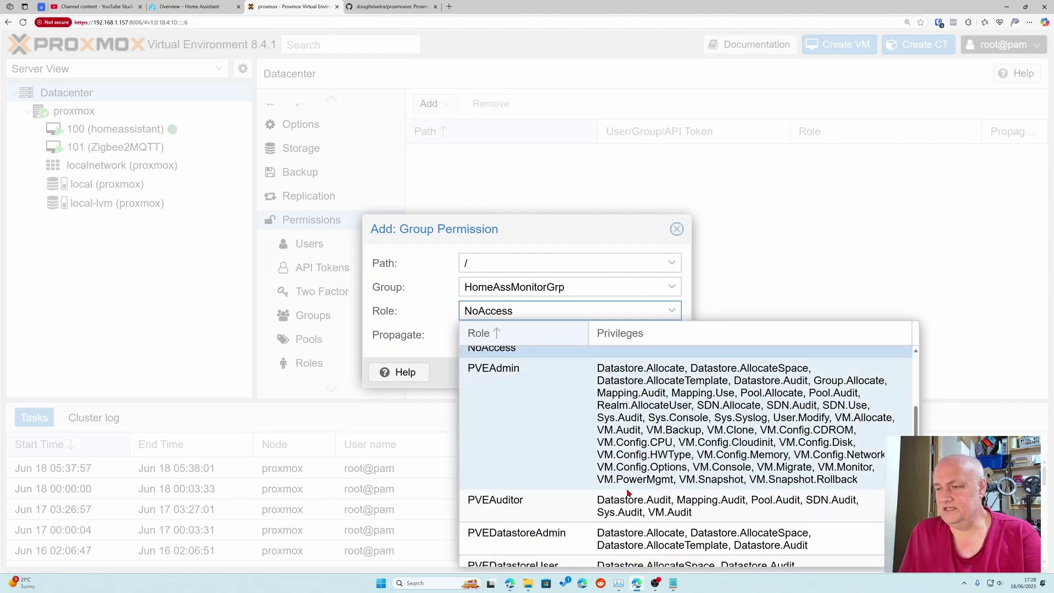
left_click(627, 502)
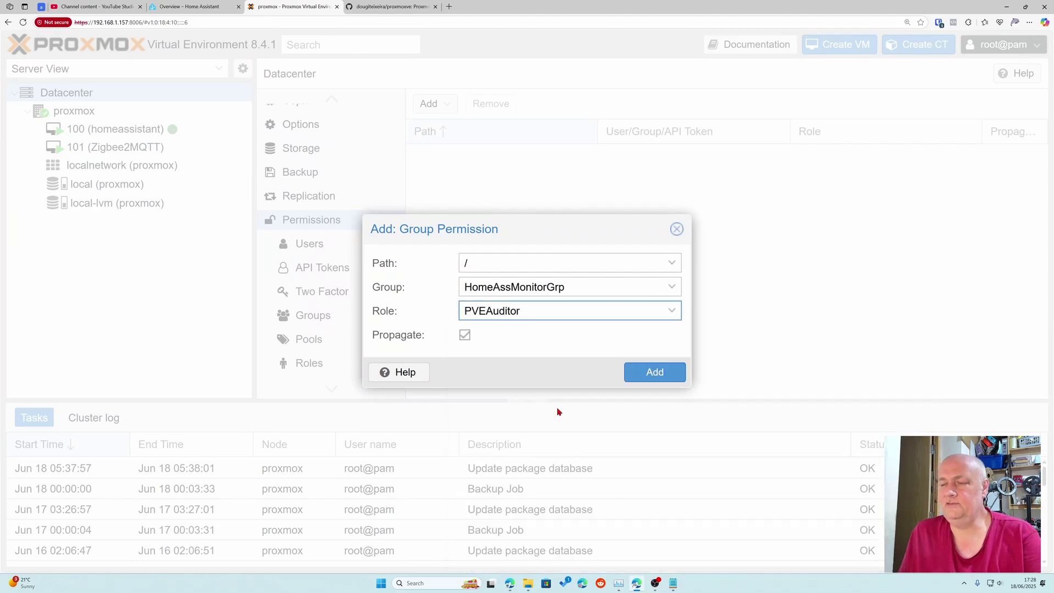
left_click(651, 377)
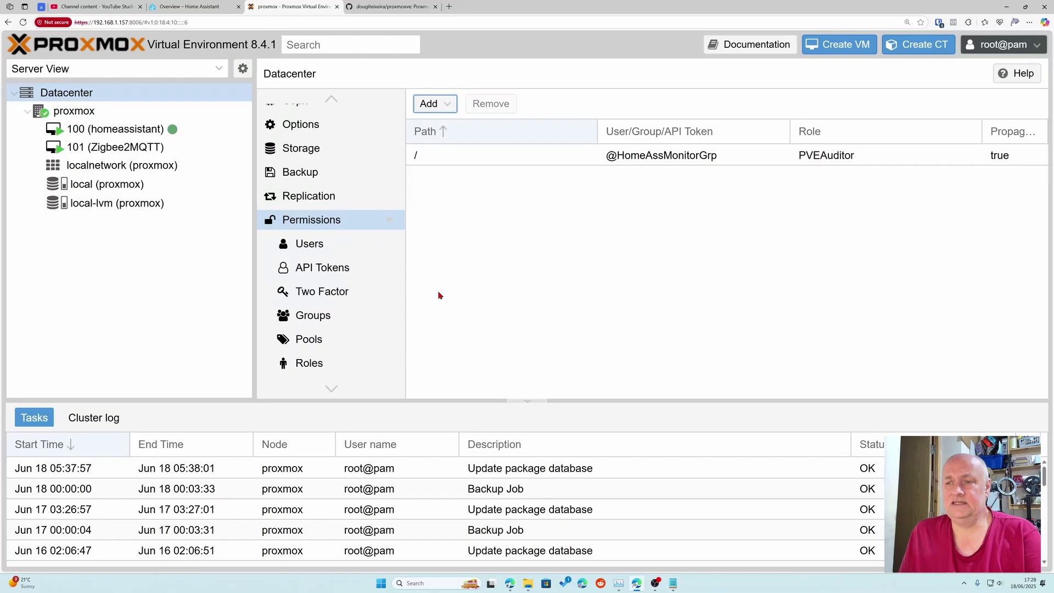
- Start a new PAM user 'ha' with first name Home and last name Assistant
left_click(302, 248)
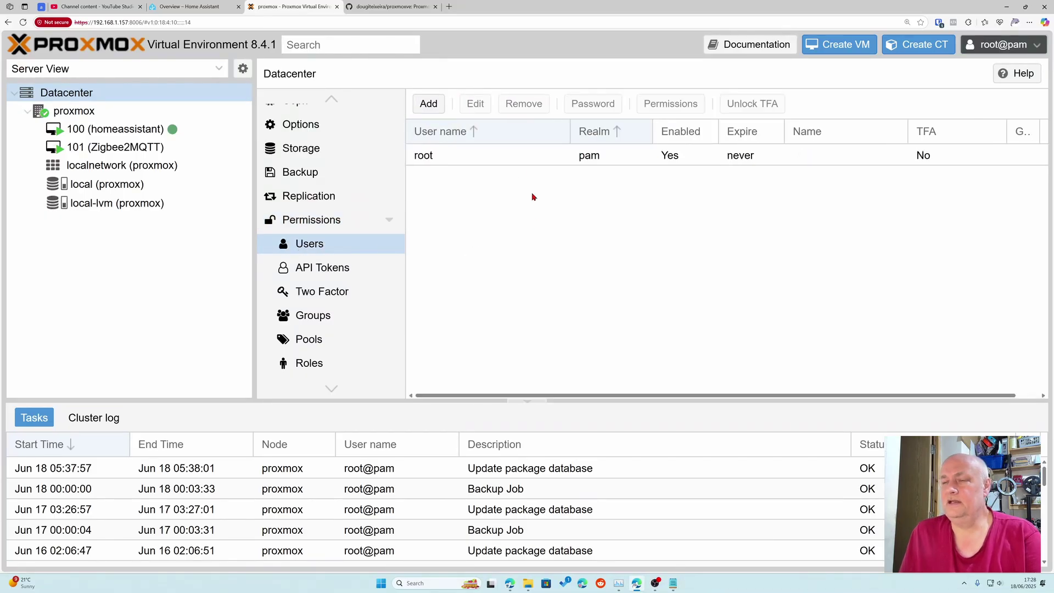
left_click(428, 104)
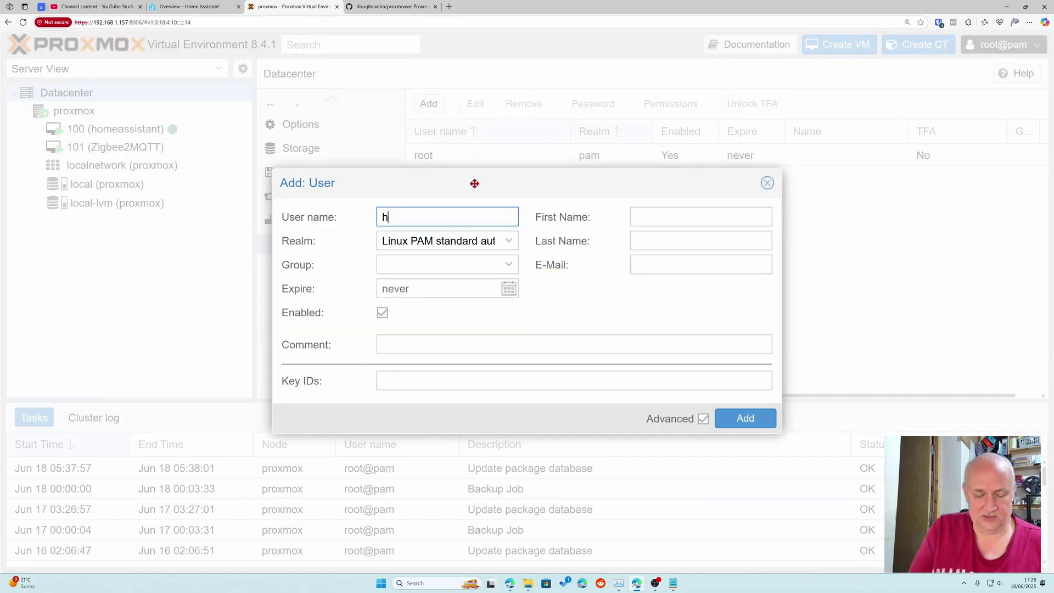
type("a")
left_click(662, 218)
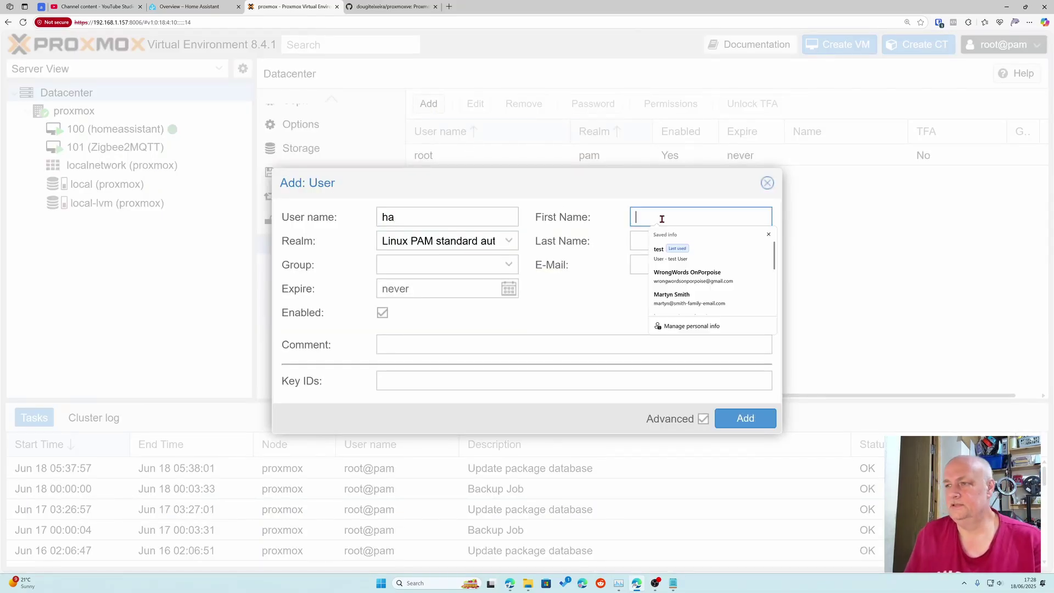
type("Home")
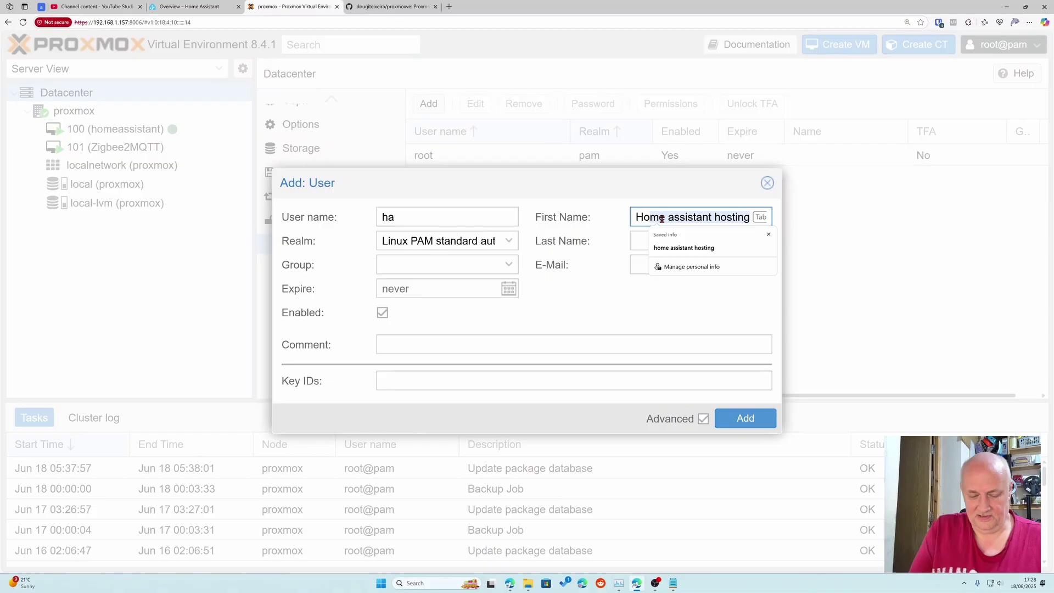
key("Tab")
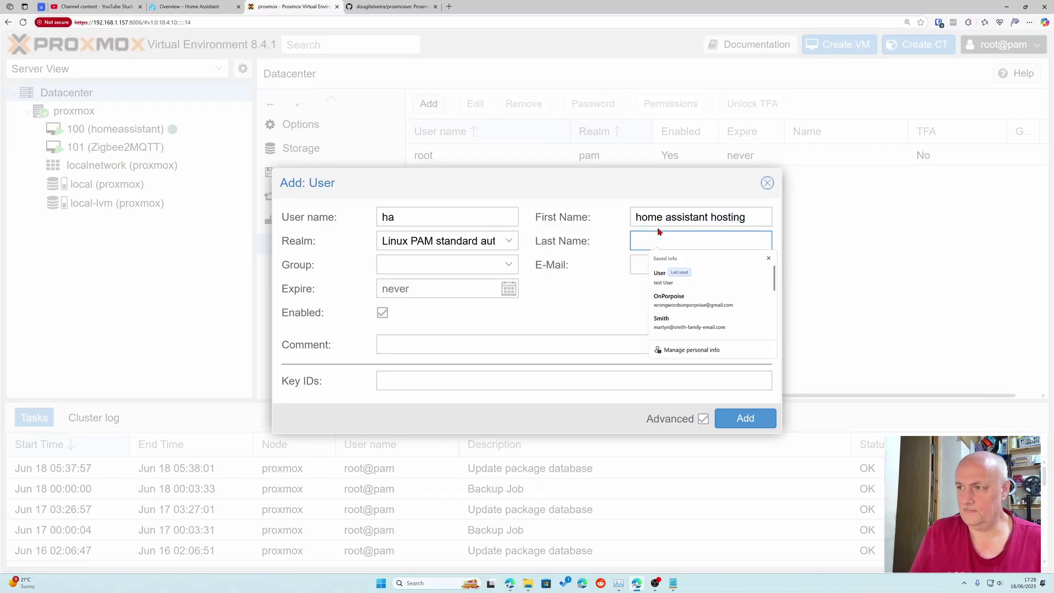
left_click_drag(667, 218, 746, 222)
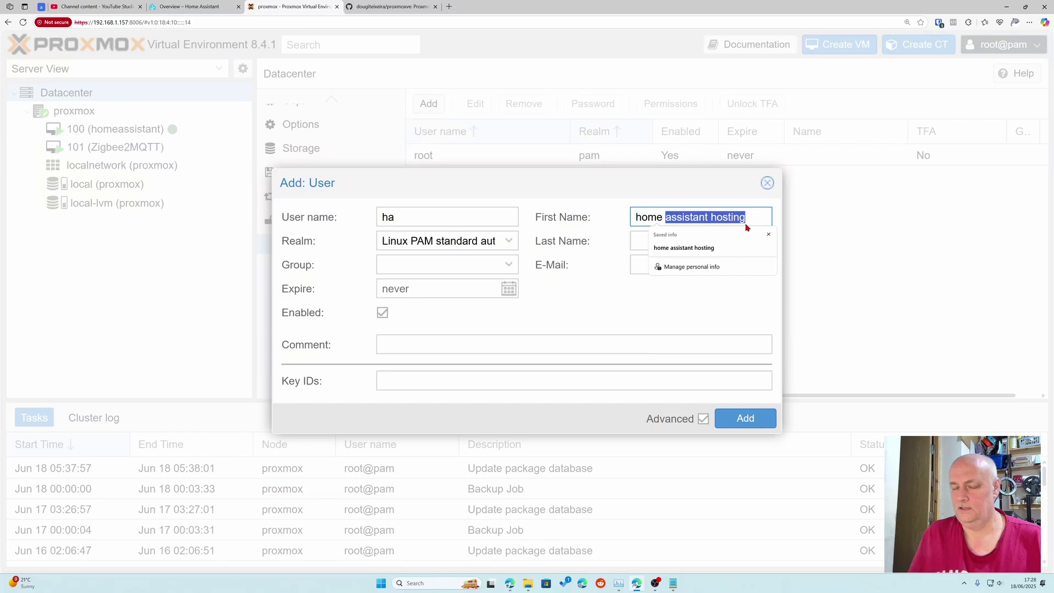
key("BackSpace")
key("Tab")
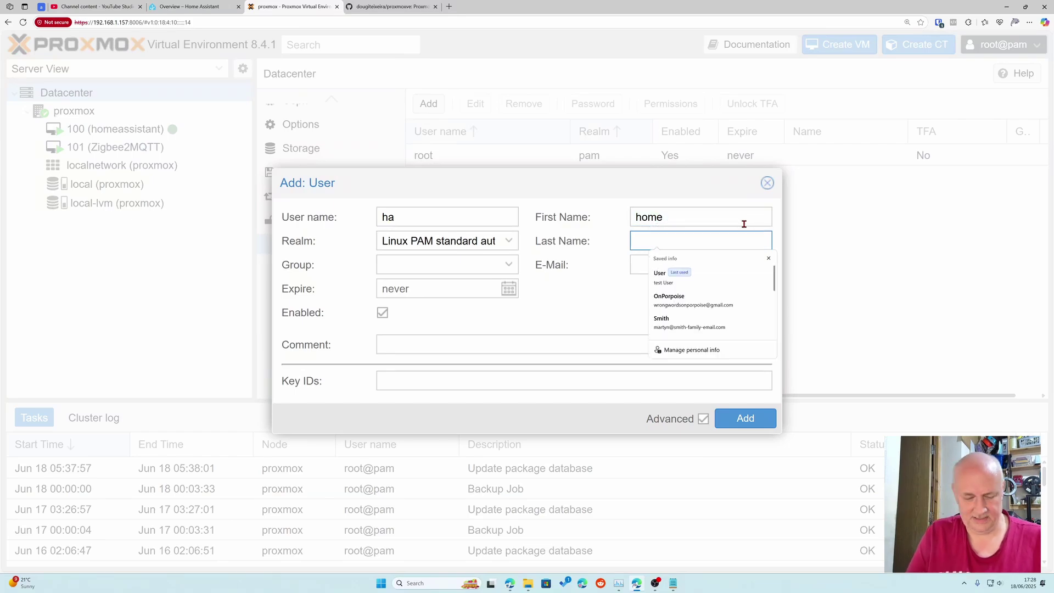
type("Assistanm")
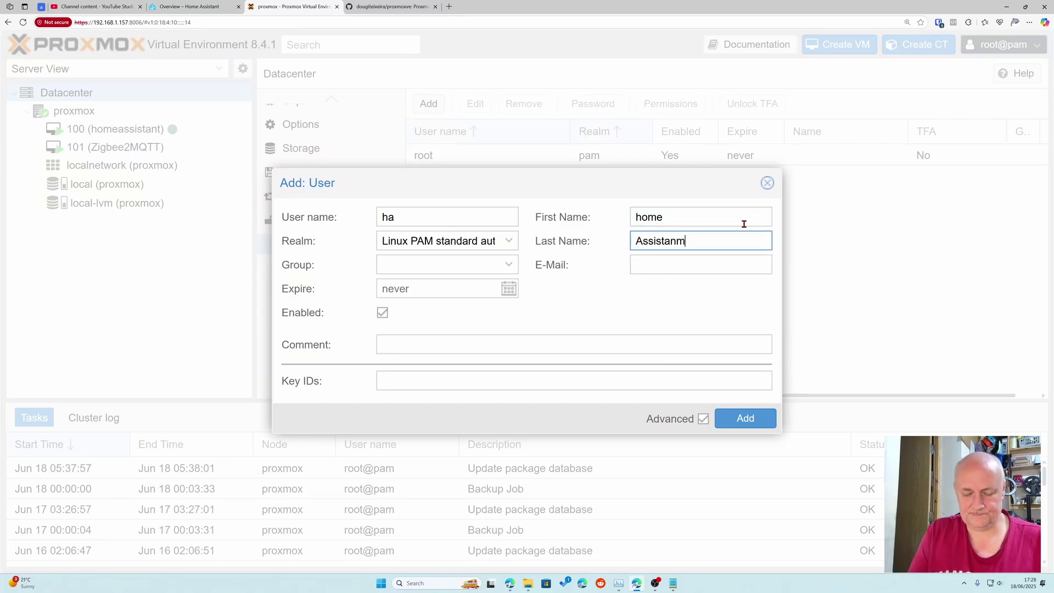
key("BackSpace")
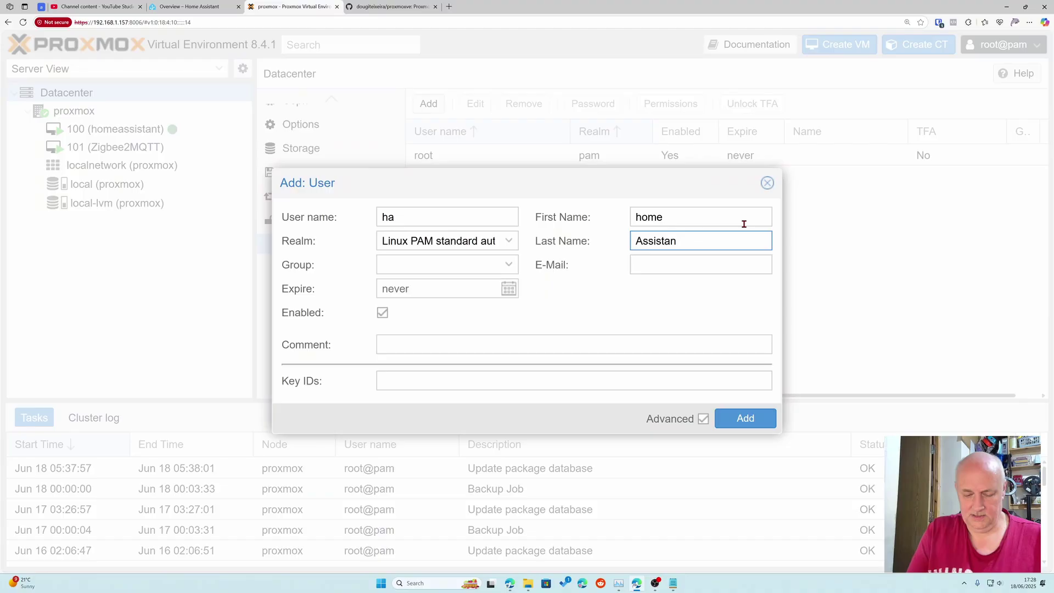
type("t")
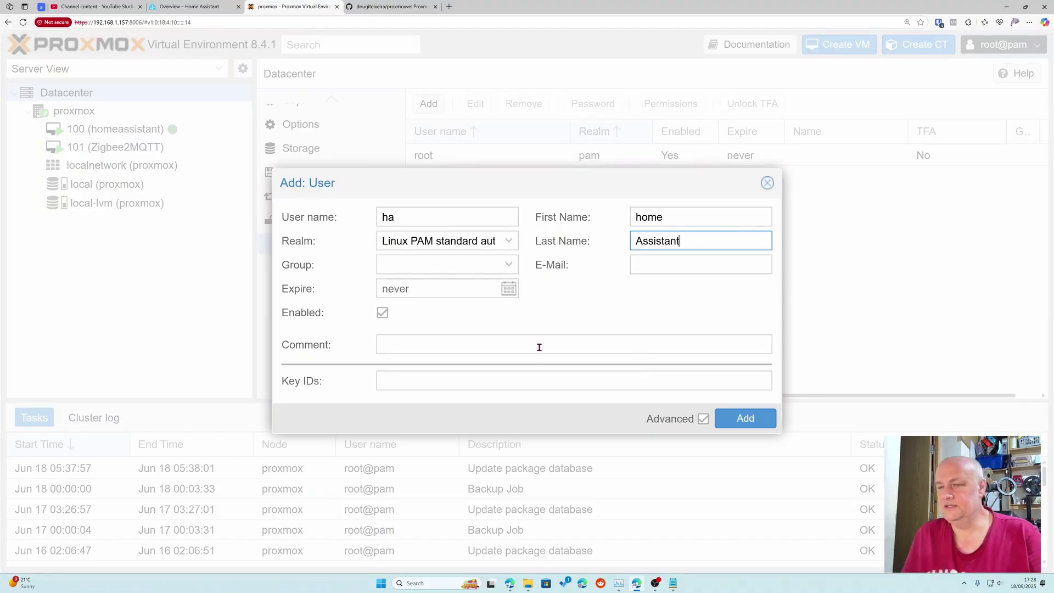
- Comment the user 'homeassisatnt User', put it in HomeAssMonitorGrp, create it, and return to Permissions
left_click(472, 348)
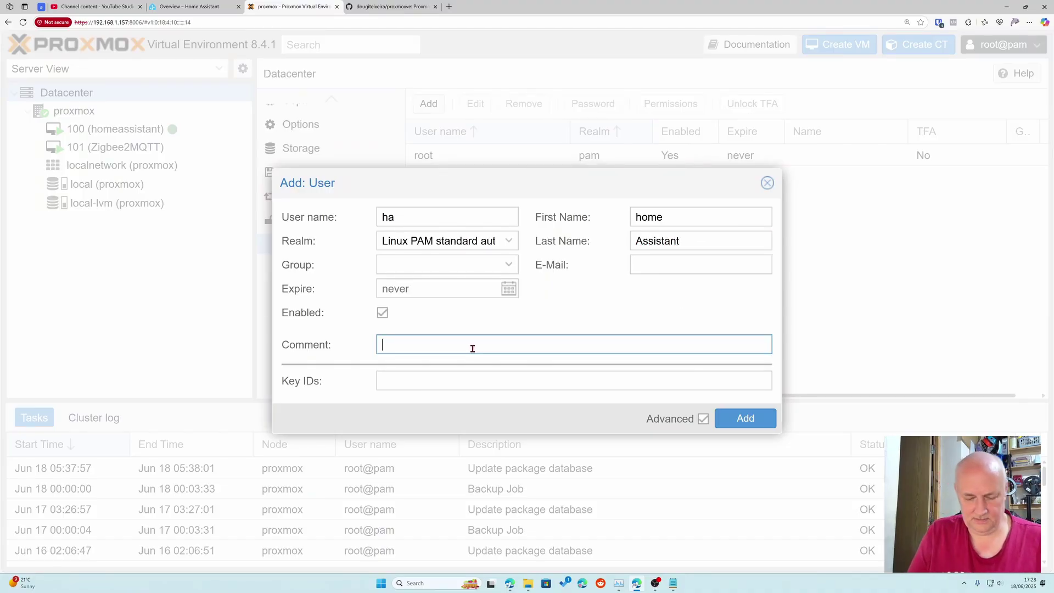
type("homeassisat")
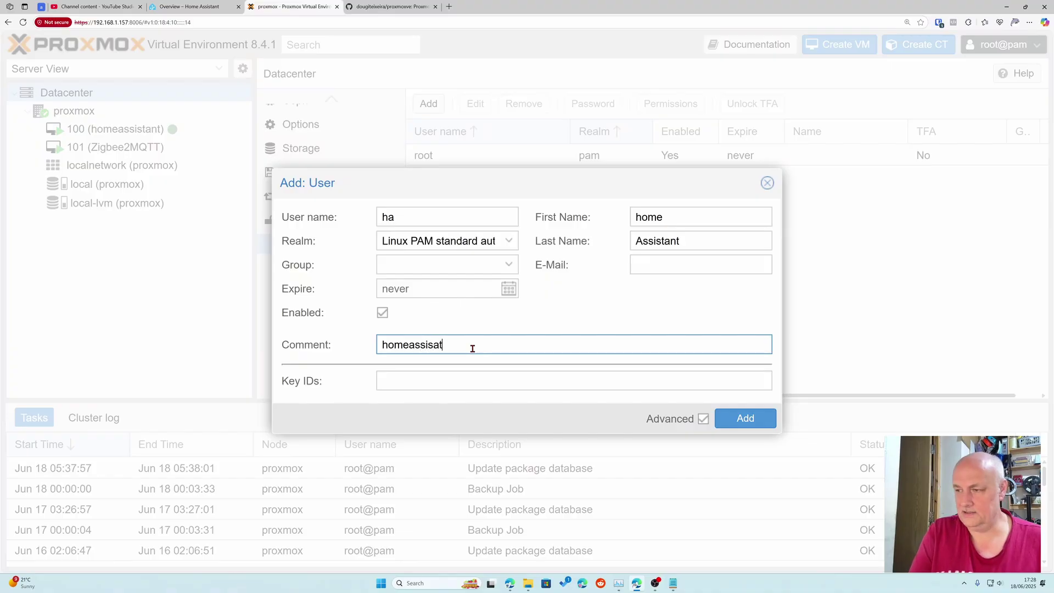
type("nt U")
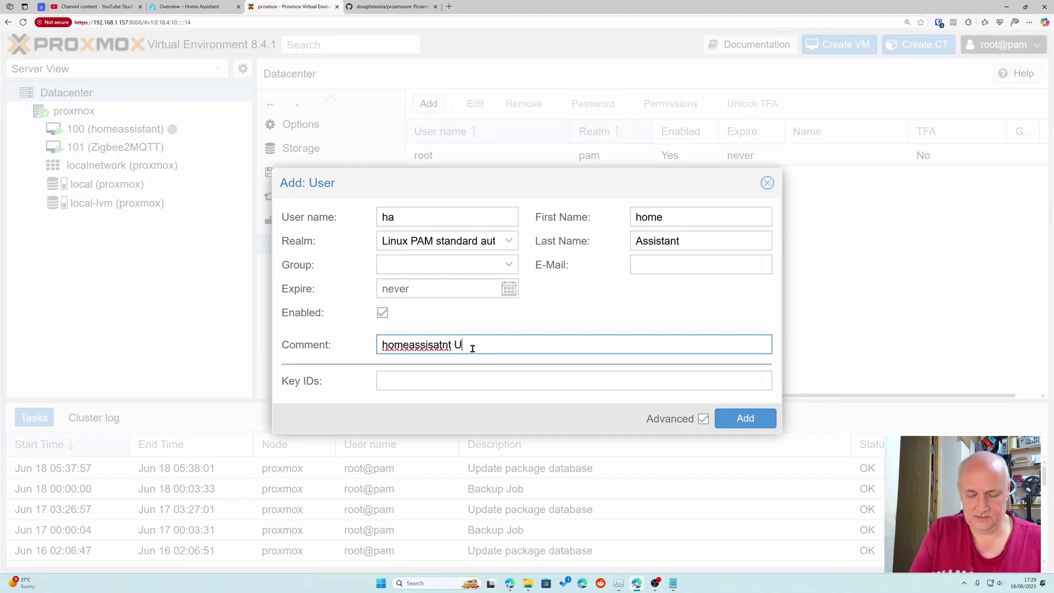
type("ser")
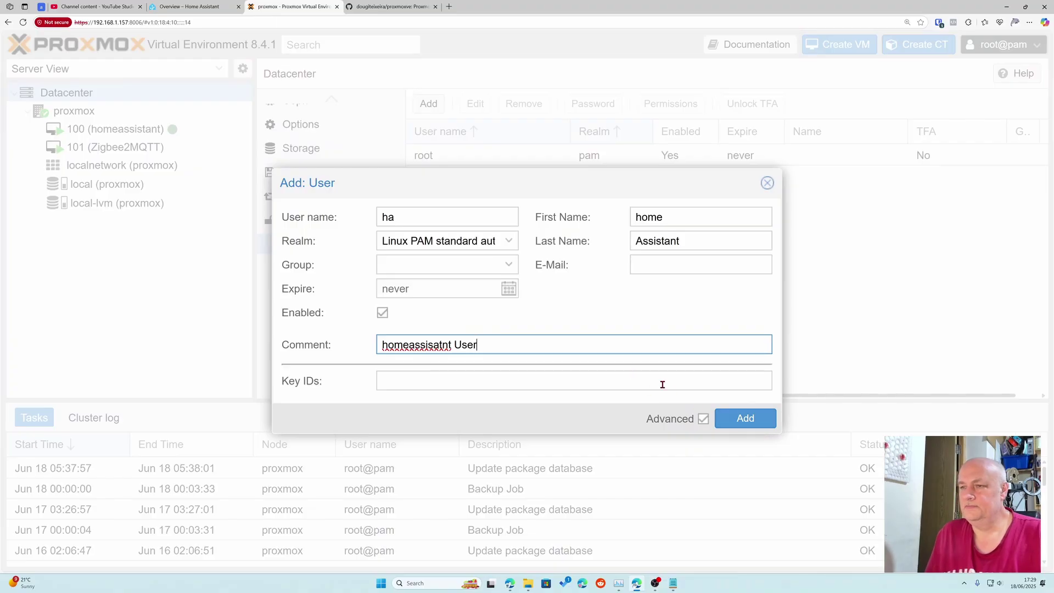
left_click(509, 266)
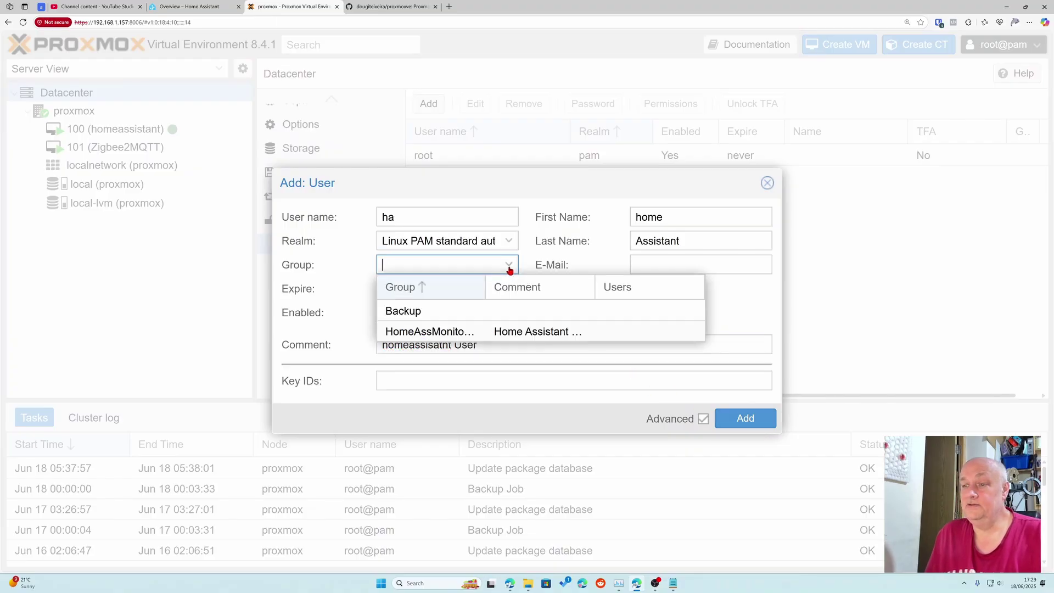
left_click(447, 332)
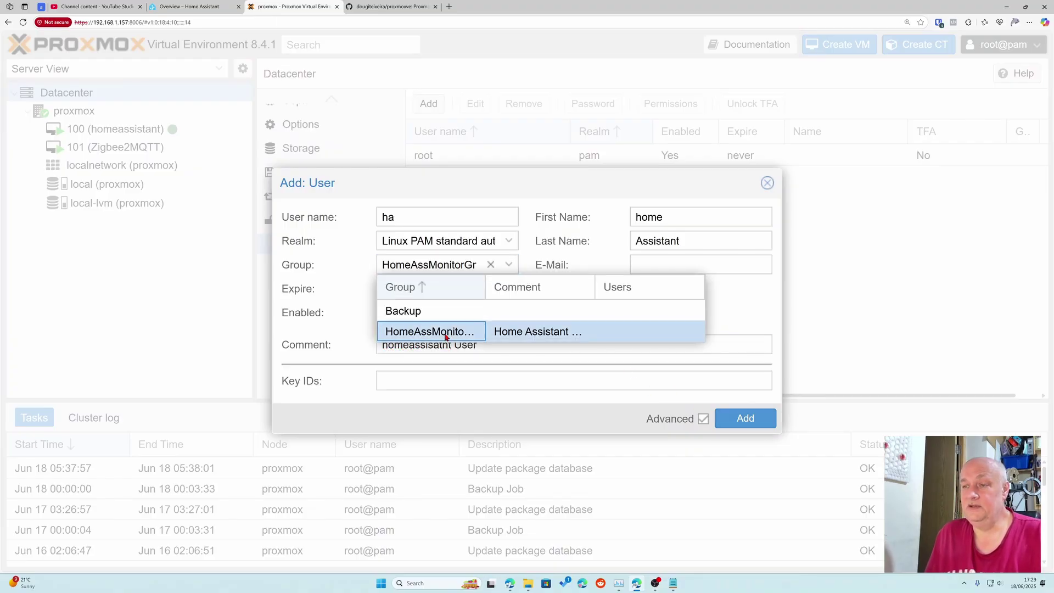
left_click(737, 336)
left_click(747, 419)
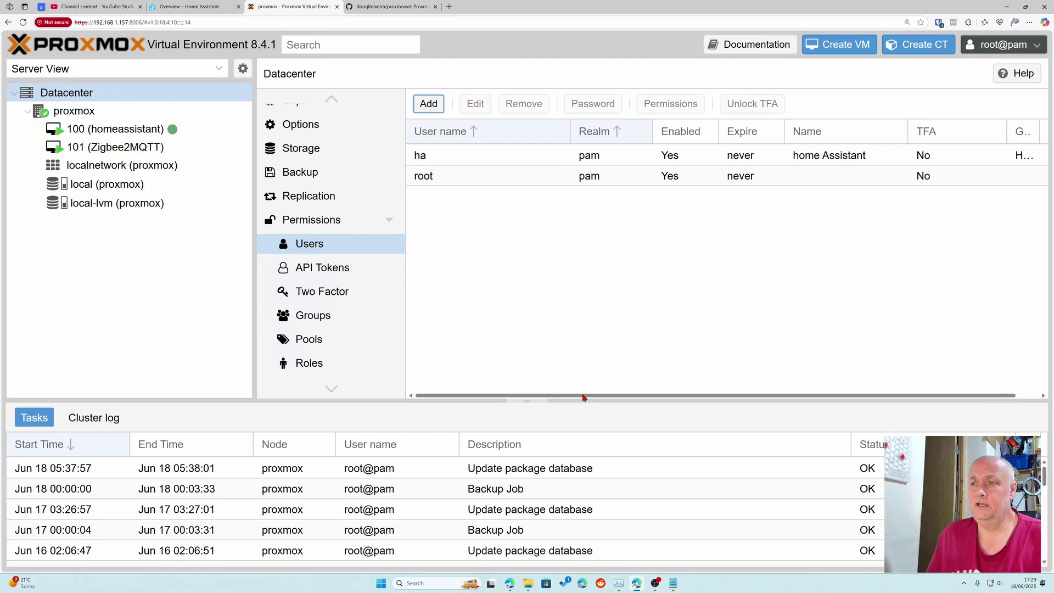
left_click(311, 220)
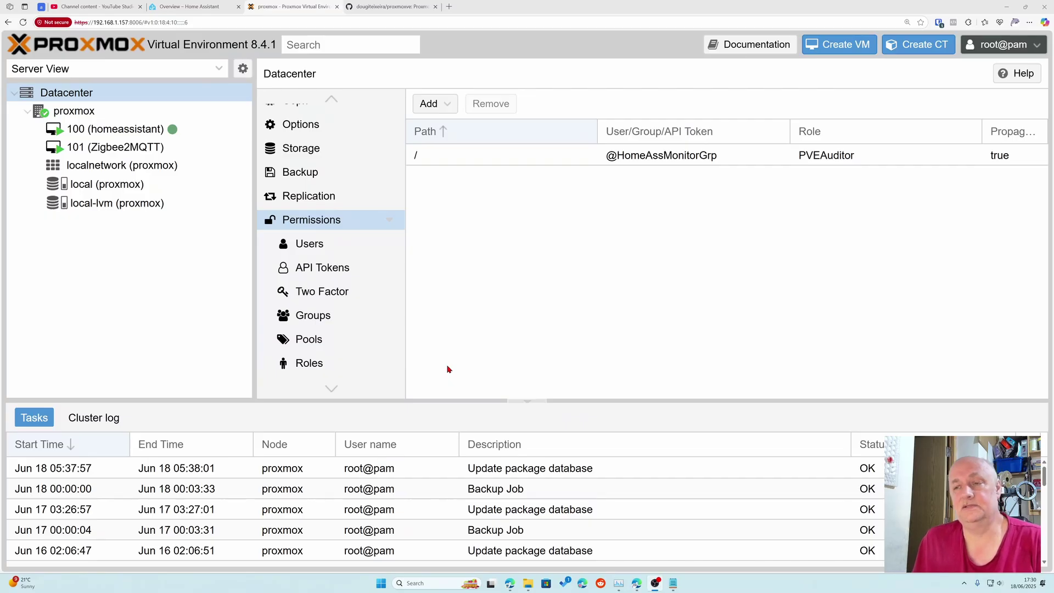
- Create API token HomeAssistant for ha@pam without privilege separation, commented 'Token to log on HomeAssistant'
left_click(325, 275)
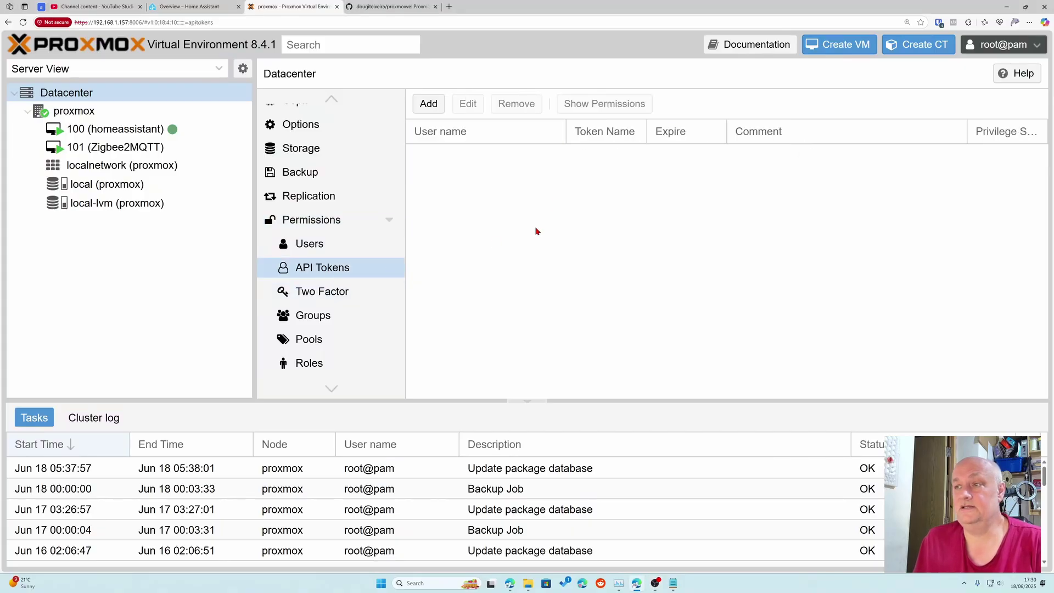
left_click(436, 111)
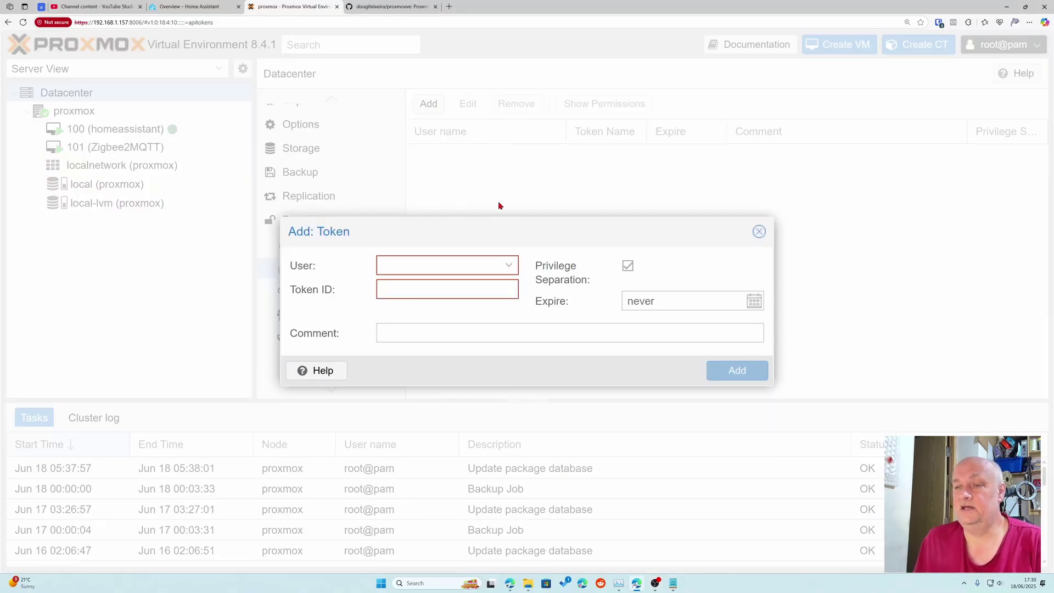
left_click(509, 266)
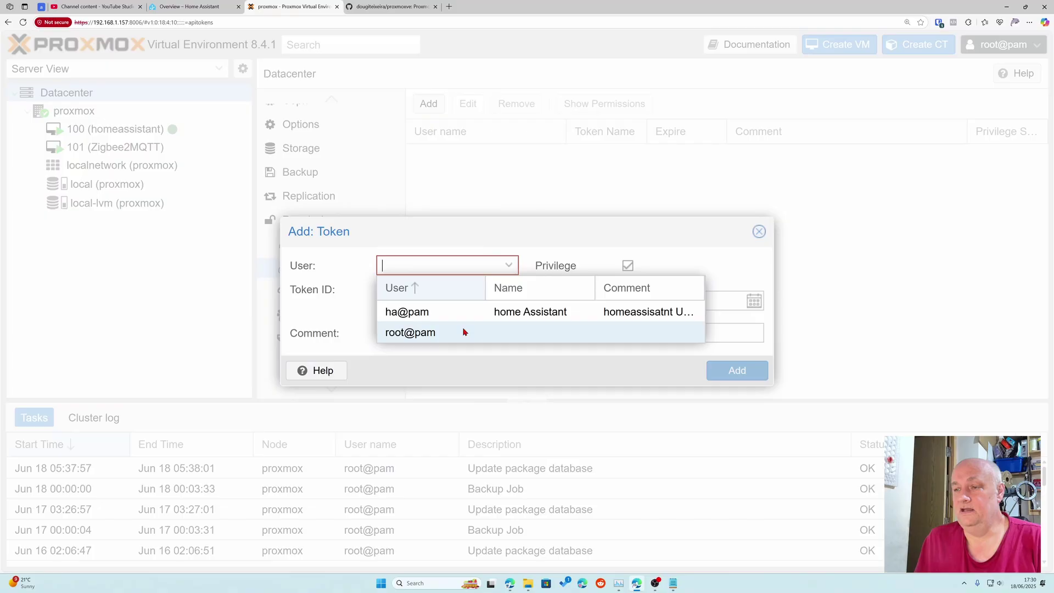
left_click(433, 313)
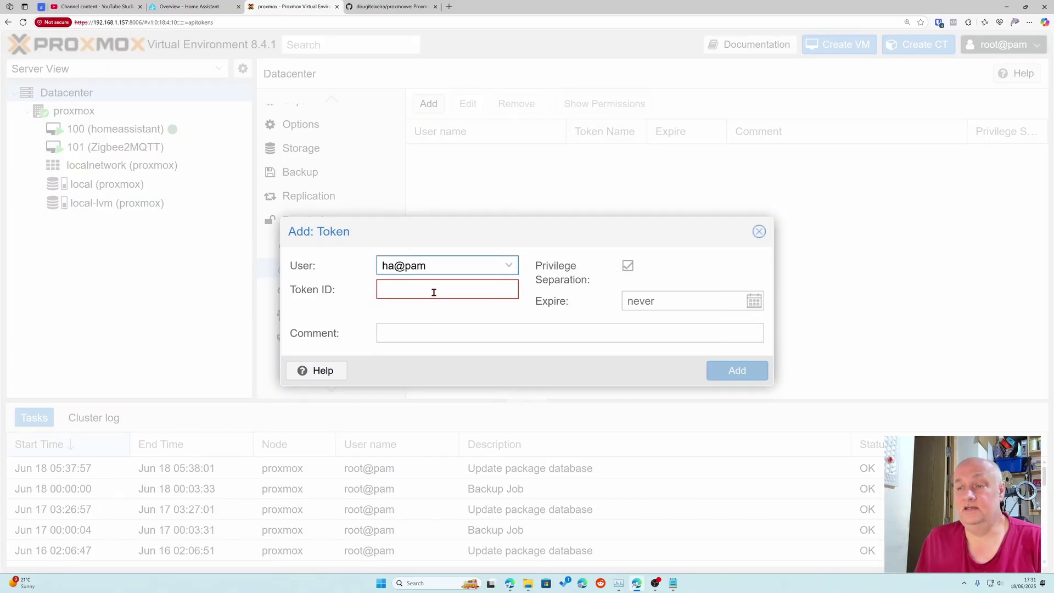
left_click(434, 292)
type("?")
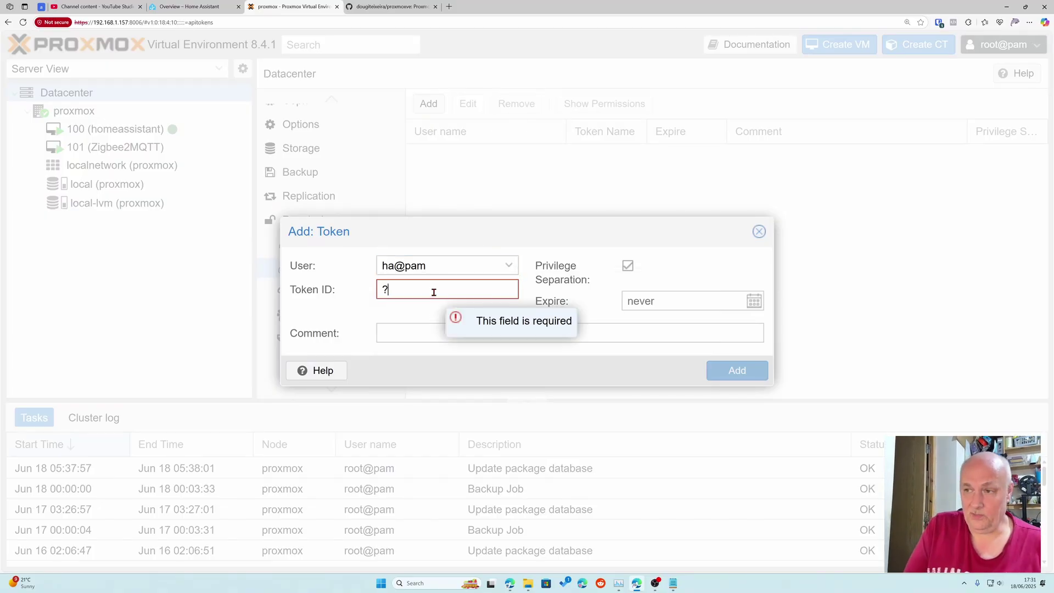
type("om")
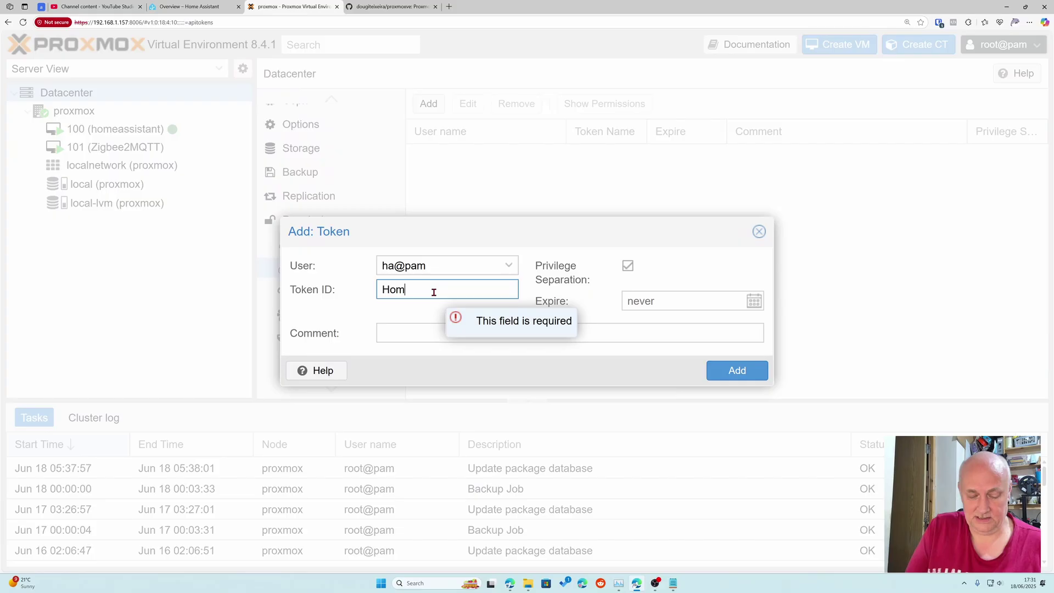
type("eAssistant")
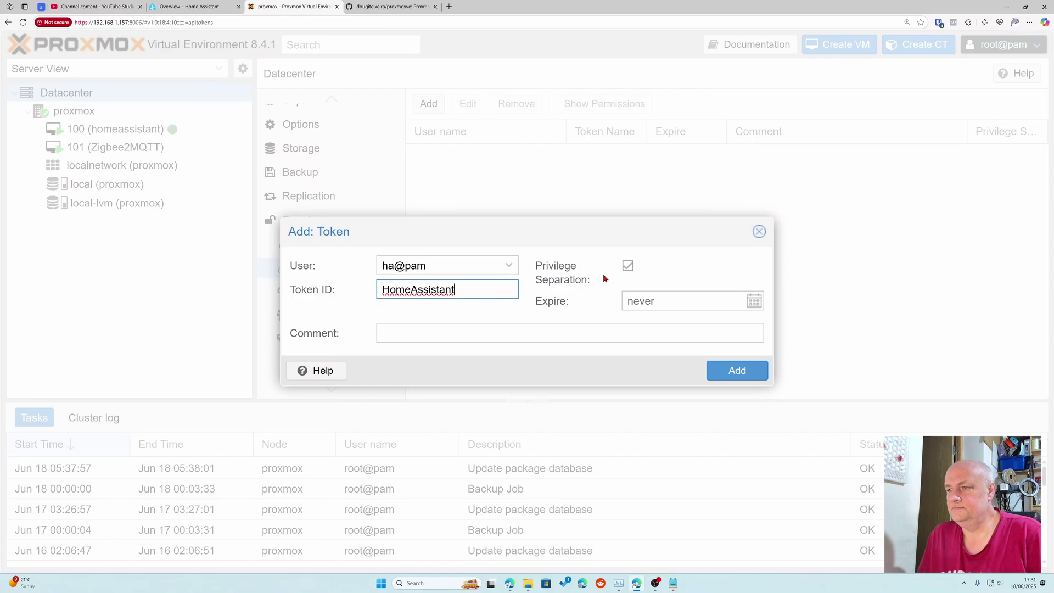
left_click(630, 267)
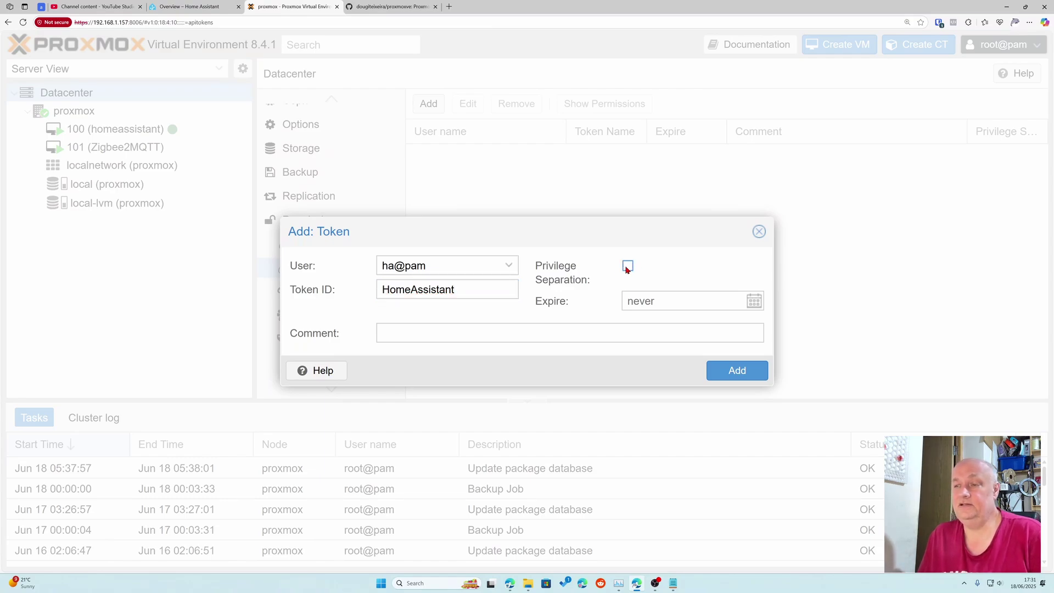
left_click(487, 334)
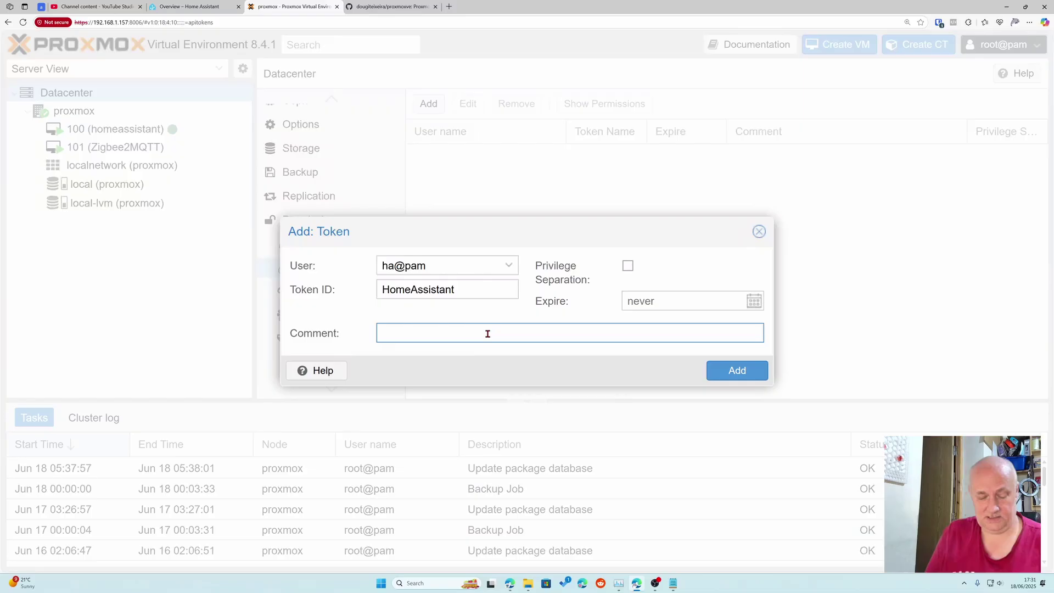
type("Toke")
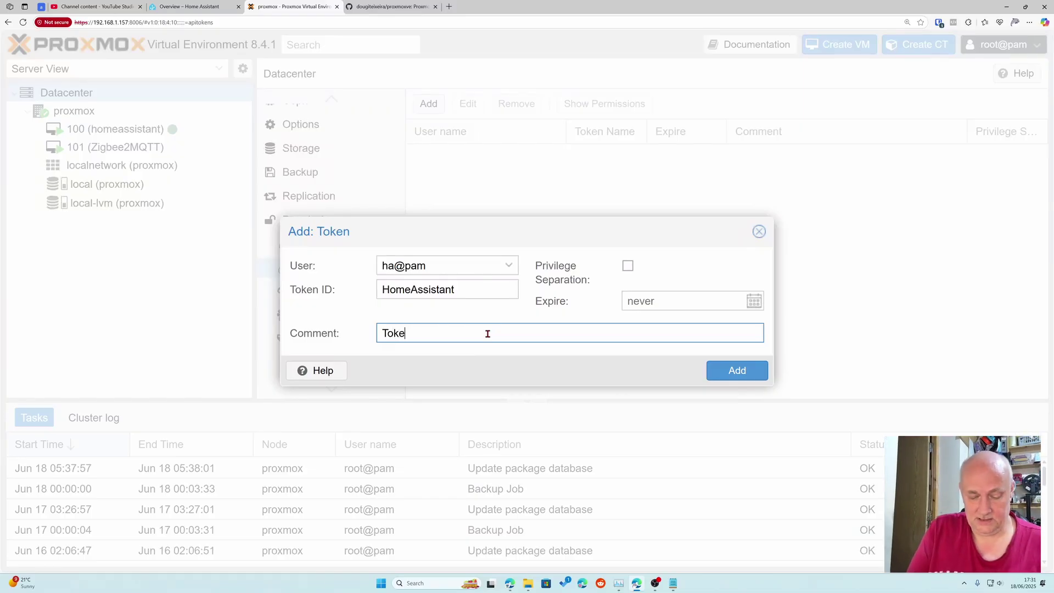
type("n to log")
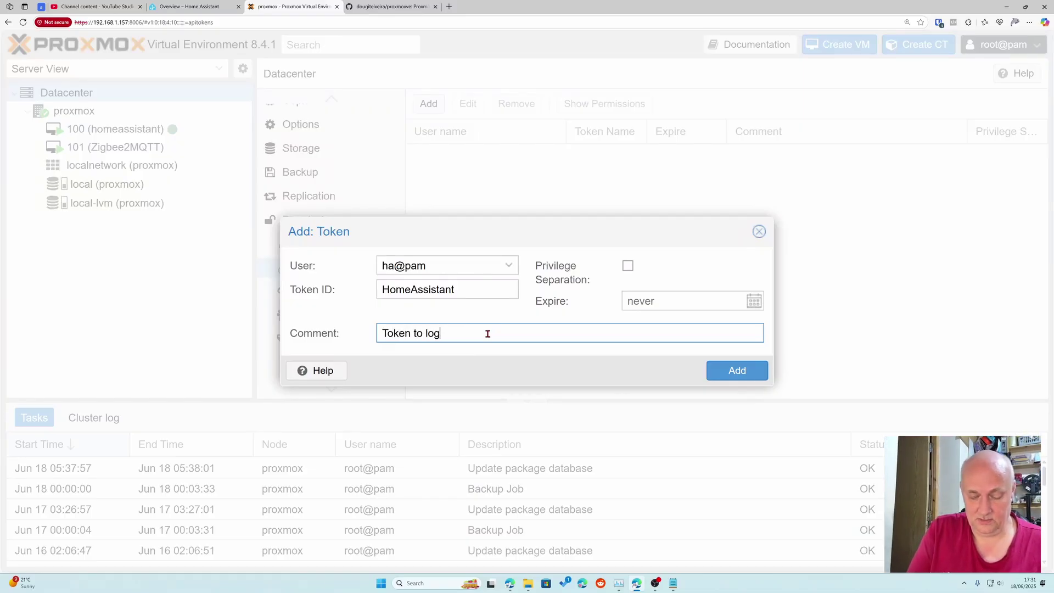
type(" on HomeA")
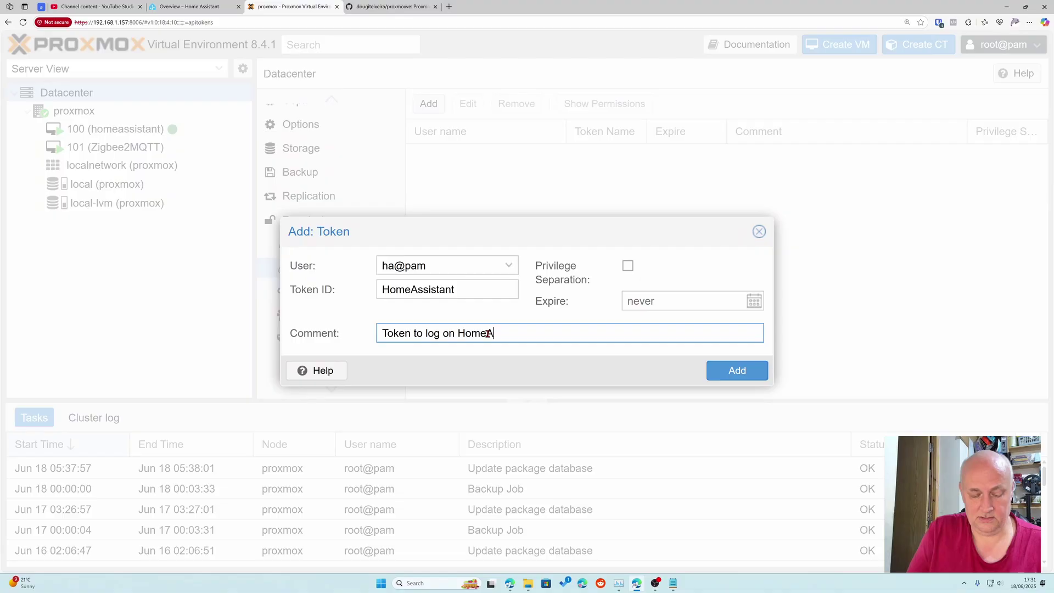
type("ssistant")
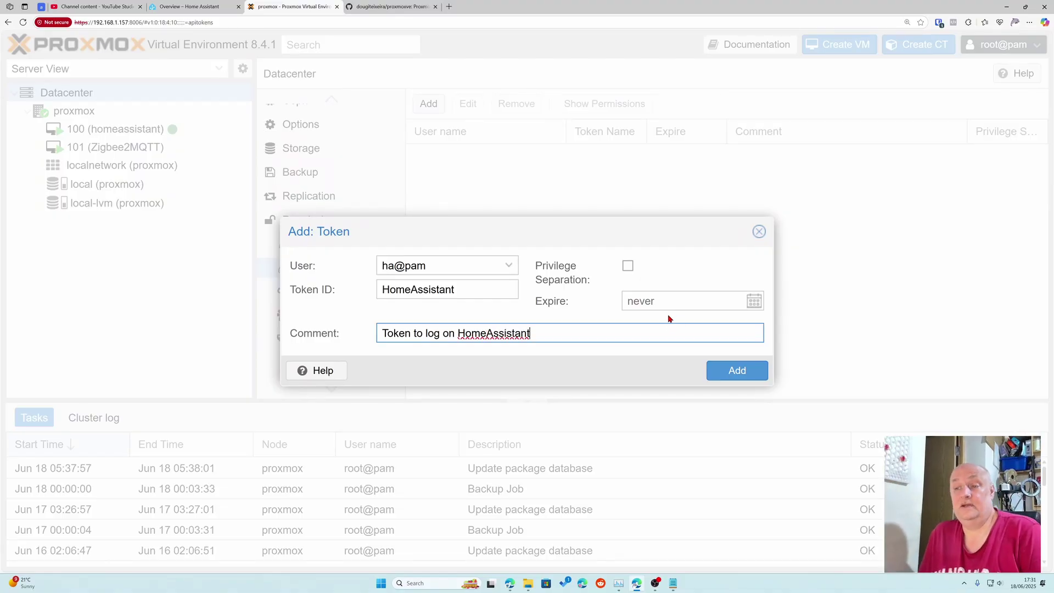
left_click(737, 373)
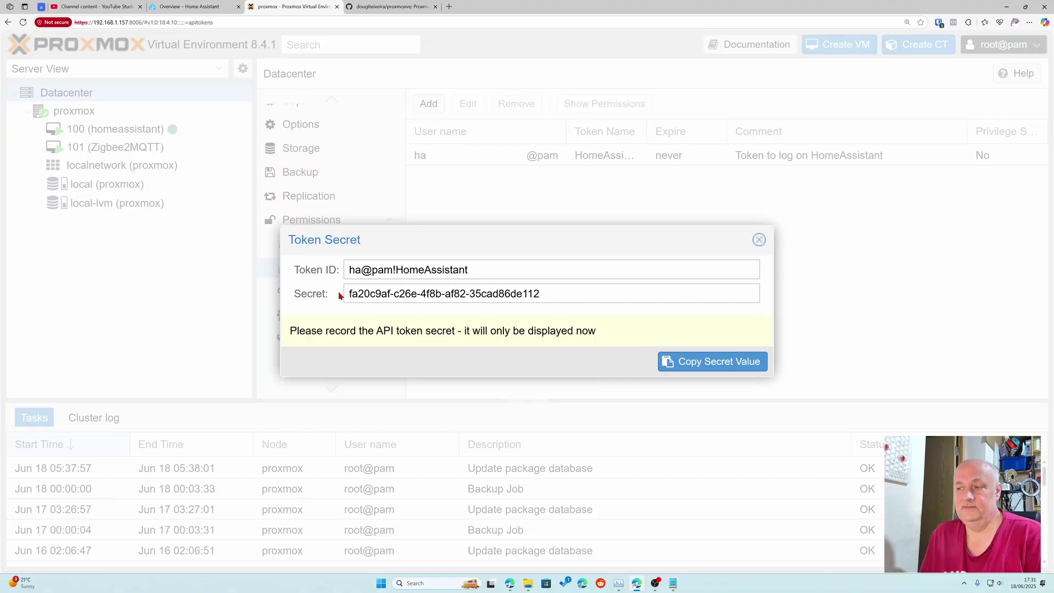
- Copy the HomeAssistant token's secret value and close the Token Secret dialog
left_click(697, 362)
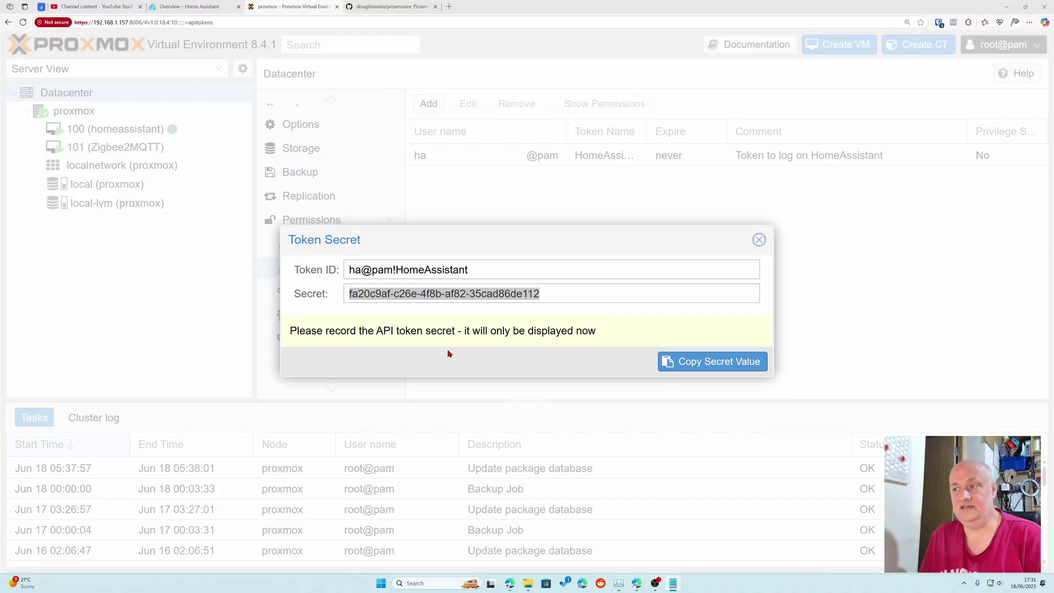
left_click(638, 330)
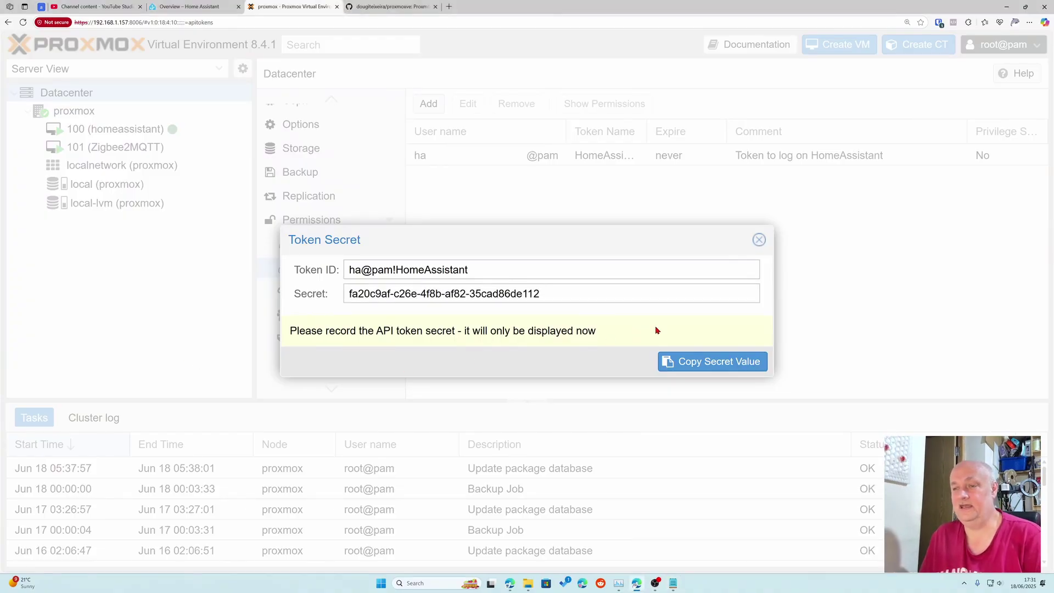
left_click(760, 240)
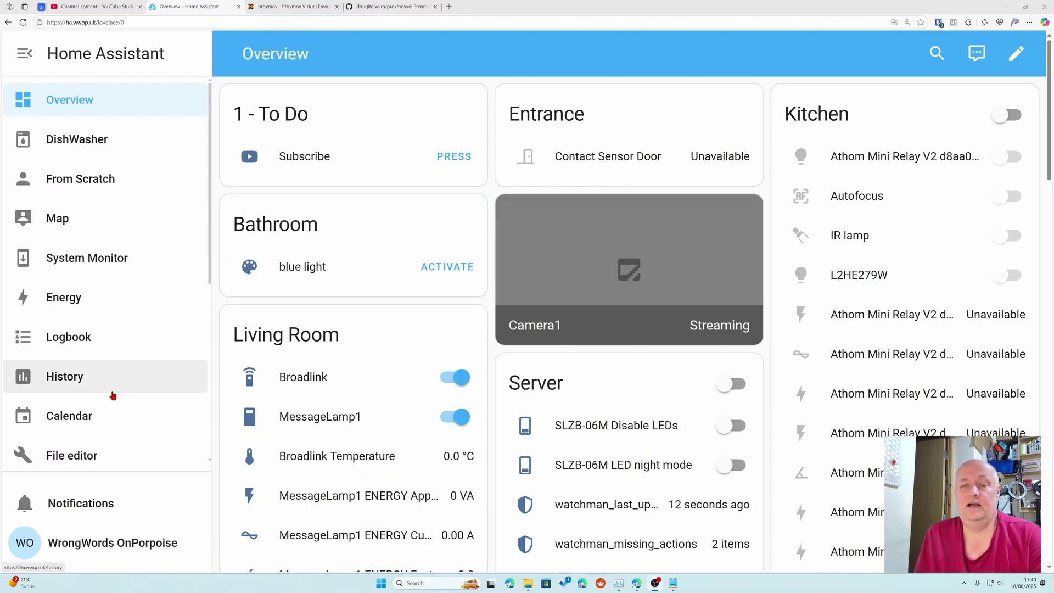
- Open HACS and its Custom repositories dialog
scroll(132, 388, "down", 5)
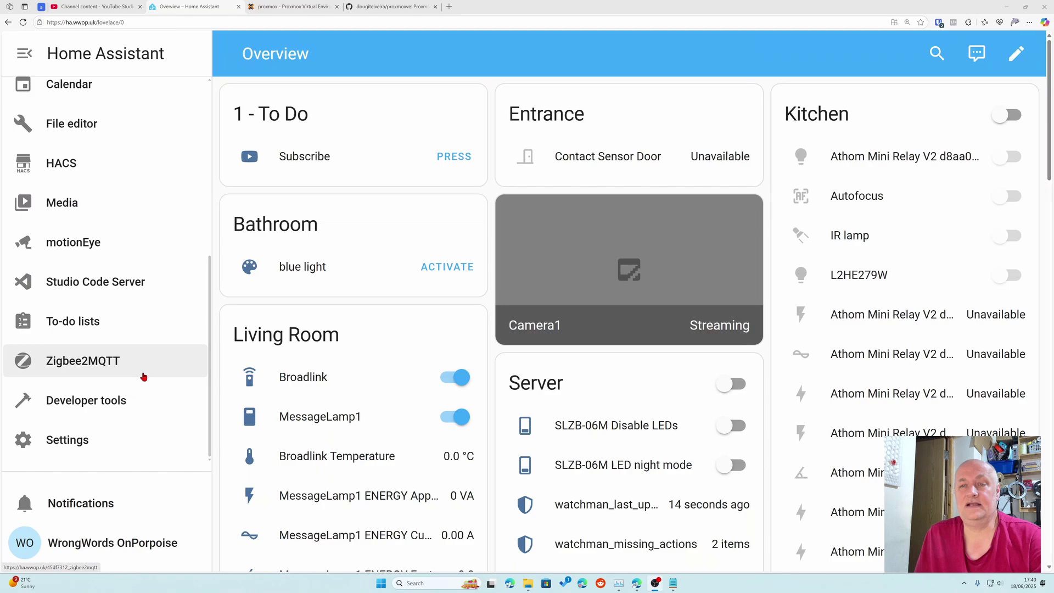
left_click(76, 170)
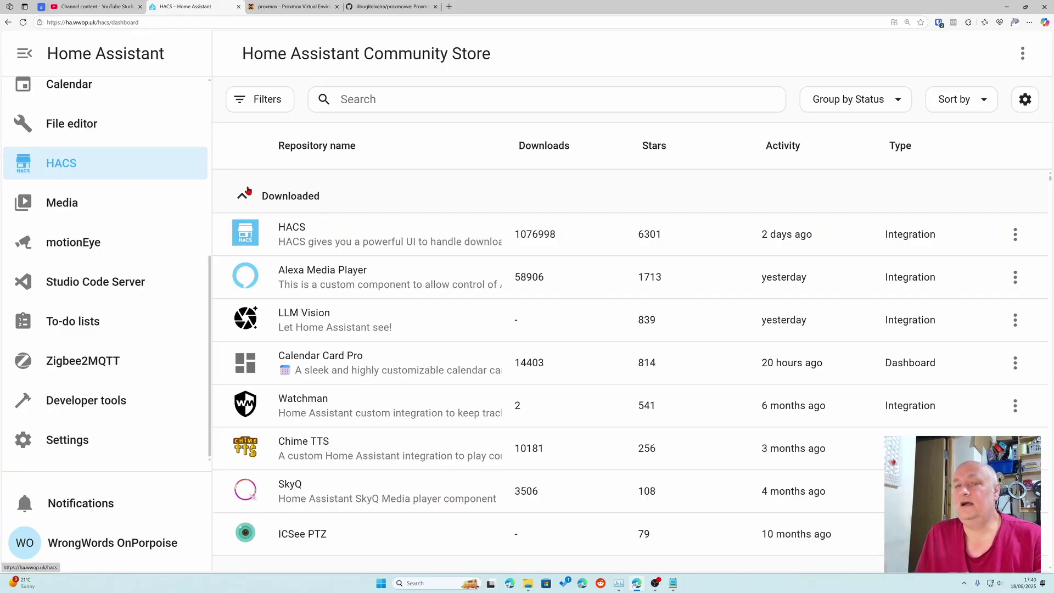
left_click(1021, 59)
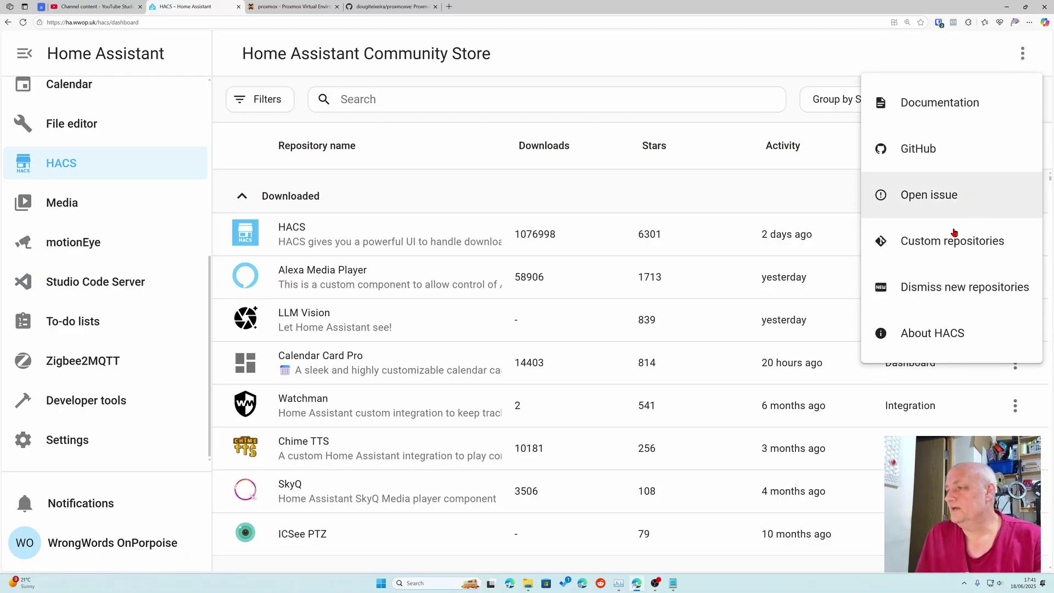
left_click(939, 241)
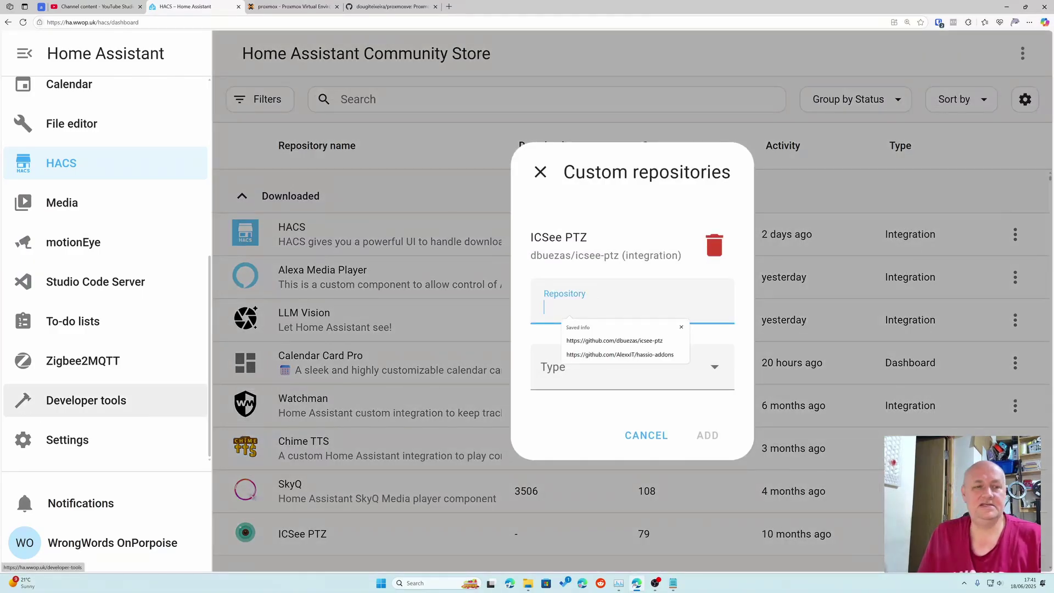
- Add the pasted dougiteixeira/proxmoxve GitHub URL as an Integration repository
key("alt+Tab")
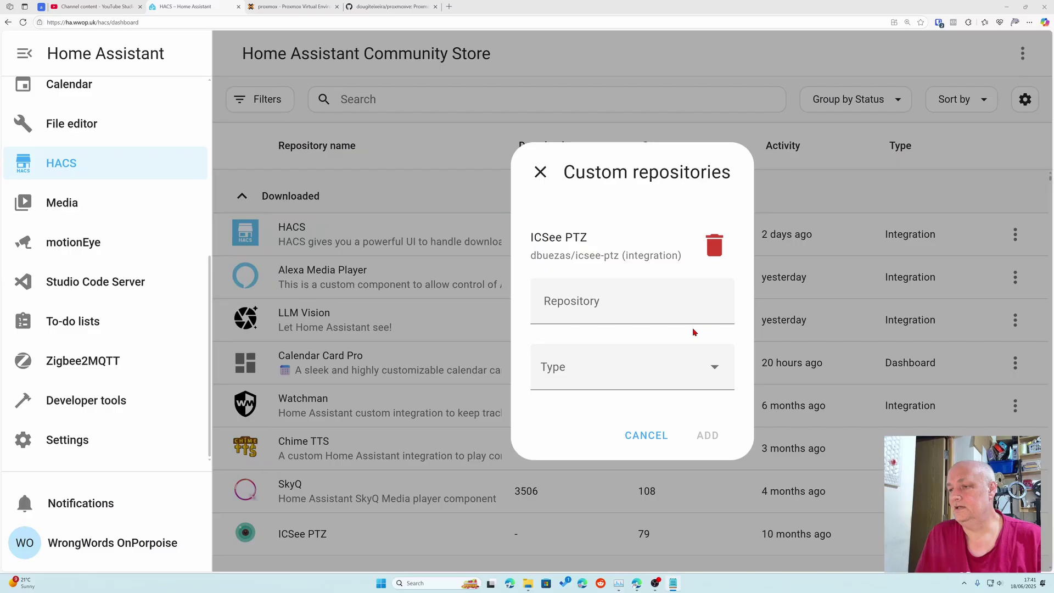
left_click(617, 312)
type("https://github.com/dougiteixeira/proxmoxve")
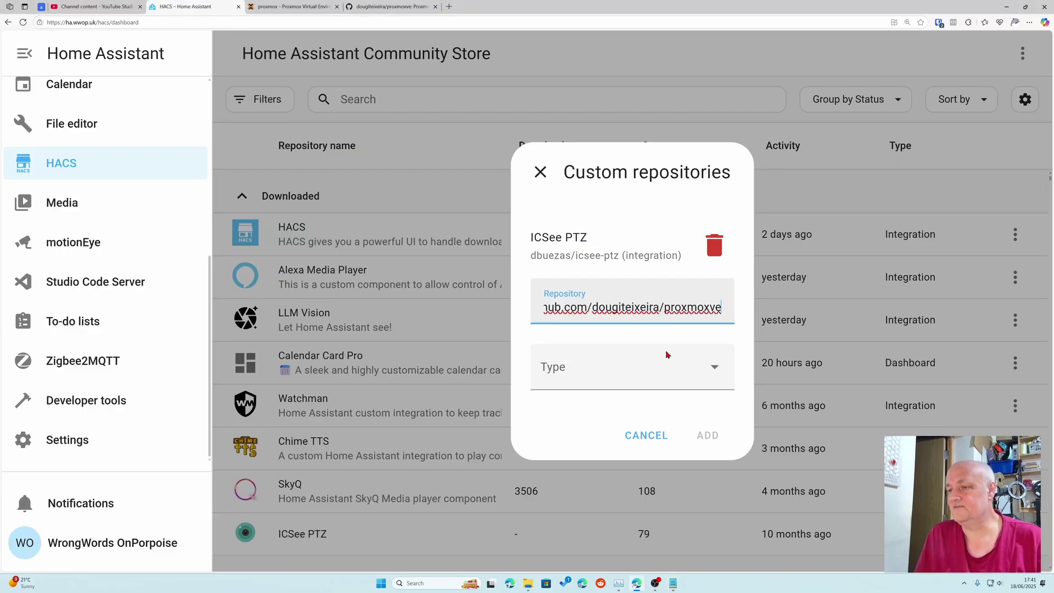
left_click(715, 369)
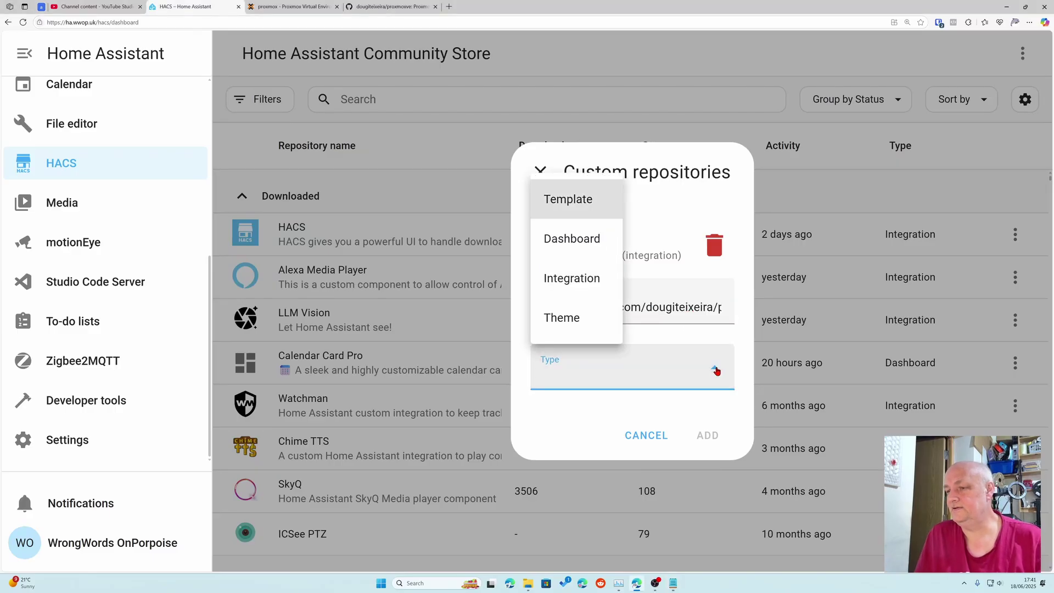
left_click(578, 281)
left_click(713, 438)
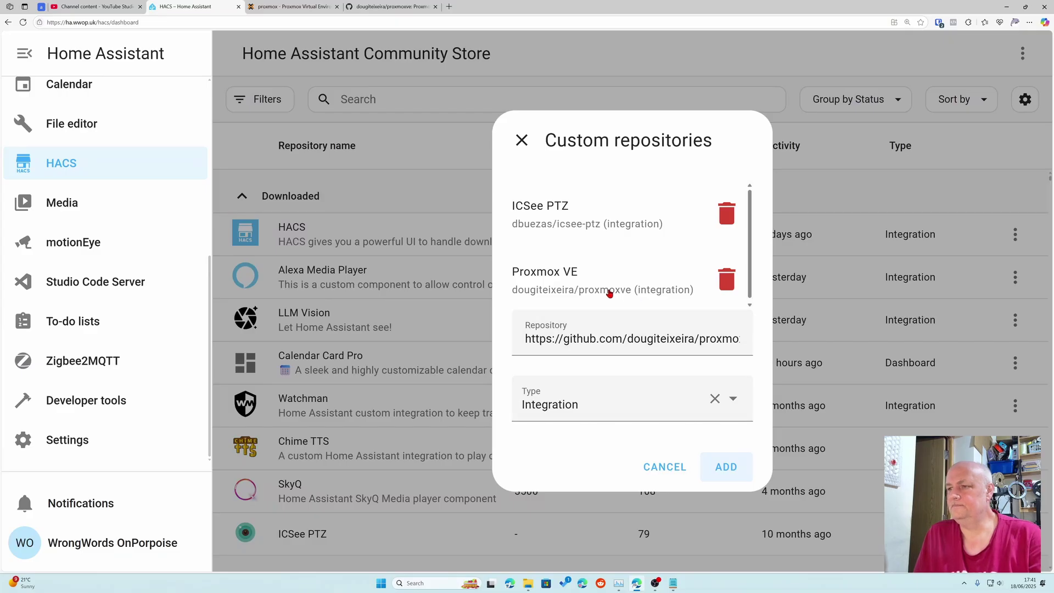
- Search HACS for 'pr' and open the Proxmox VE repository page
left_click(521, 141)
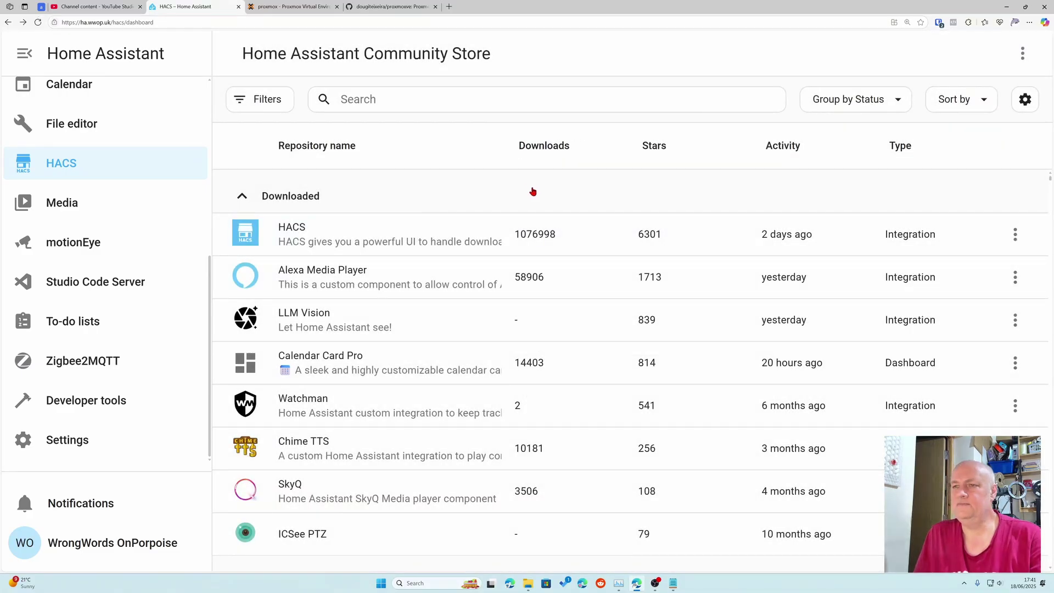
left_click(379, 109)
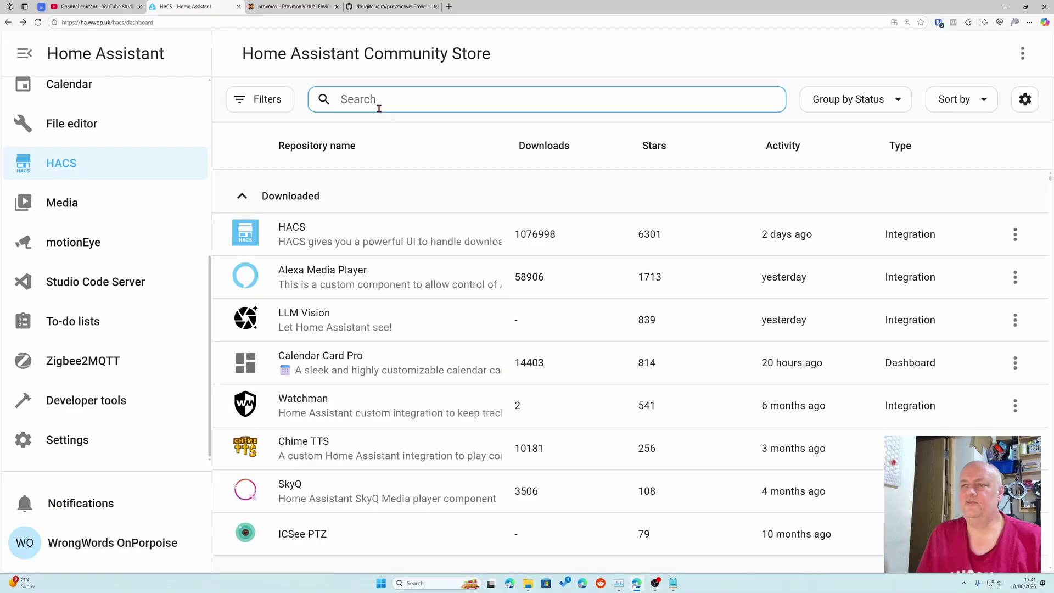
type("pr")
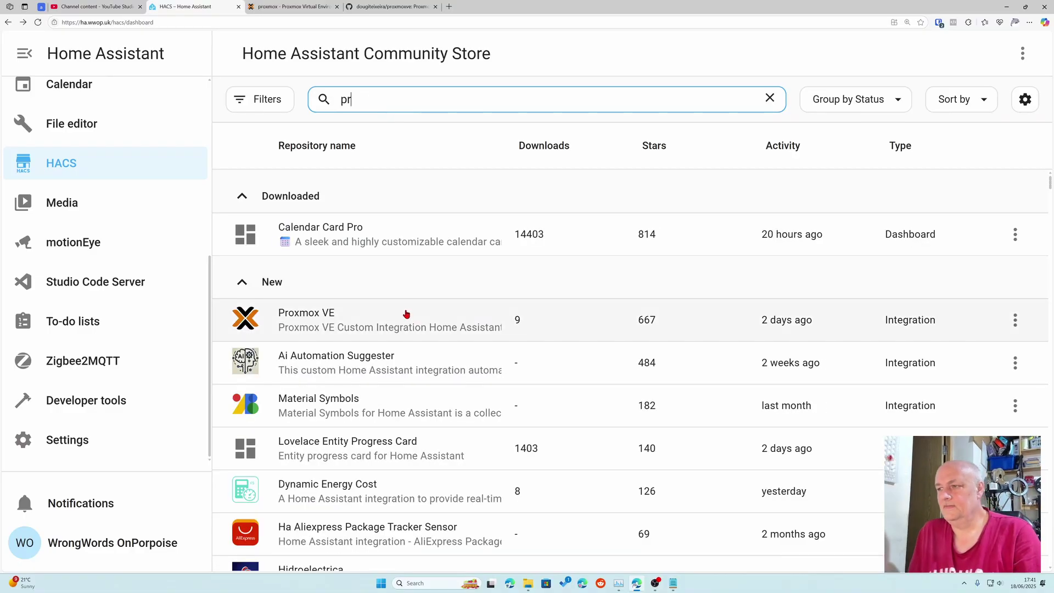
left_click(360, 326)
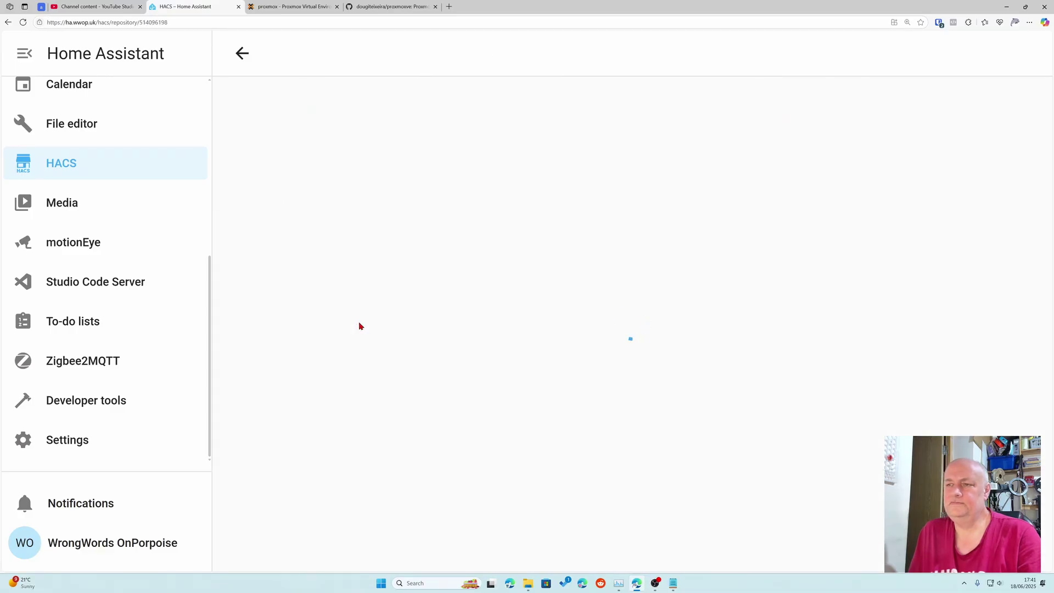
- Download Proxmox VE version 4.0.2, then go to Settings
scroll(477, 339, "down", 3)
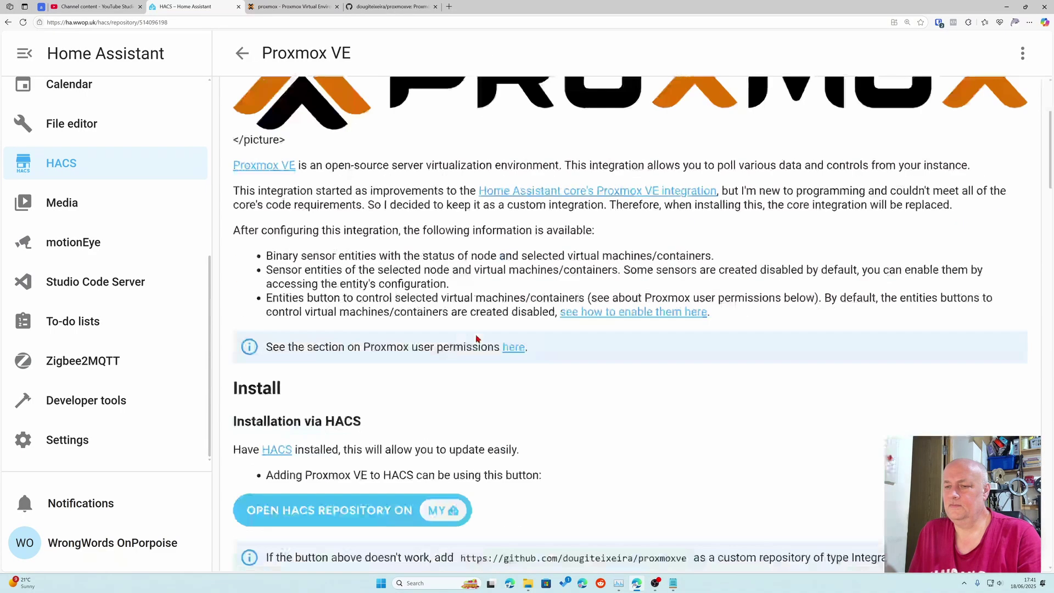
scroll(477, 339, "down", 9)
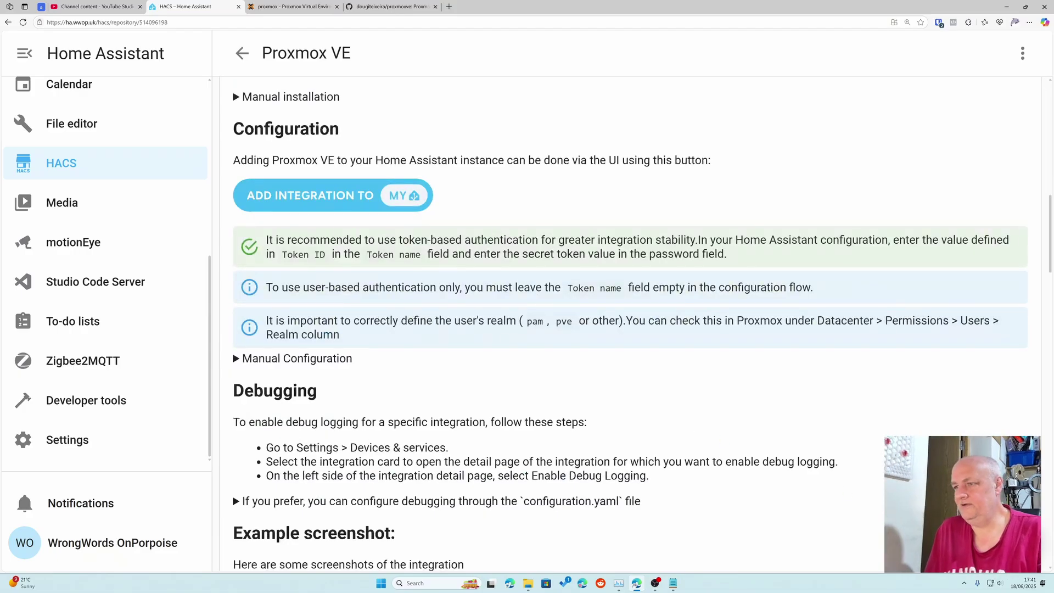
left_click(988, 552)
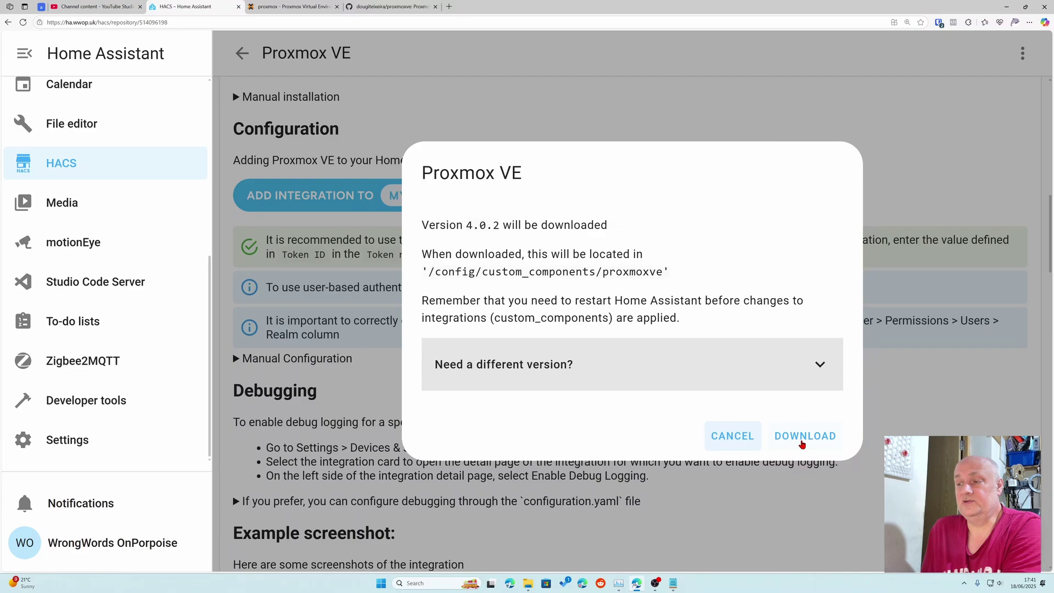
left_click(802, 436)
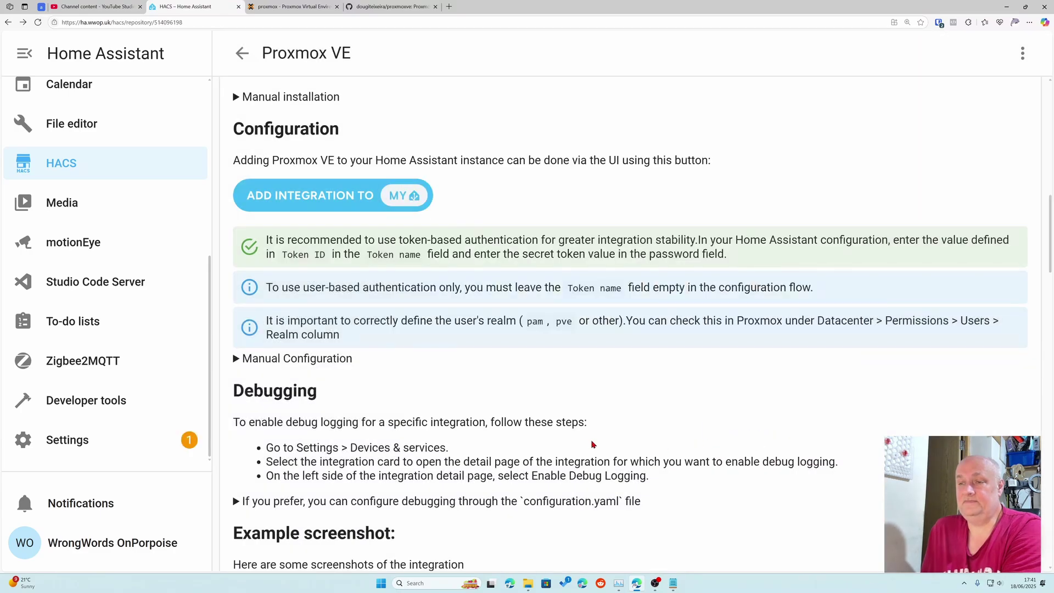
scroll(504, 443, "down", 8)
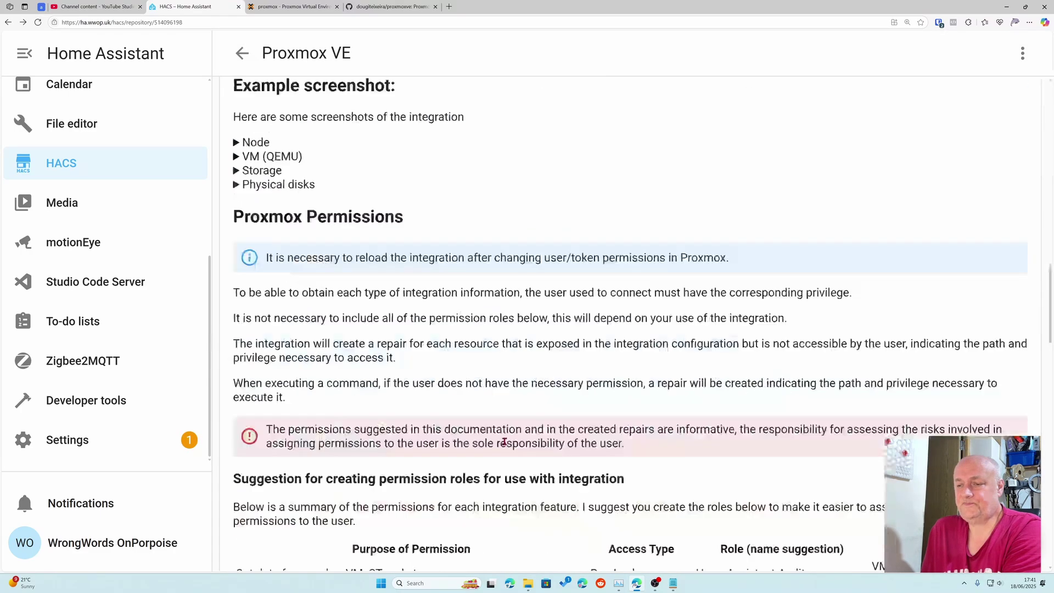
scroll(505, 442, "down", 20)
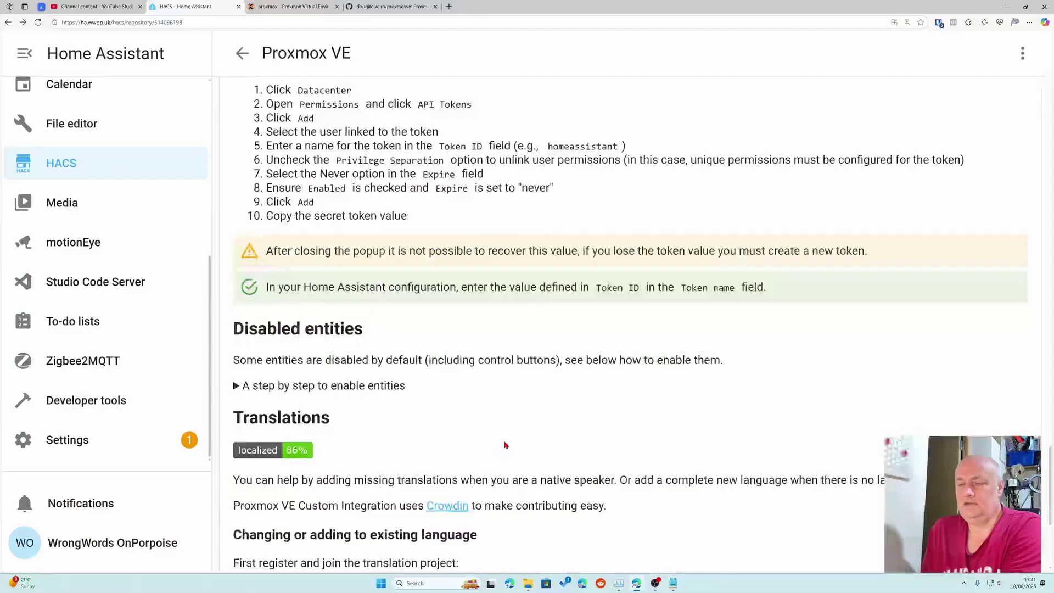
scroll(506, 444, "up", 20)
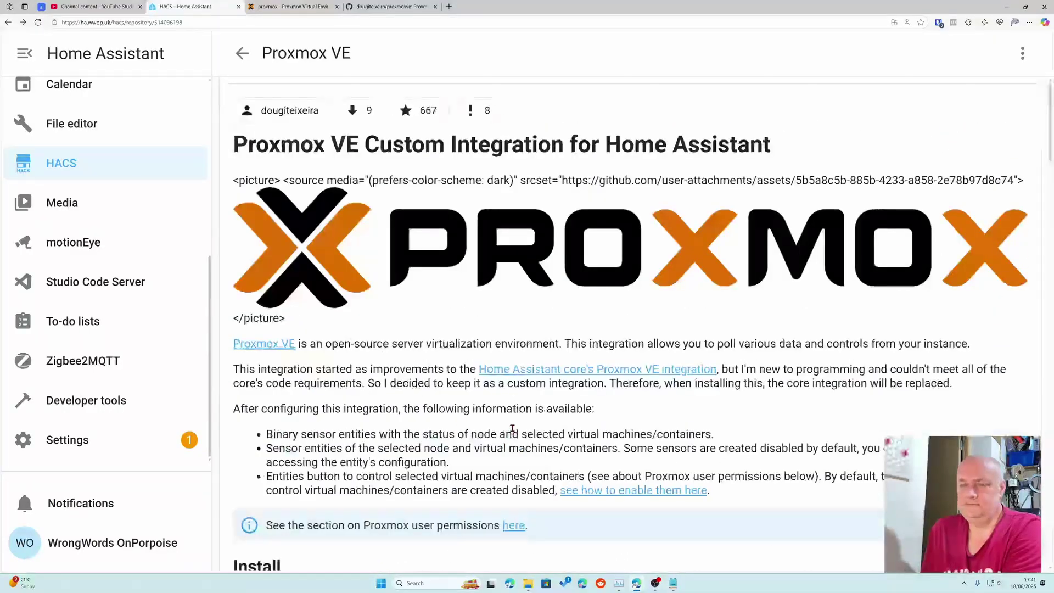
left_click(106, 455)
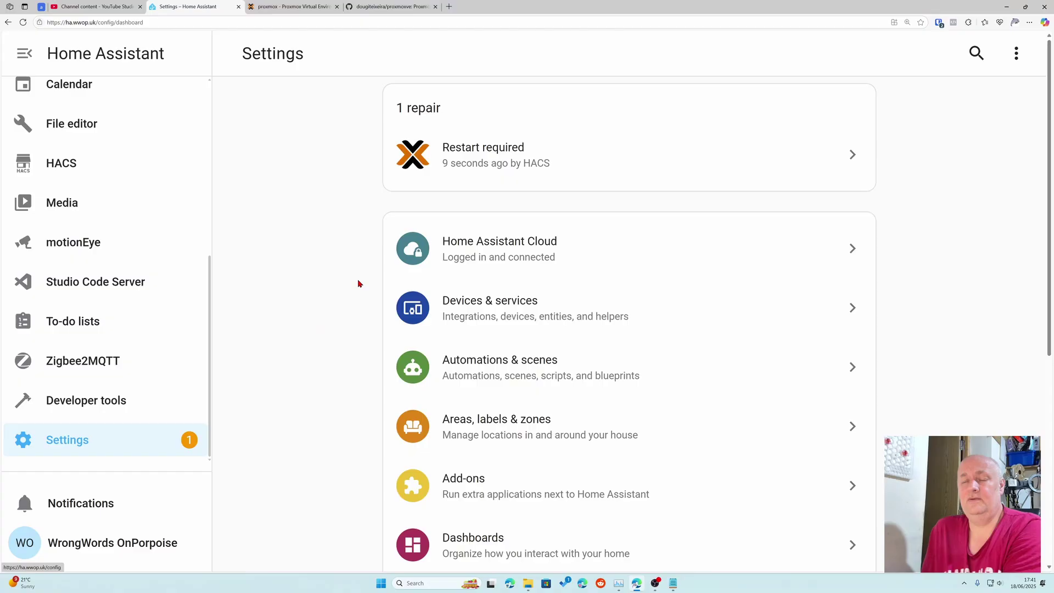
- Submit the Restart required repair to restart Home Assistant and dismiss the success message
left_click(516, 175)
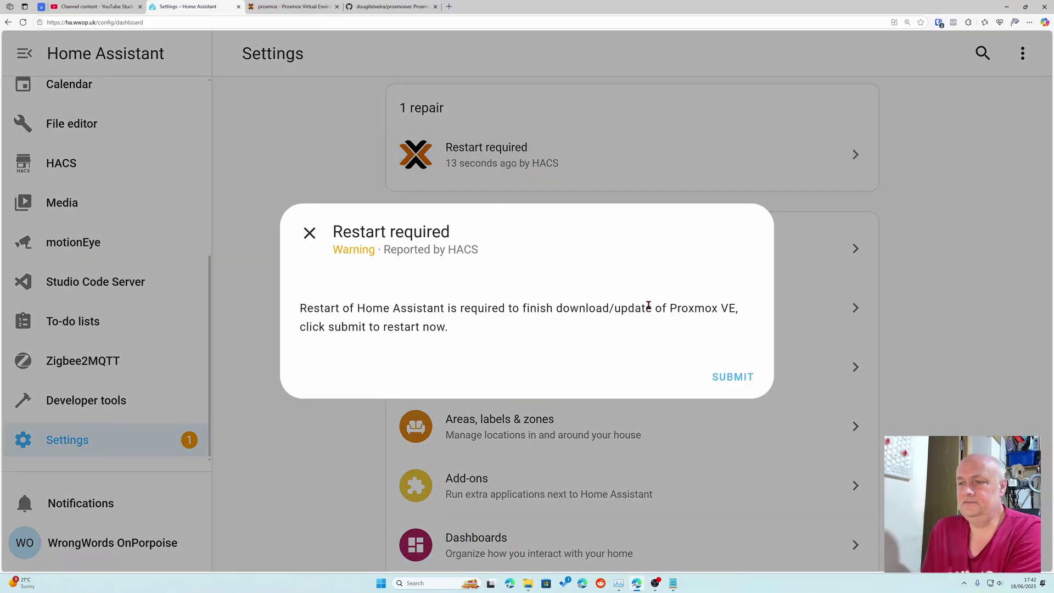
left_click(728, 382)
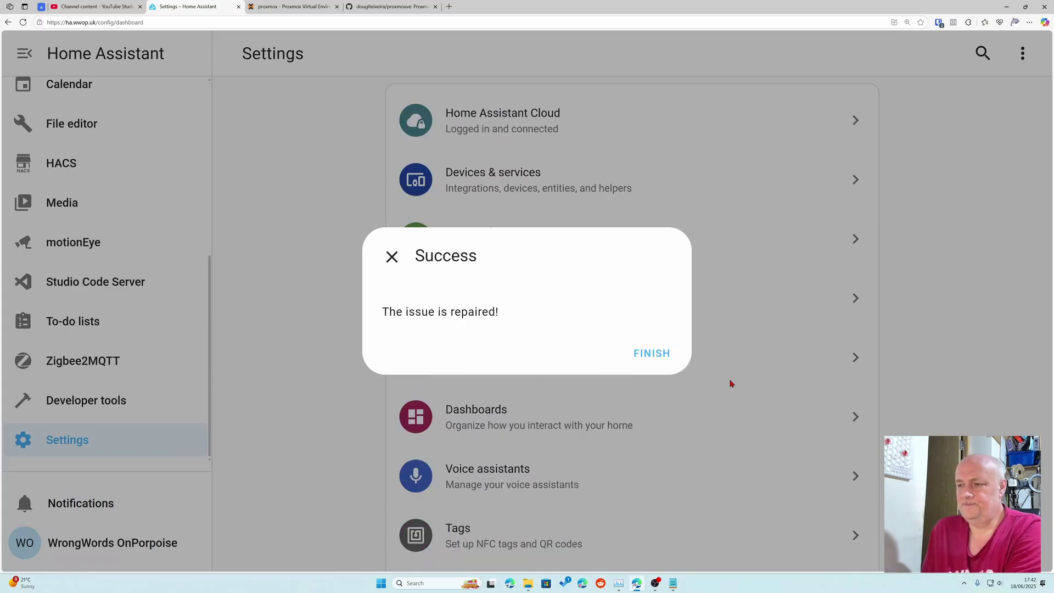
left_click(648, 357)
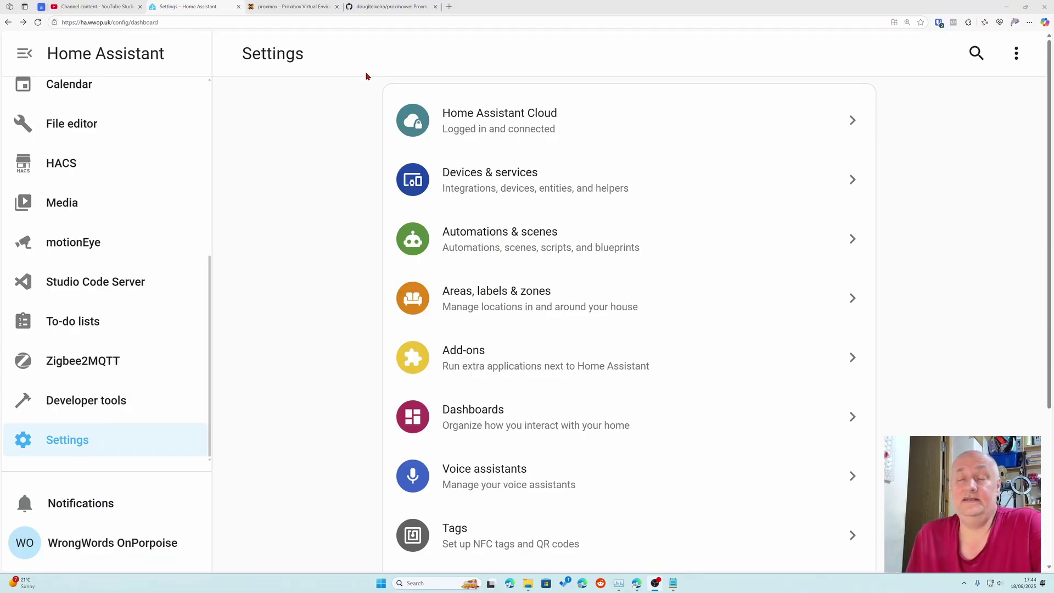
- Load the pasted my.home-assistant.io proxmoxve config_flow_start link in a new Edge tab
left_click(393, 7)
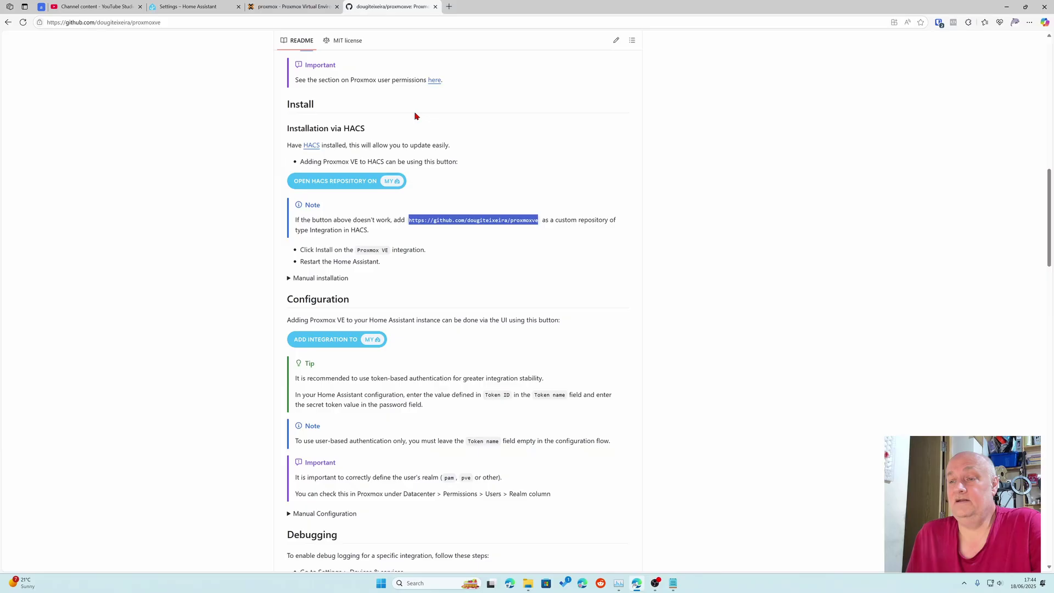
left_click(449, 7)
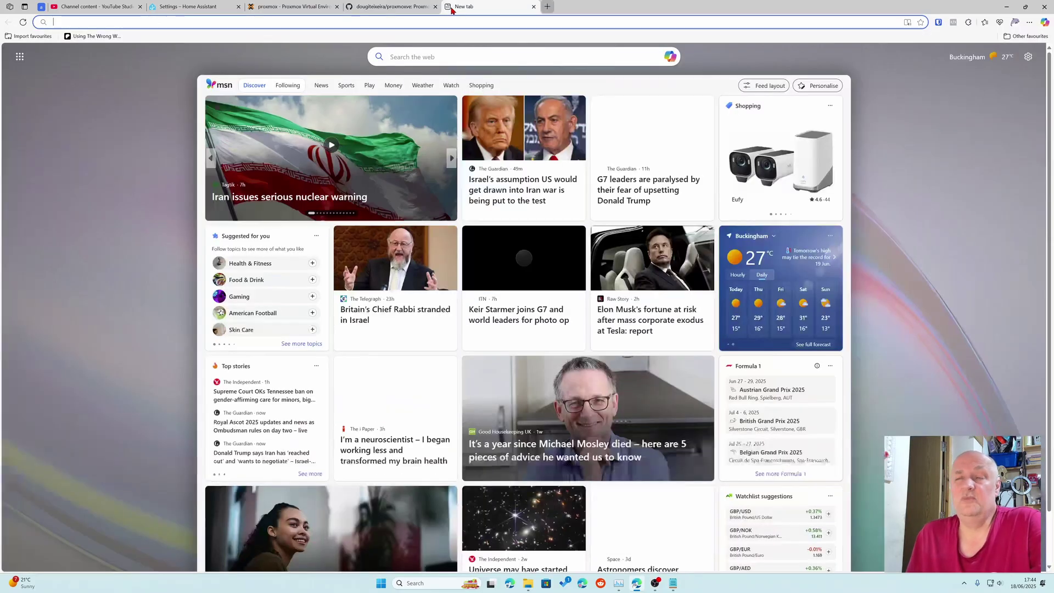
left_click(407, 23)
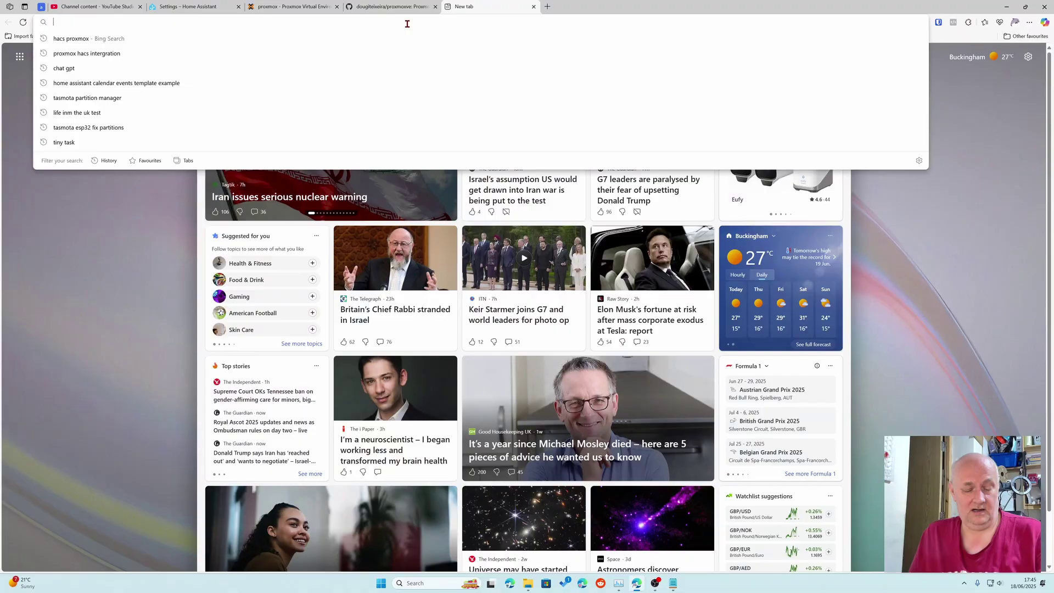
type("https://my.home-assistant.io/redirect/config_flow_start?domain=proxmoxve")
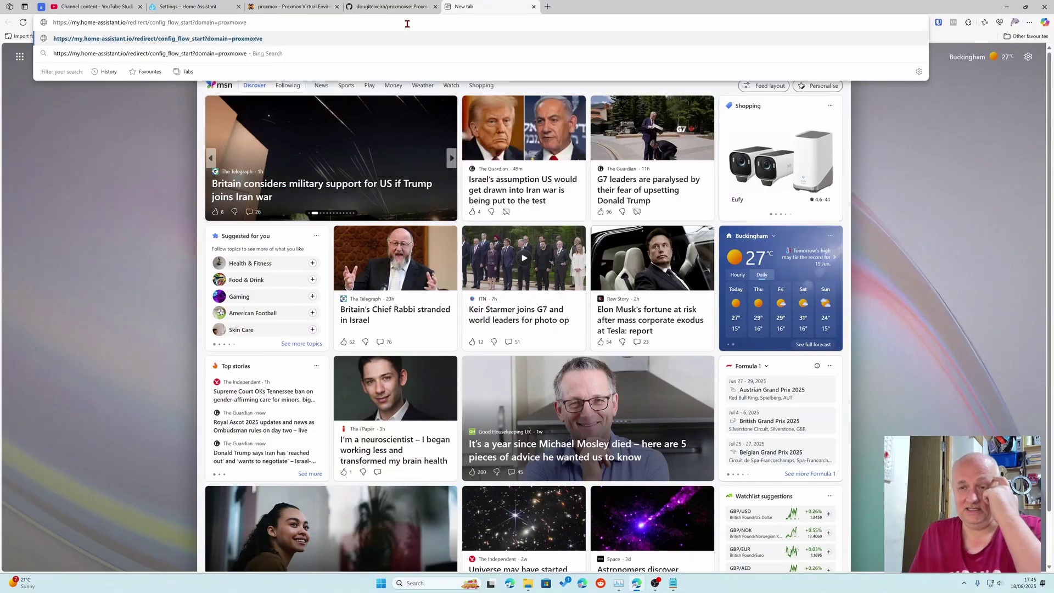
key("Return")
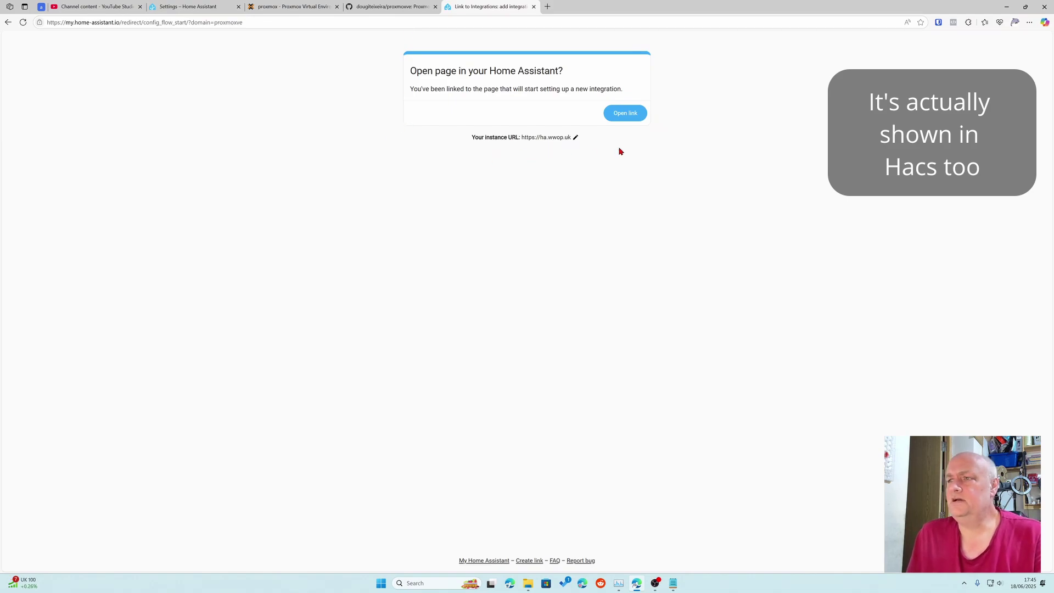
- Launch the Proxmox VE integration setup, confirm it, and return to the Proxmox console's API token list
left_click(624, 113)
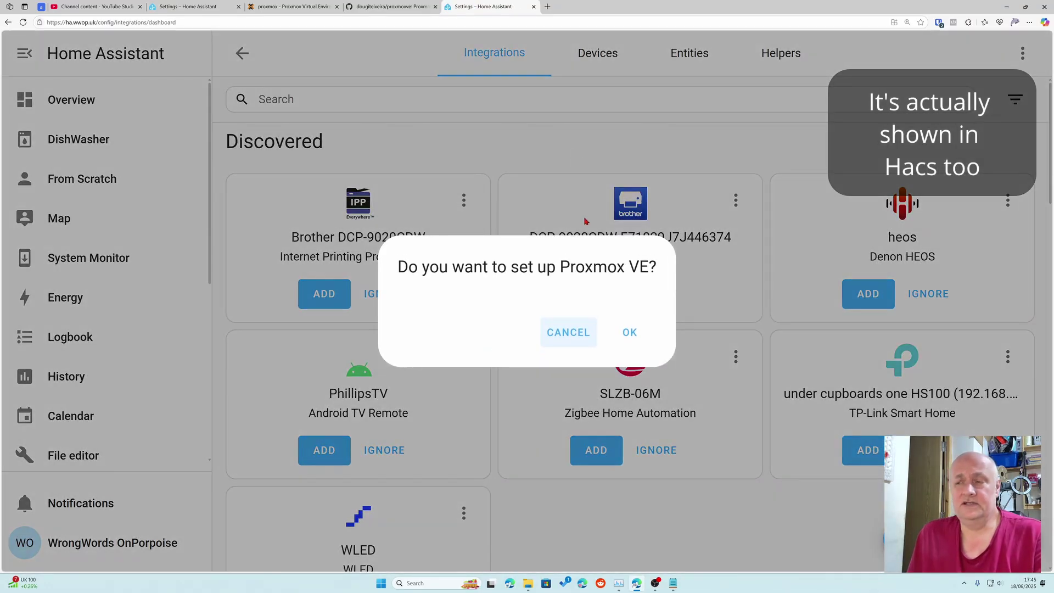
left_click(630, 334)
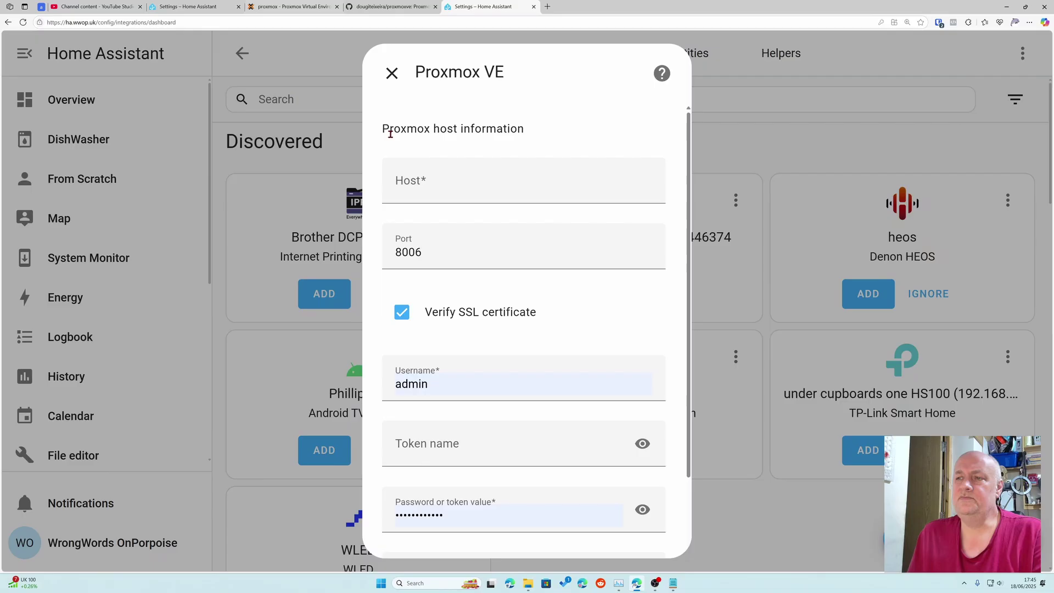
left_click(293, 7)
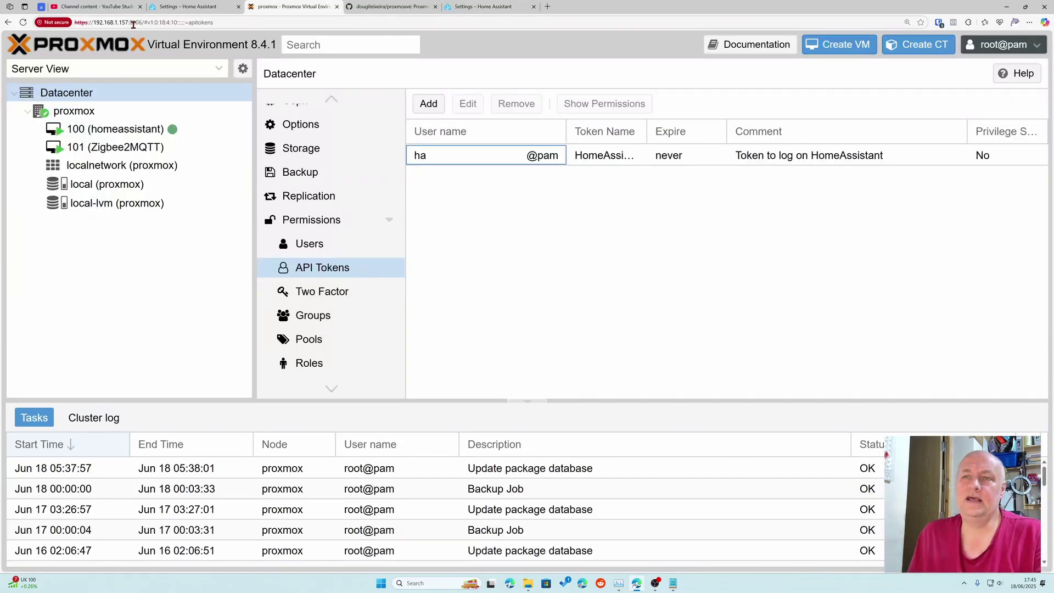
- Put the Proxmox IP 192.168.1.157 in the Host field and turn off SSL certificate verification
left_click_drag(132, 22, 100, 27)
key("ctrl+c")
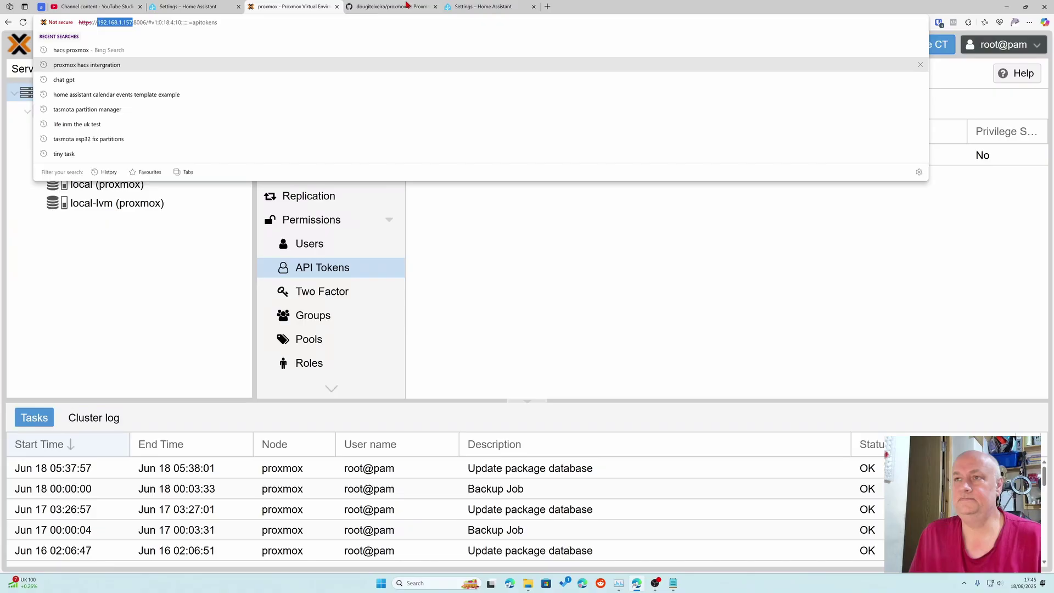
left_click(477, 8)
left_click(464, 181)
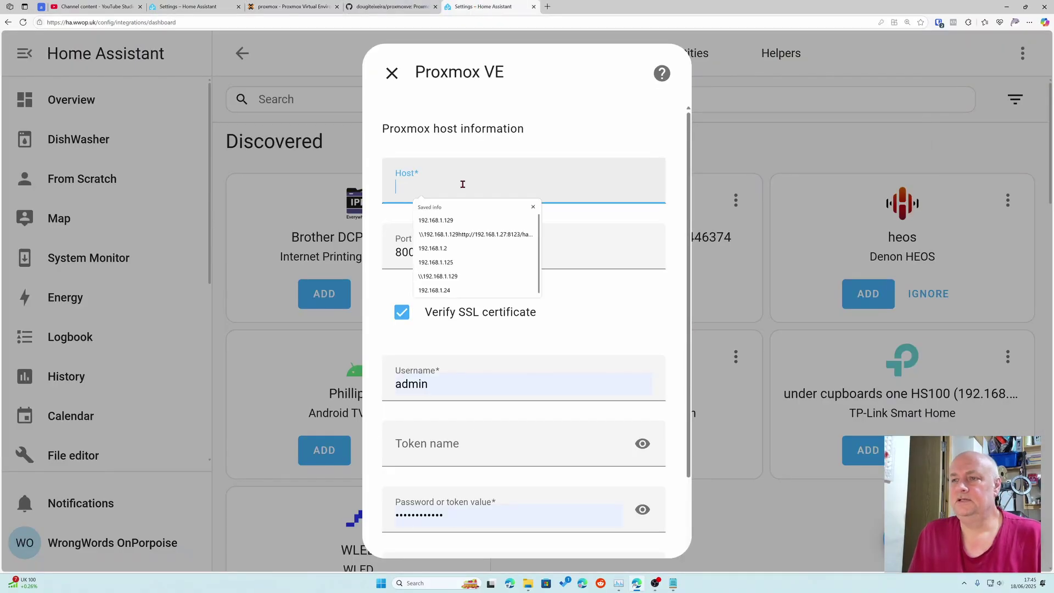
key("ctrl+v")
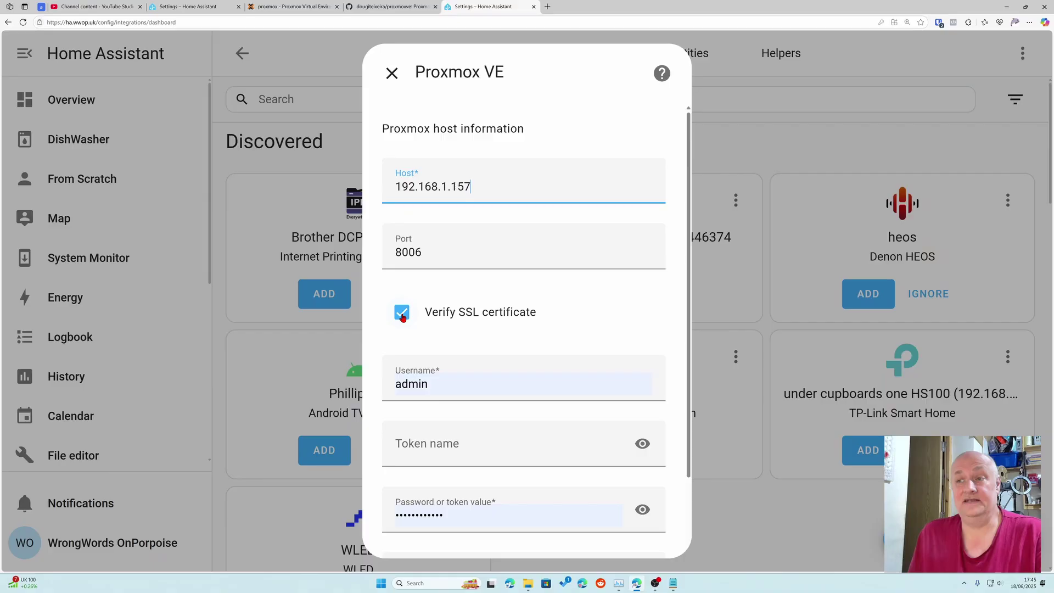
left_click(402, 318)
scroll(467, 330, "down", 2)
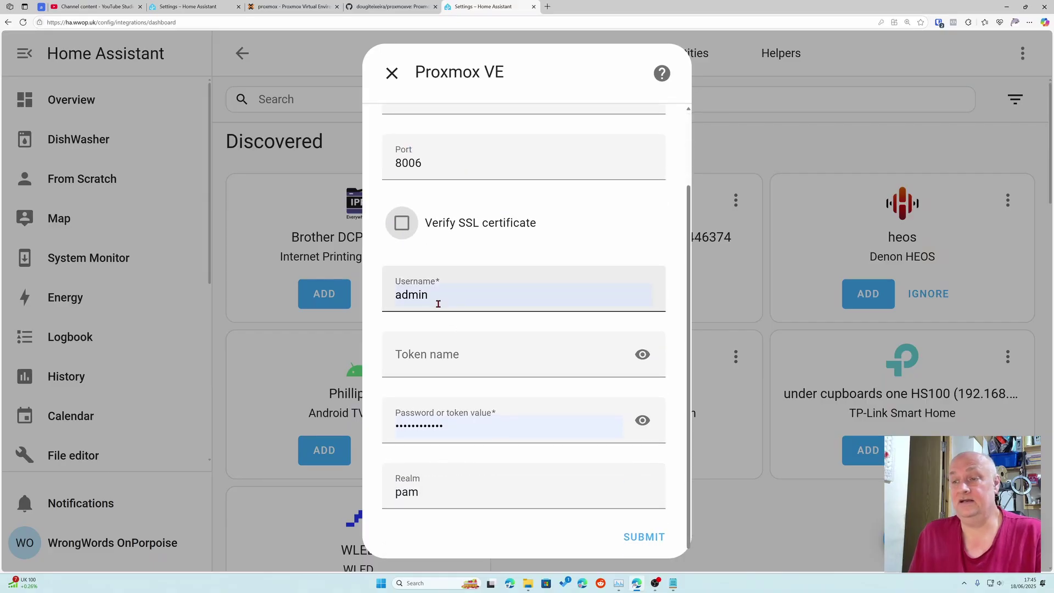
- Replace the username admin with ha after checking Proxmox's Users list
left_click(438, 303)
double_click(437, 299)
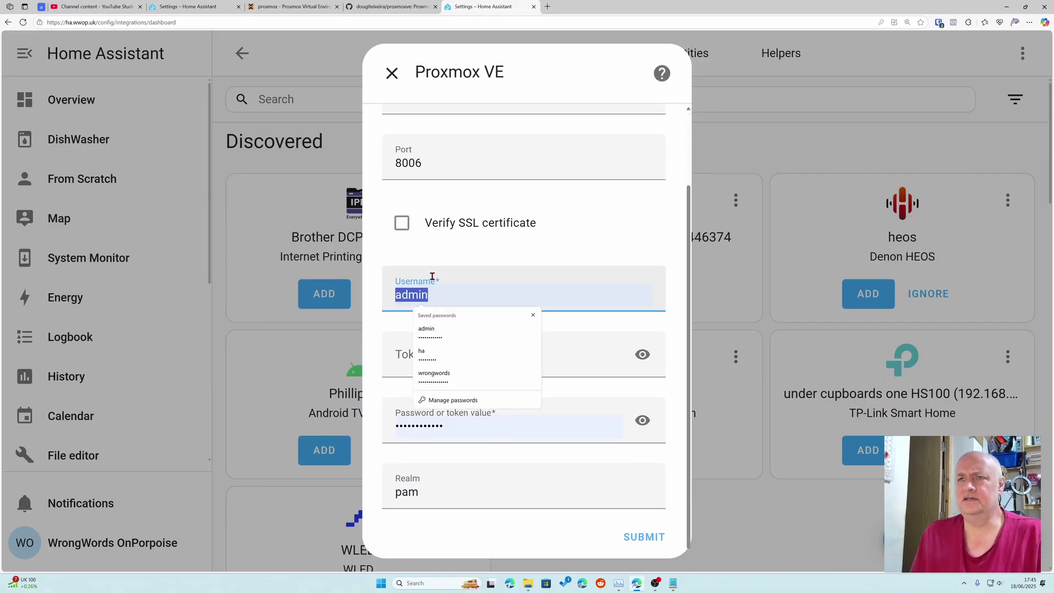
left_click(287, 6)
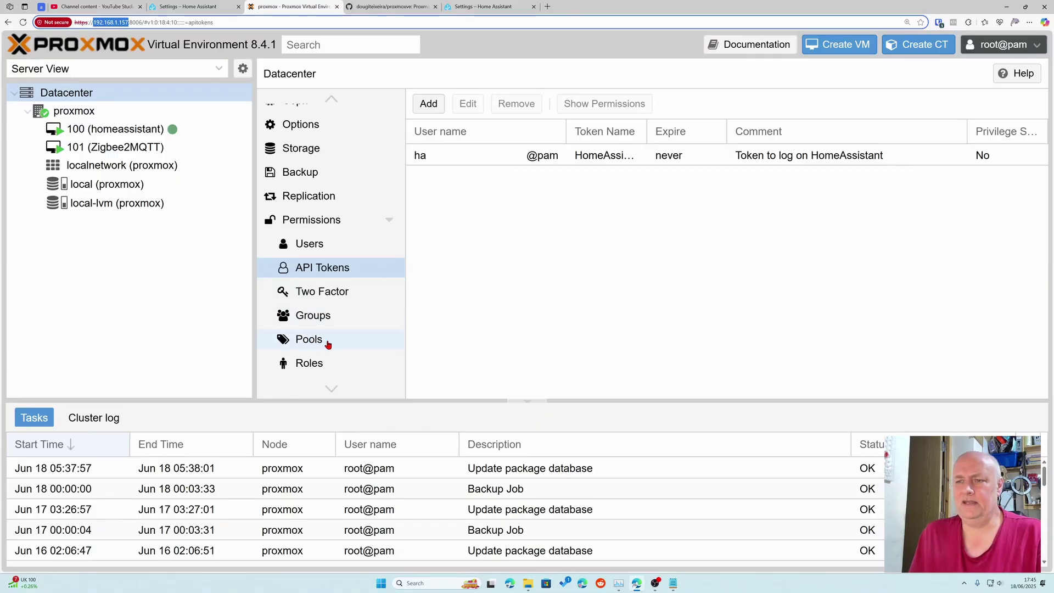
left_click(317, 249)
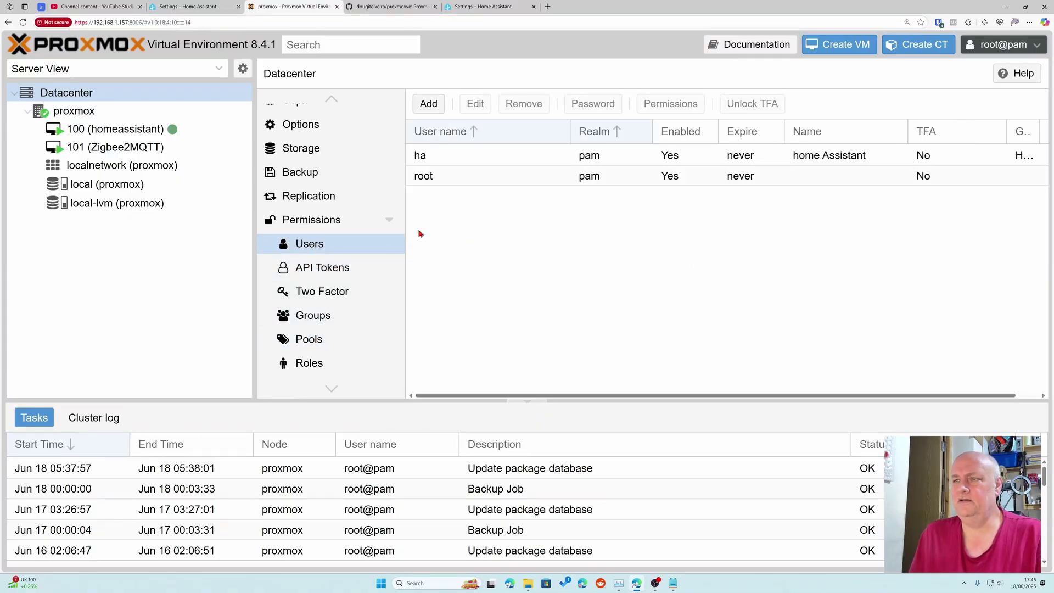
left_click(477, 9)
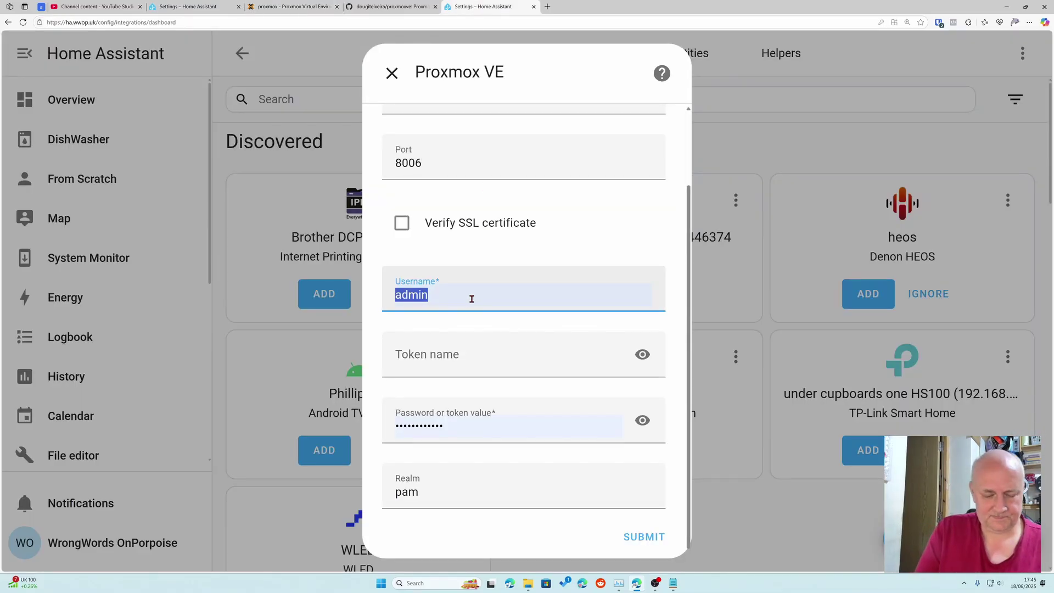
type("ha")
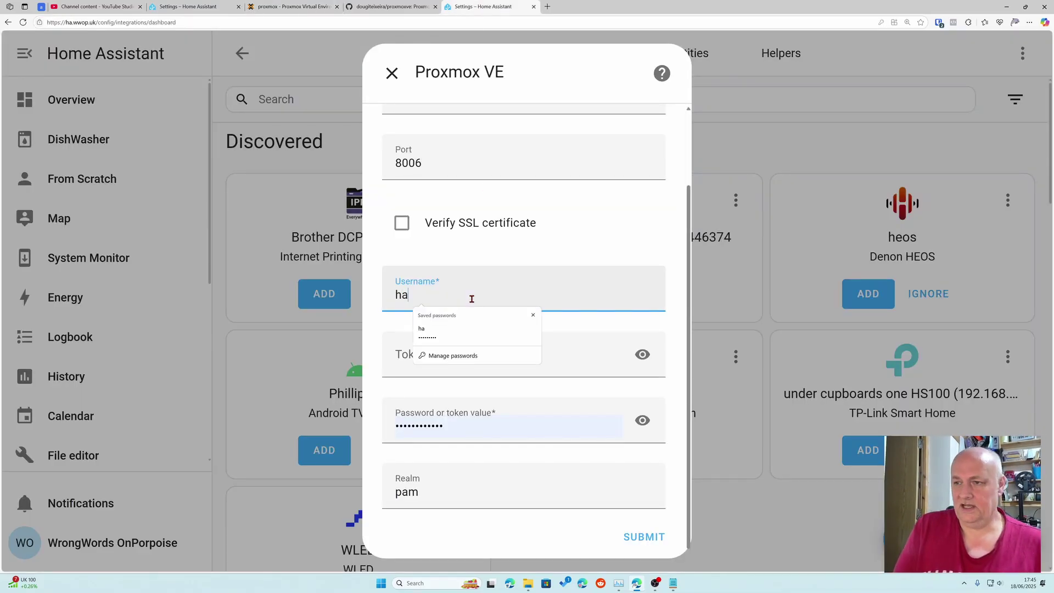
left_click(568, 360)
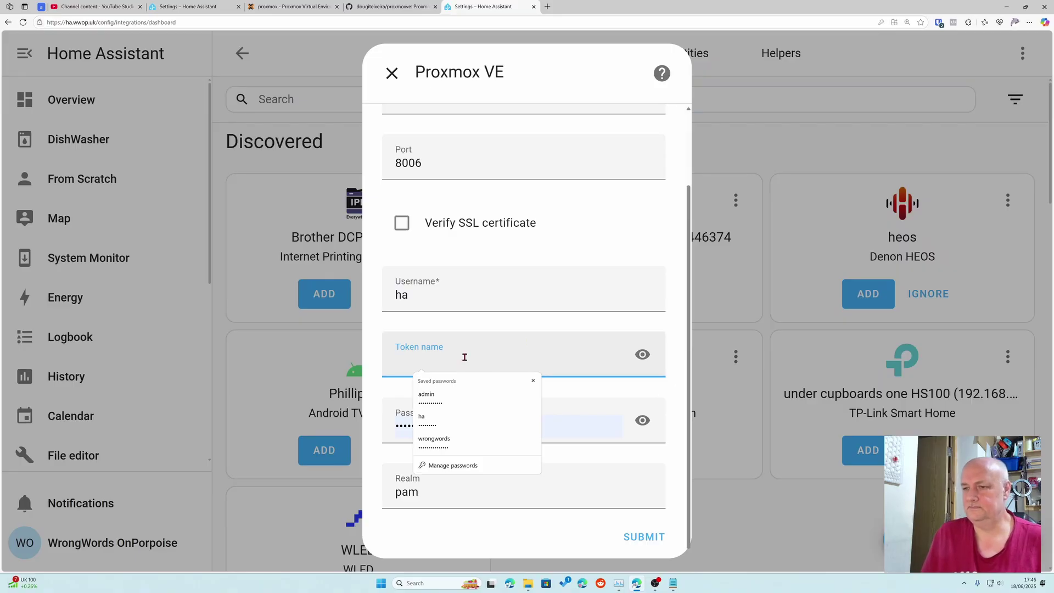
left_click(533, 380)
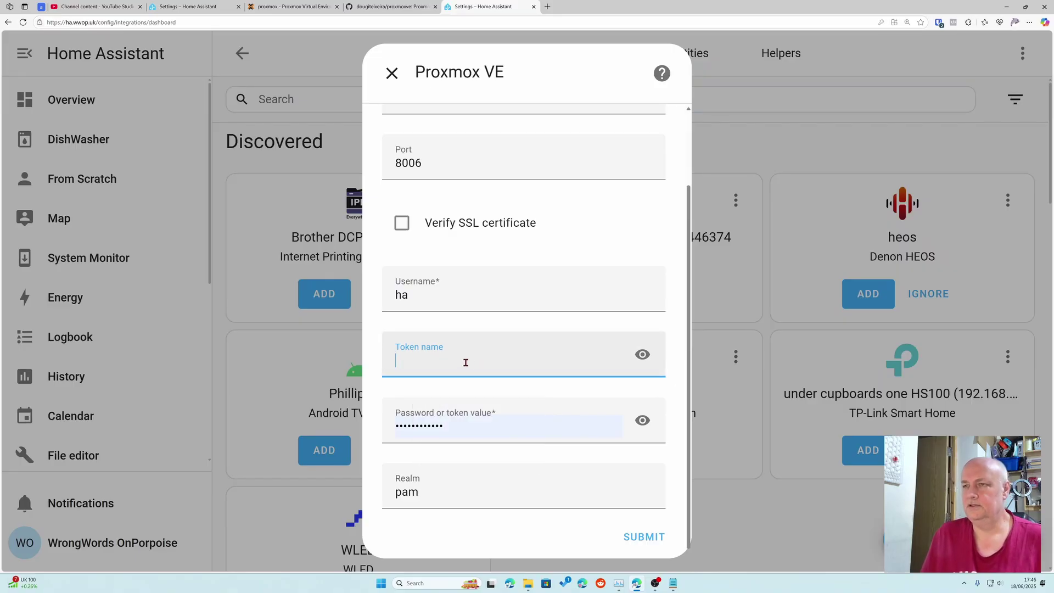
left_click(290, 7)
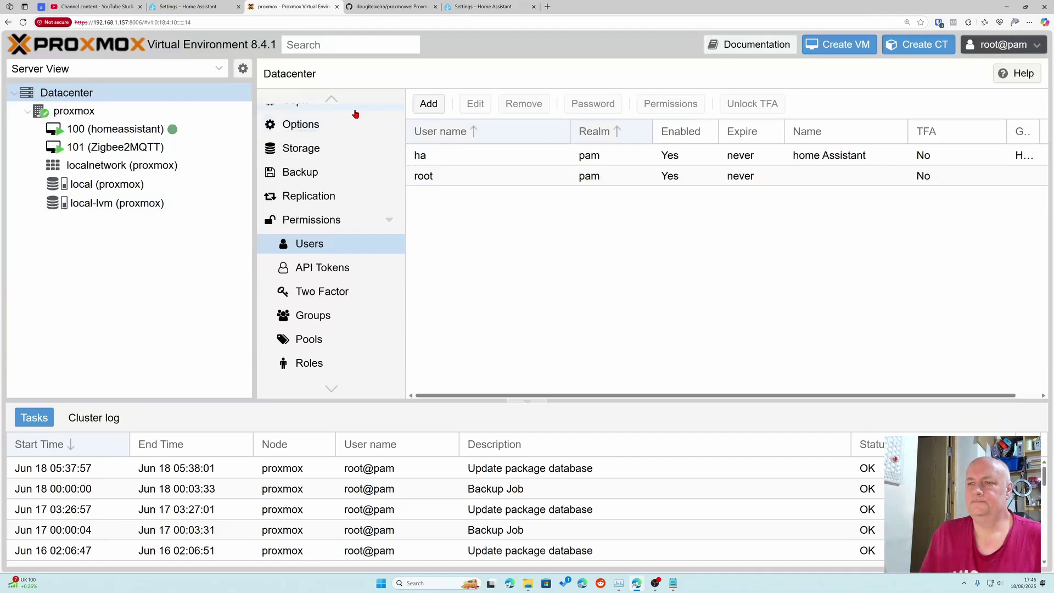
- Widen the Token Name column in Proxmox's API Tokens list to read the HomeAssistant token name
left_click(342, 273)
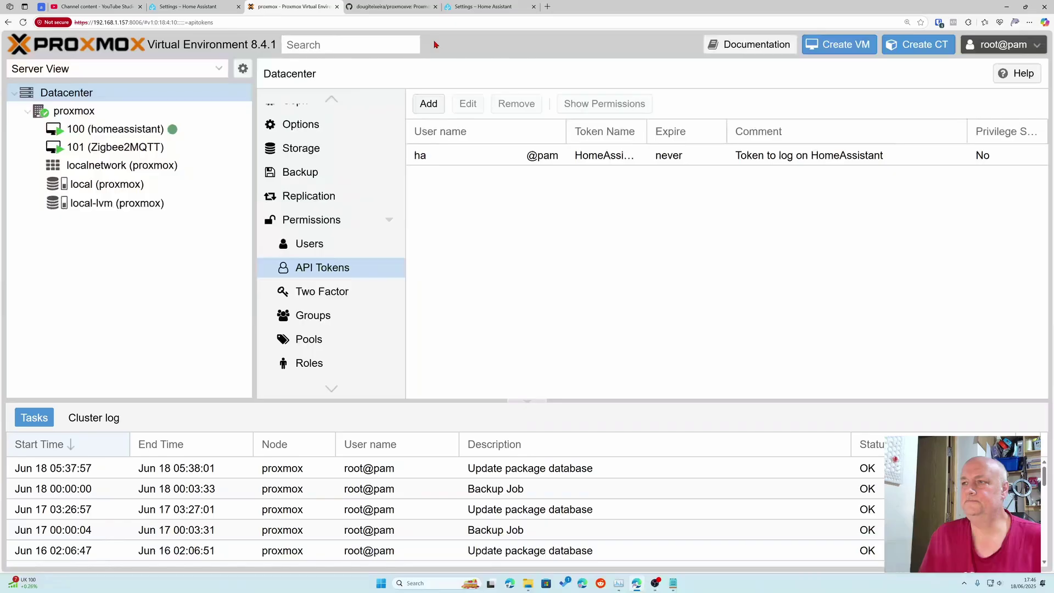
left_click_drag(647, 131, 690, 141)
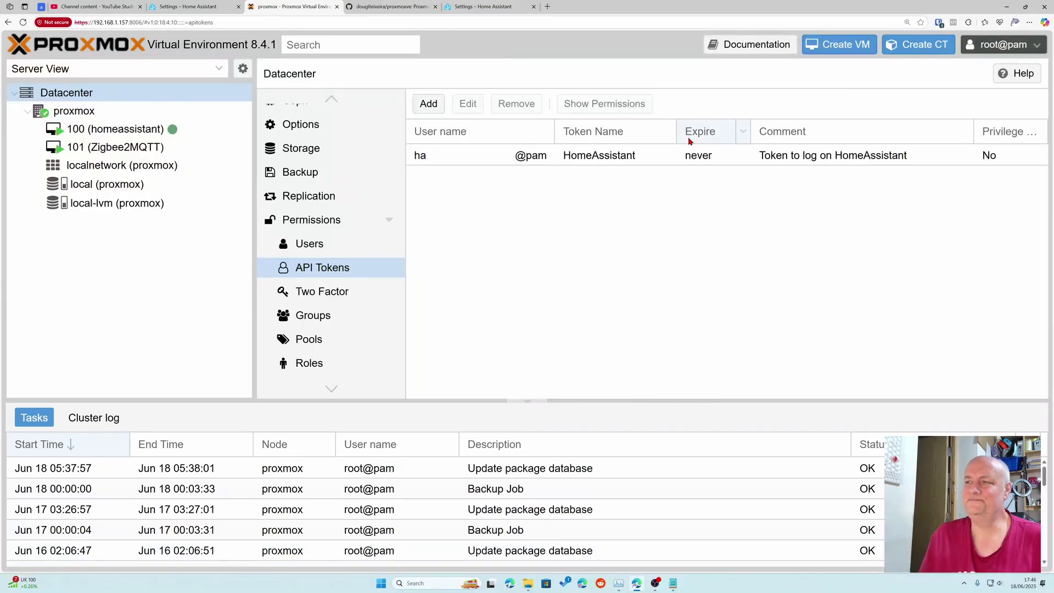
left_click(480, 8)
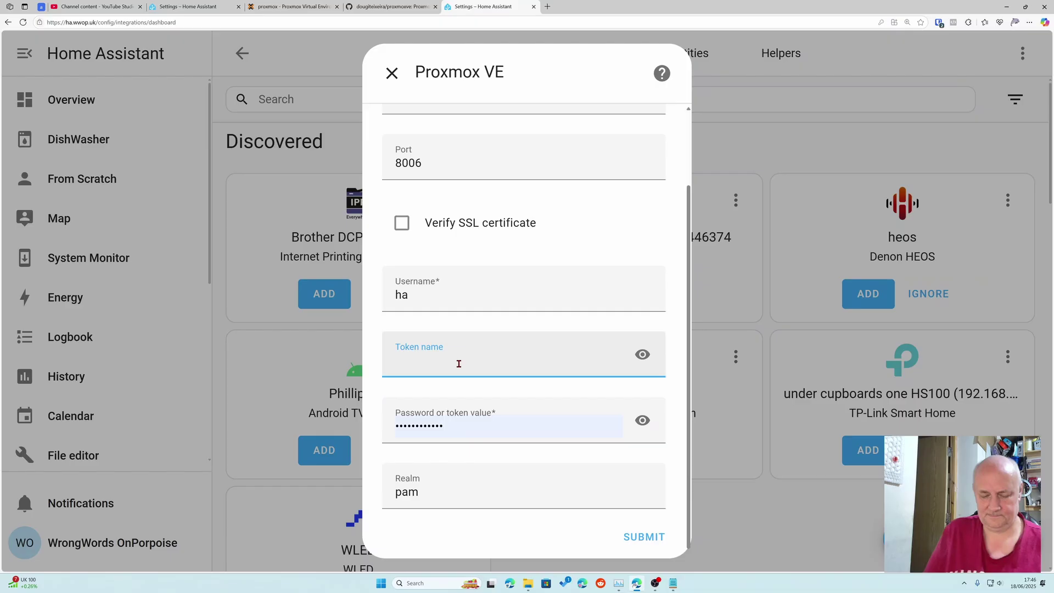
- Enter the token name, paste the API token secret, and submit the Proxmox VE form
type("HomeA")
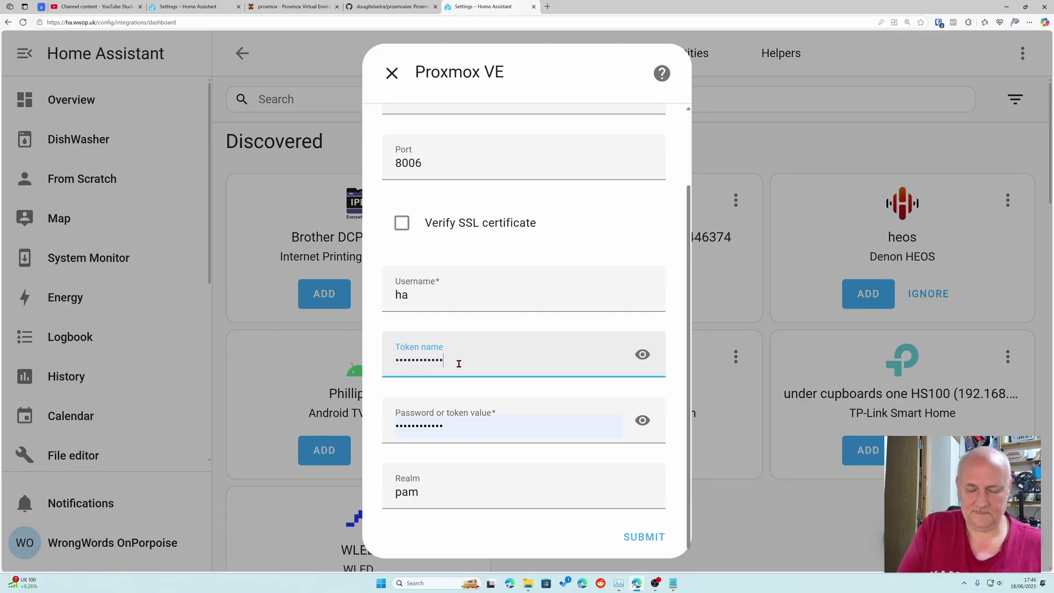
type("t")
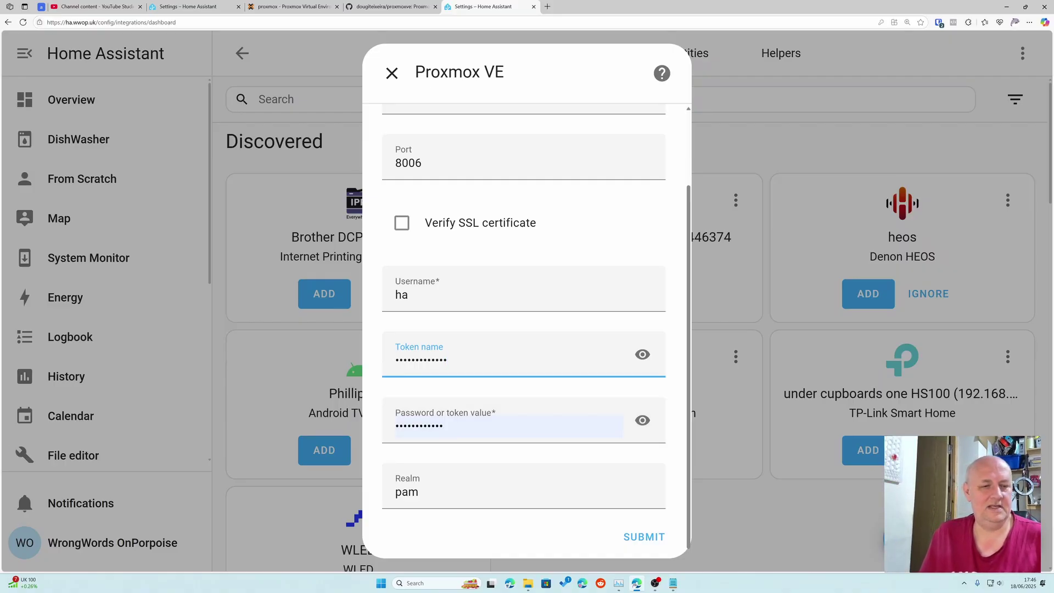
key("alt+Tab")
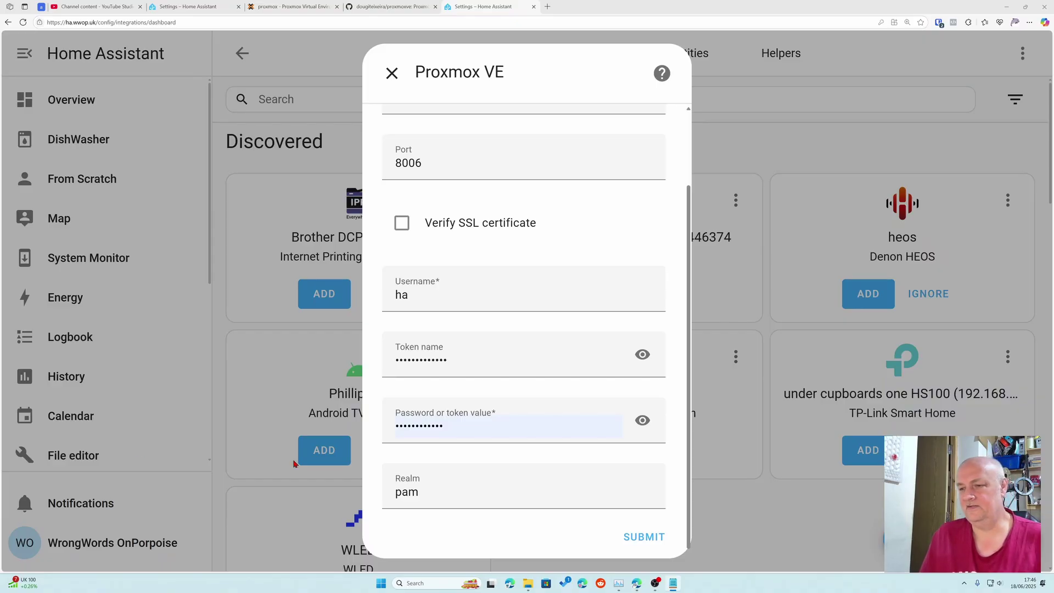
left_click(455, 427)
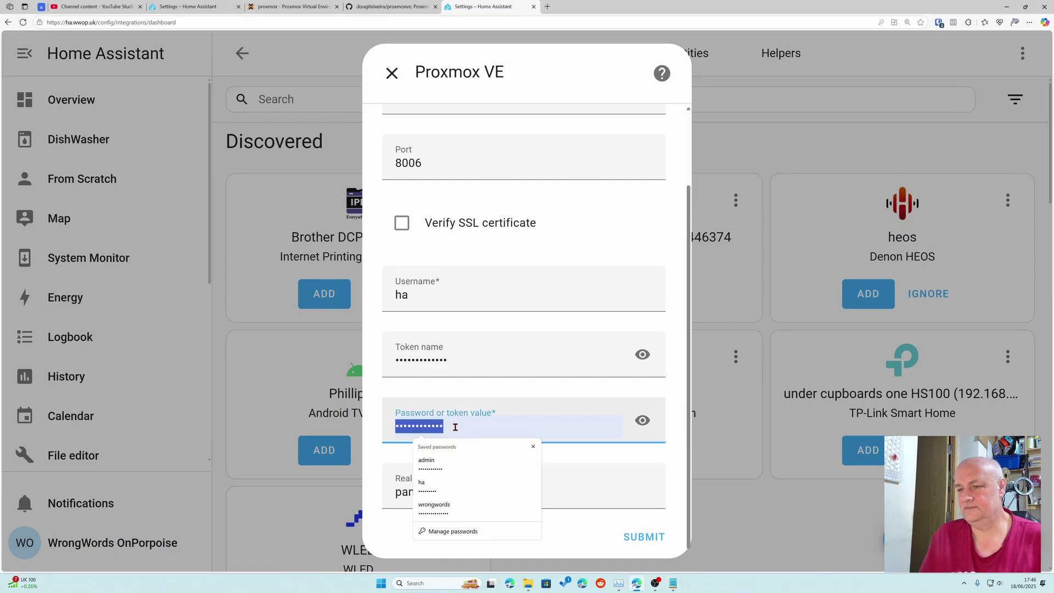
key("ctrl+v")
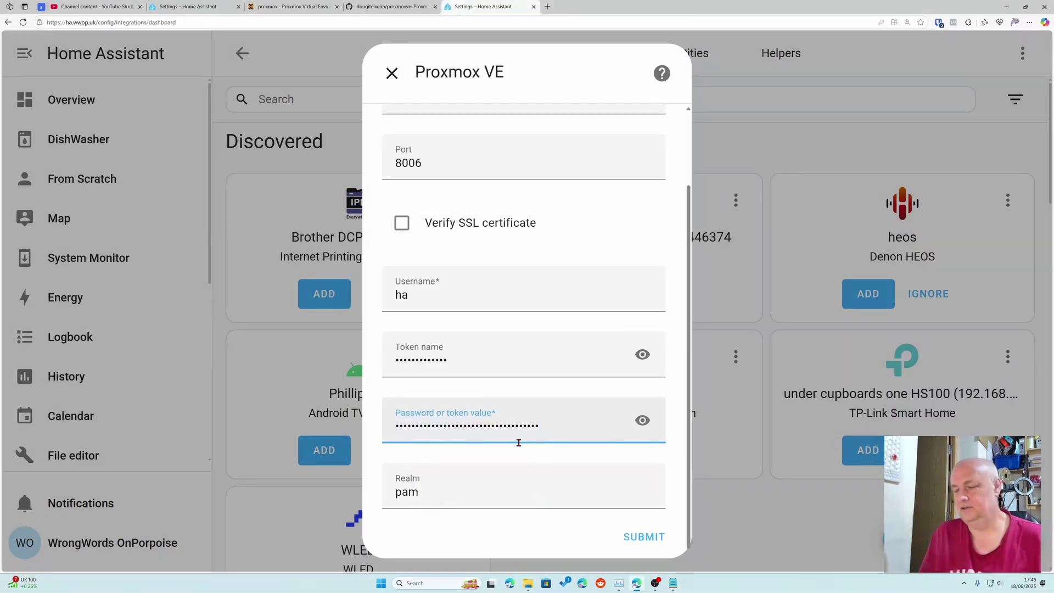
left_click(631, 537)
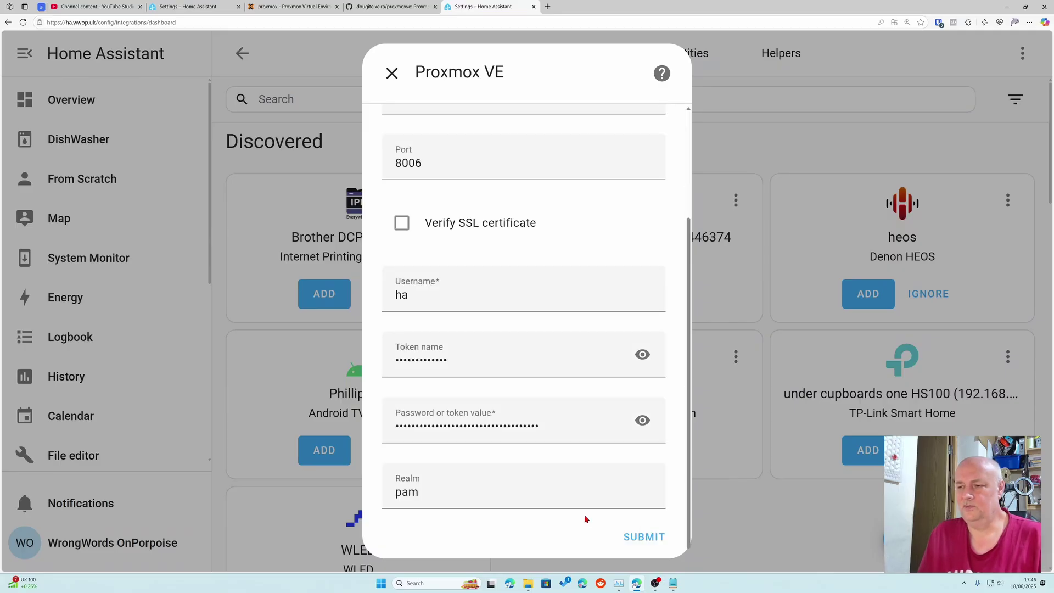
- Correct the token name from 'Homeassistant' to 'HomeAssistant' and resubmit the connection details
scroll(576, 511, "up", 3)
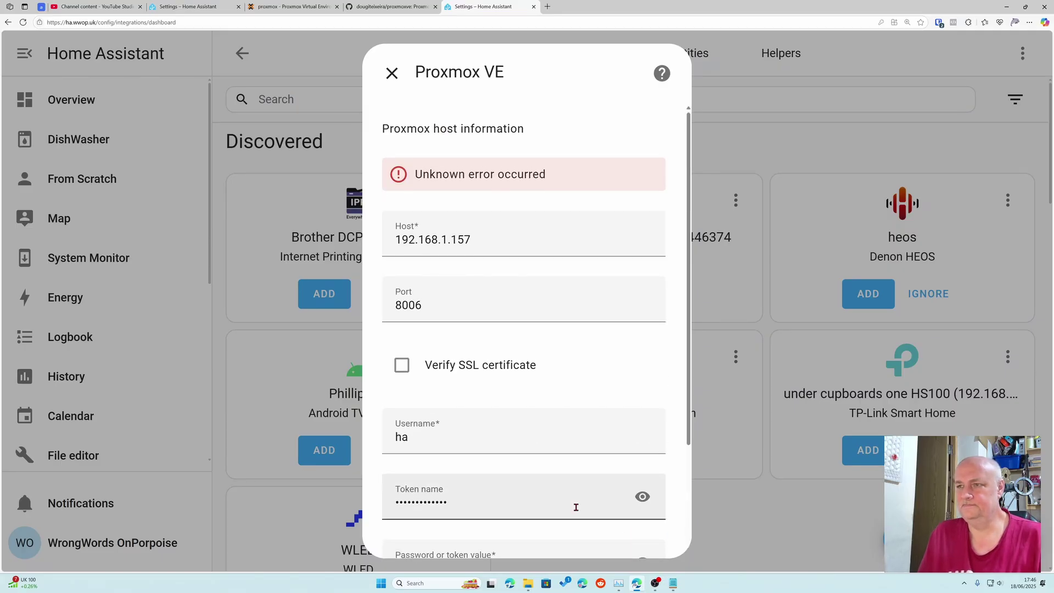
scroll(576, 507, "down", 3)
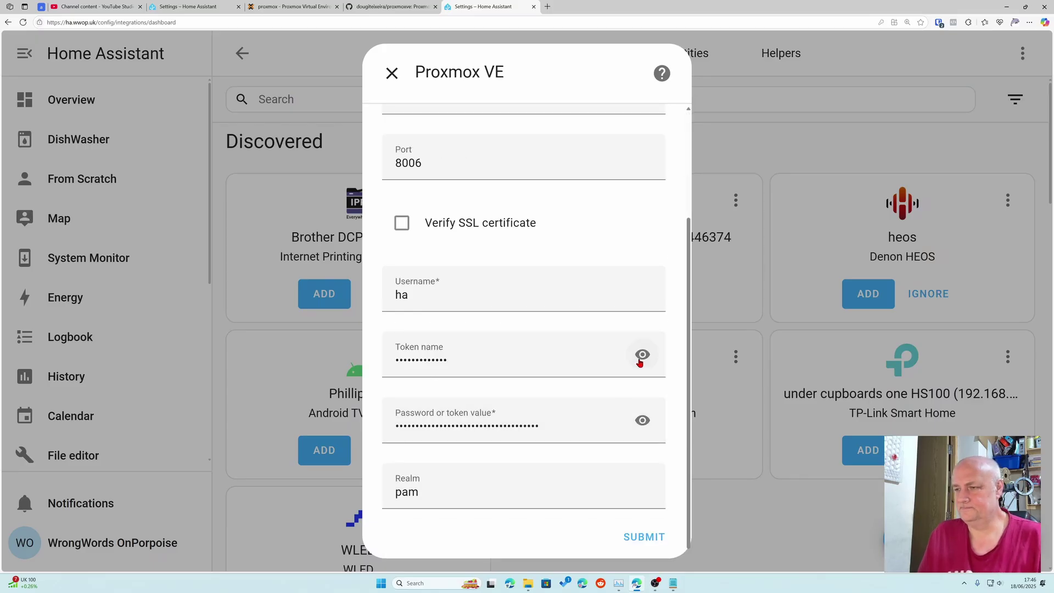
left_click(643, 354)
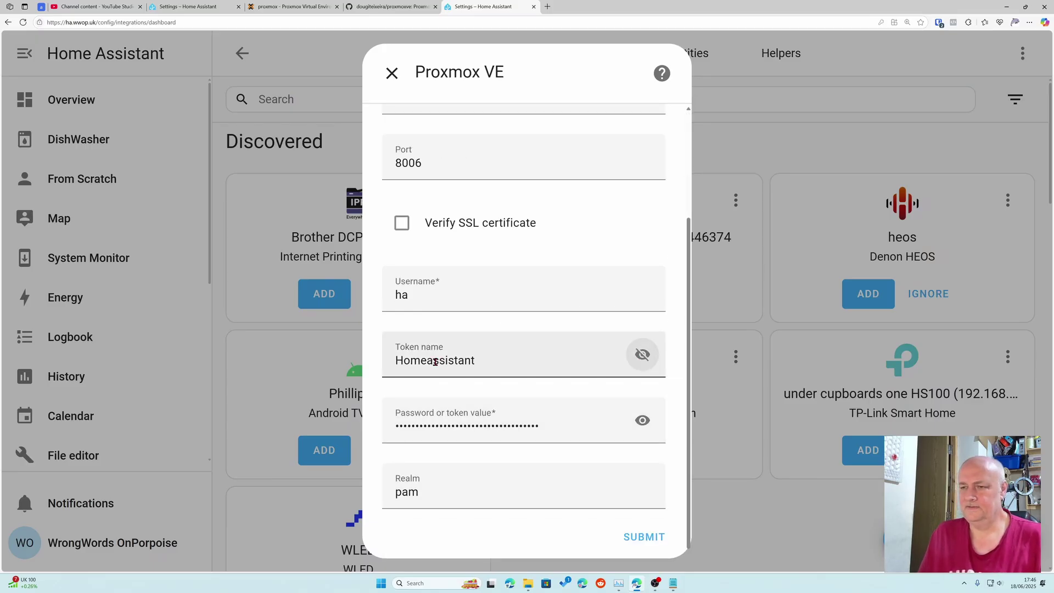
left_click(434, 361)
key("BackSpace")
type("A")
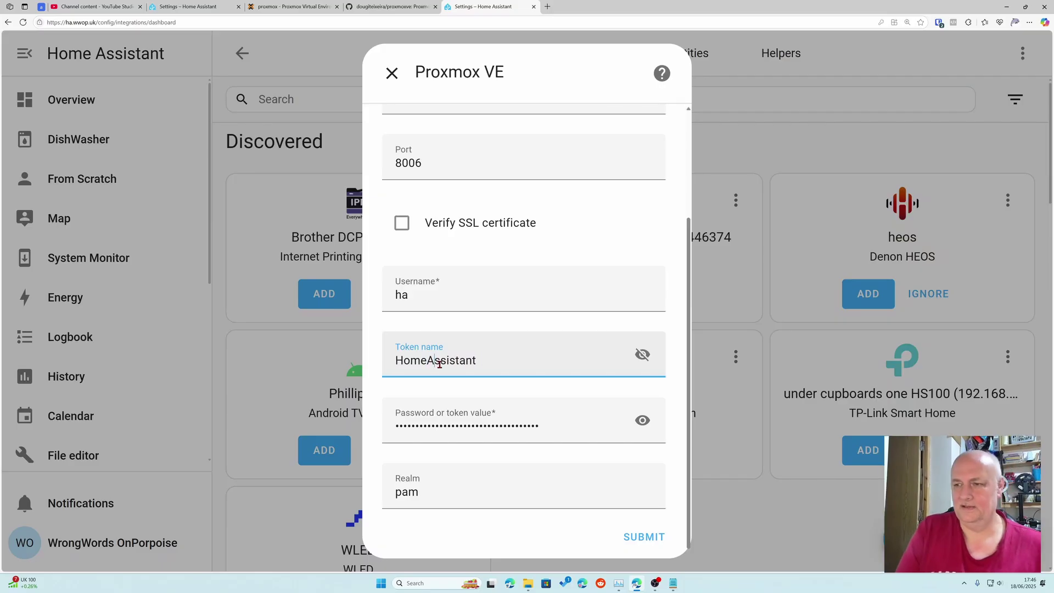
left_click(653, 541)
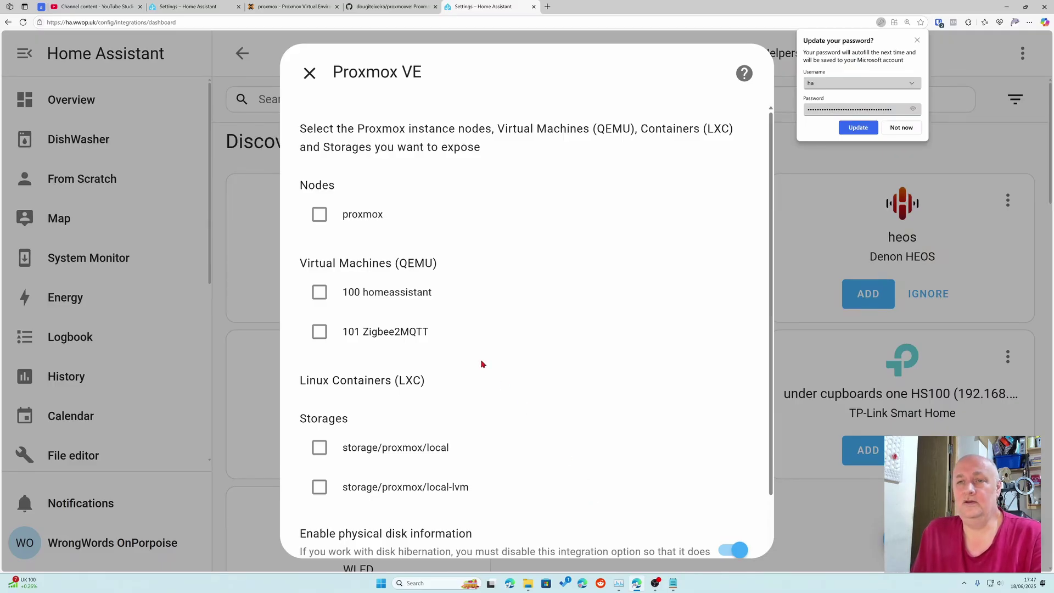
- Select node proxmox, VMs 100 homeassistant and 101 Zigbee2MQTT, and storages local and local-lvm, then submit
left_click(320, 216)
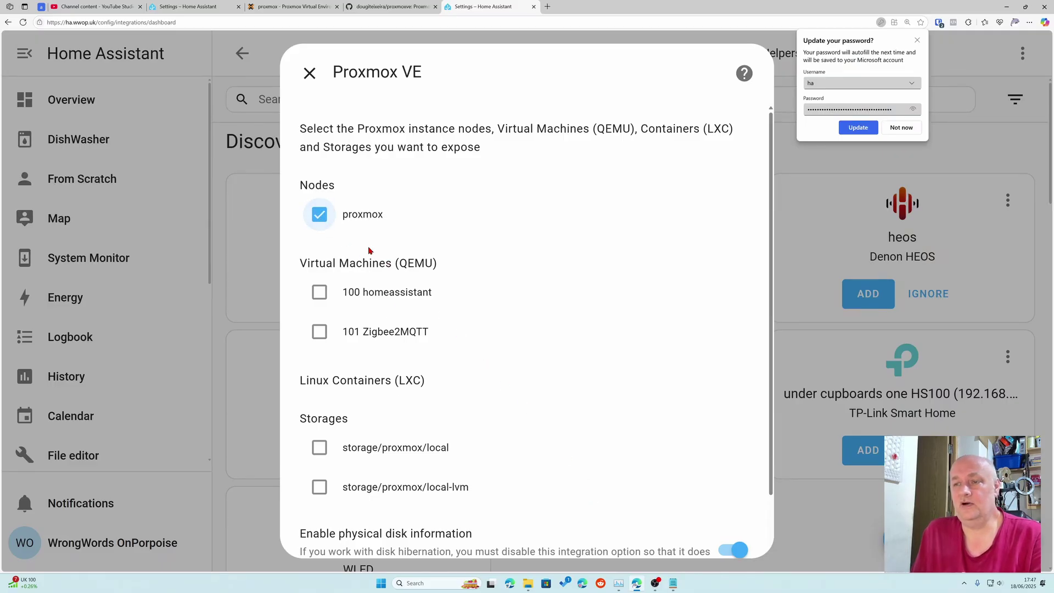
left_click(319, 294)
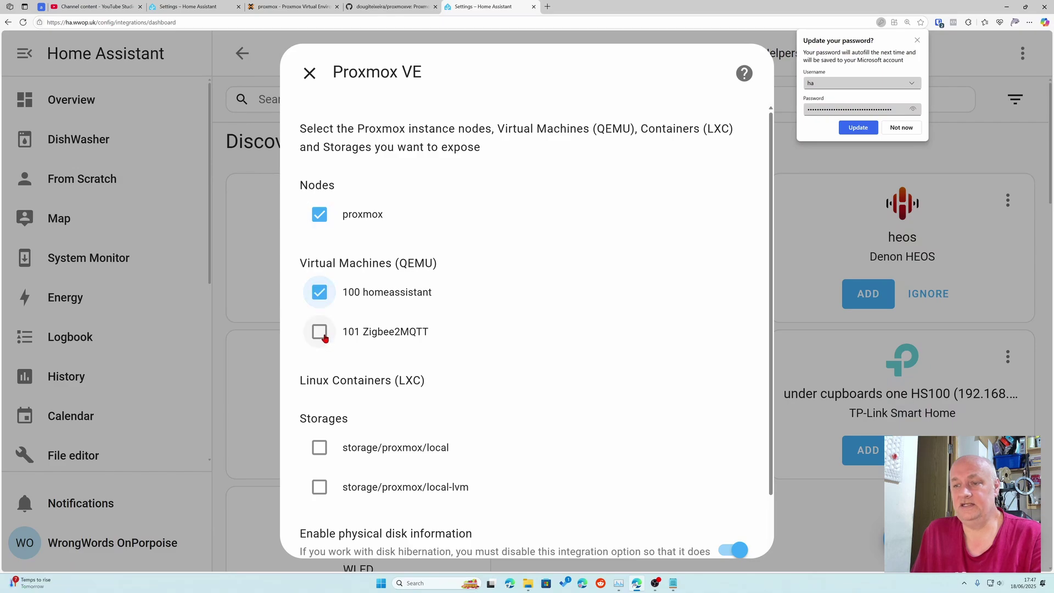
left_click(329, 334)
scroll(340, 340, "down", 2)
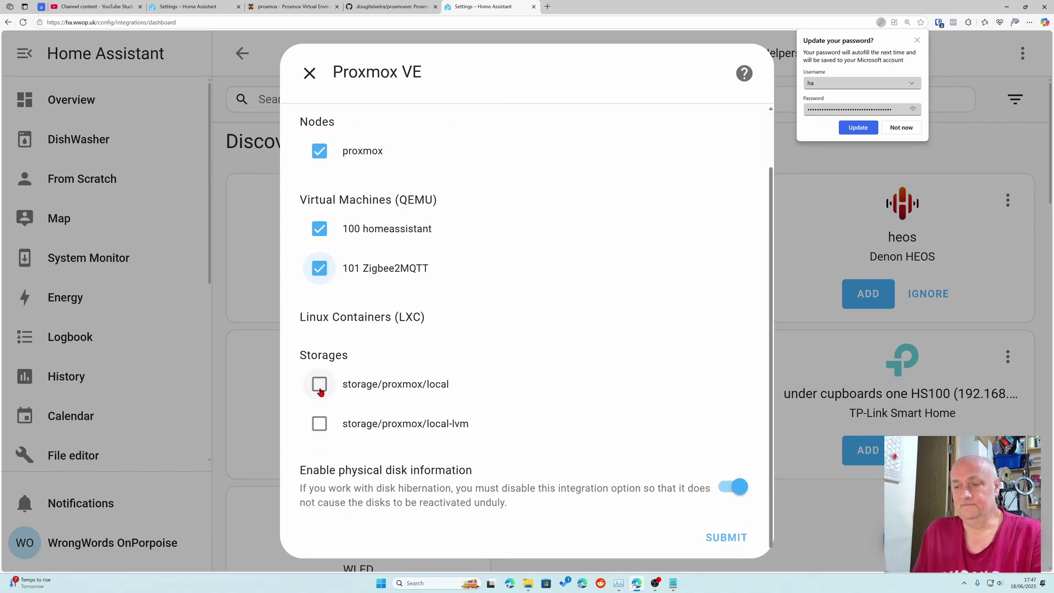
left_click(317, 386)
left_click(320, 427)
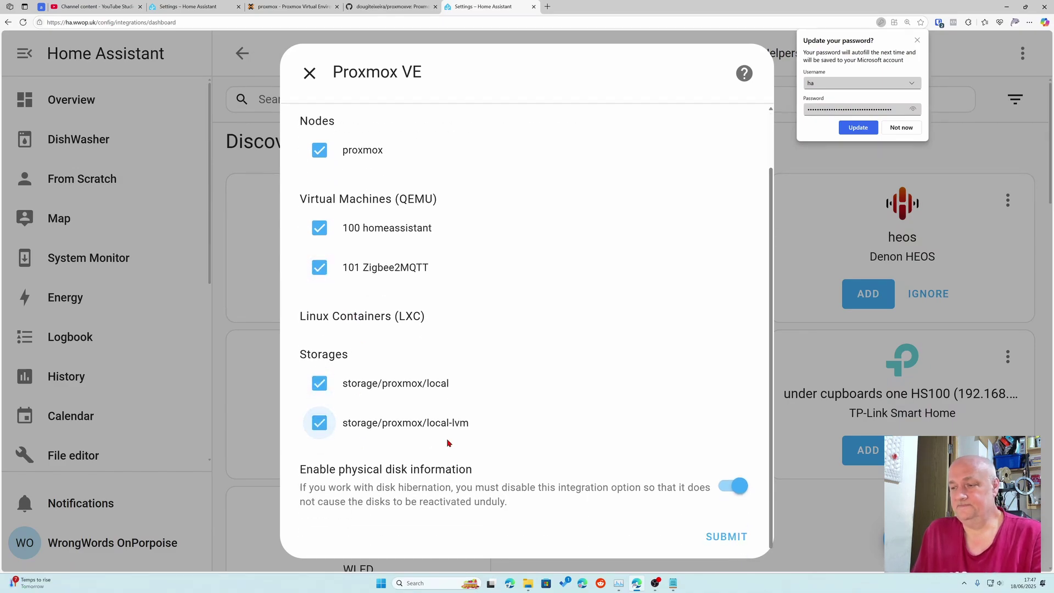
left_click(736, 539)
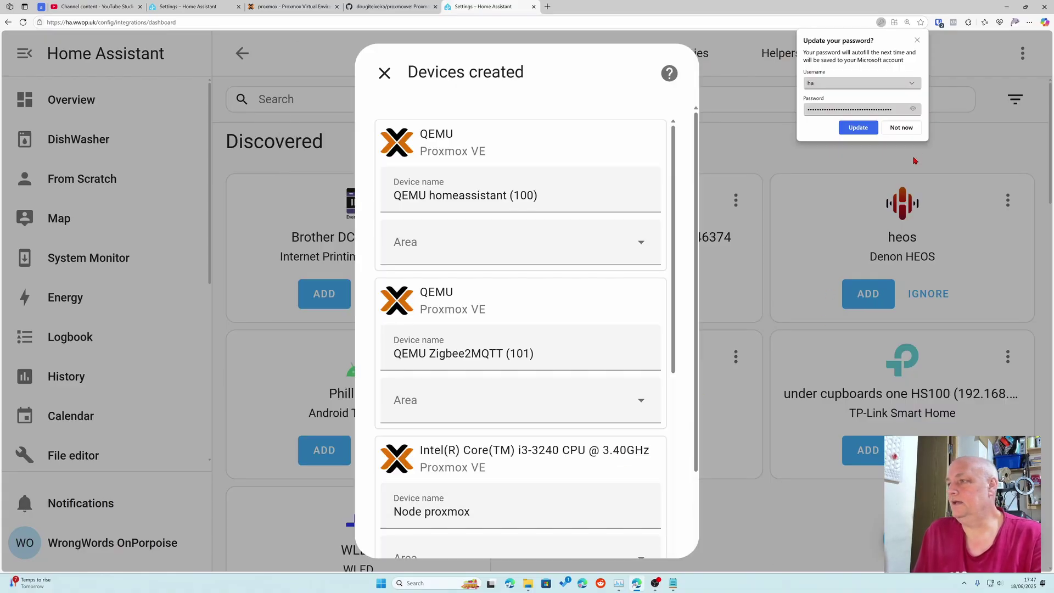
- Dismiss the password prompt and assign QEMU homeassistant, QEMU Zigbee2MQTT and Node proxmox to Server
left_click(901, 126)
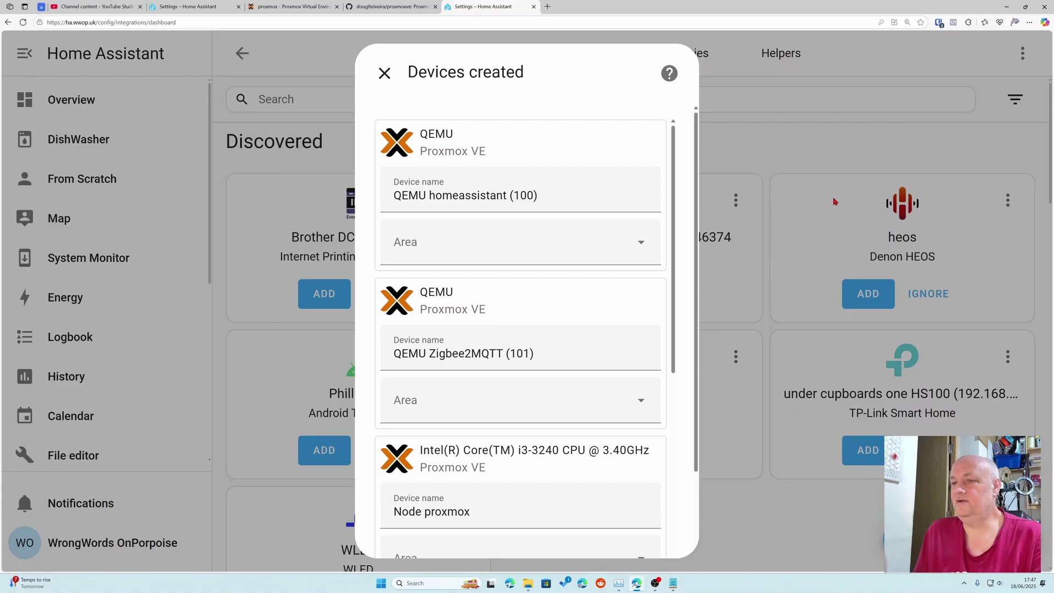
left_click(643, 253)
scroll(605, 291, "down", 3)
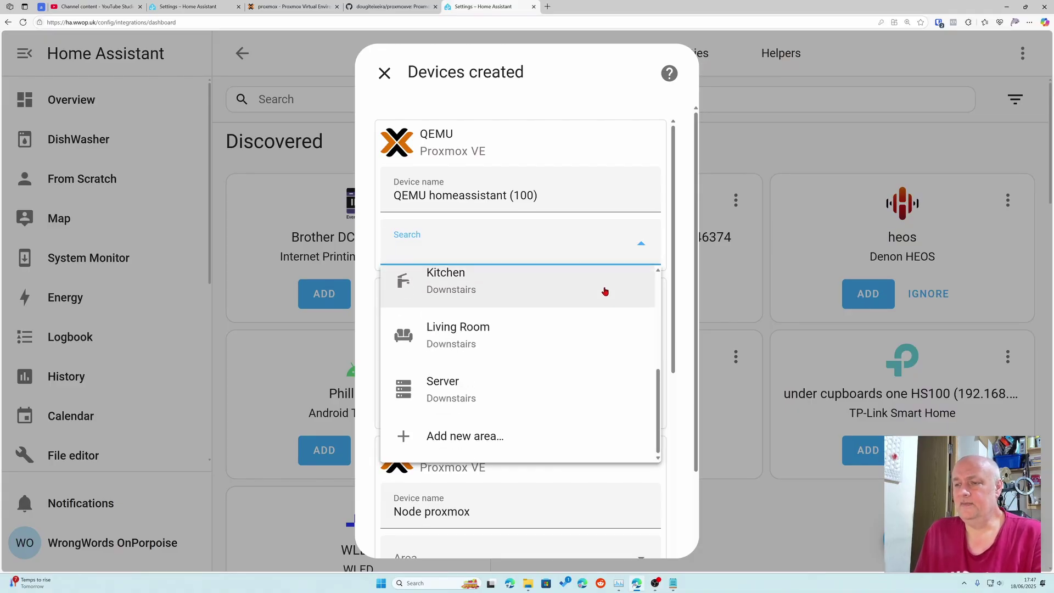
left_click(547, 380)
left_click(612, 402)
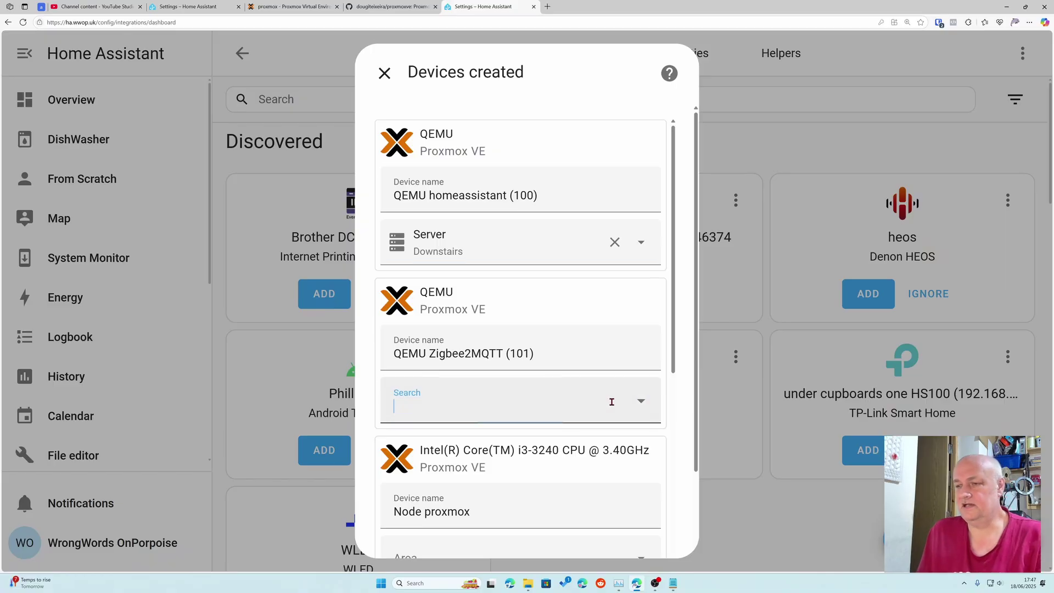
scroll(554, 357, "down", 3)
left_click(544, 354)
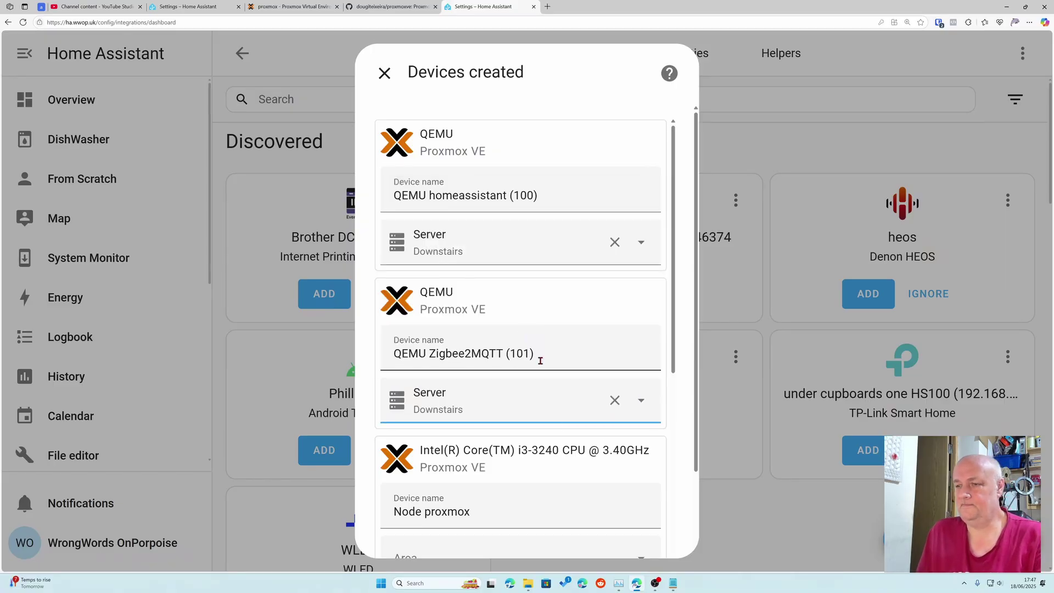
scroll(544, 395, "down", 5)
scroll(556, 421, "up", 3)
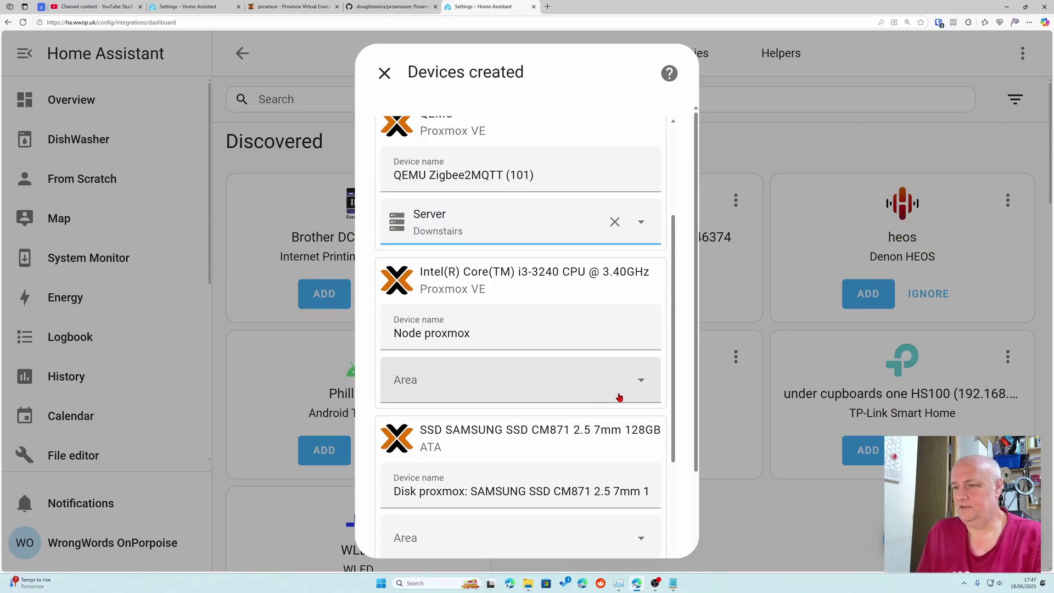
left_click(637, 389)
scroll(499, 330, "down", 3)
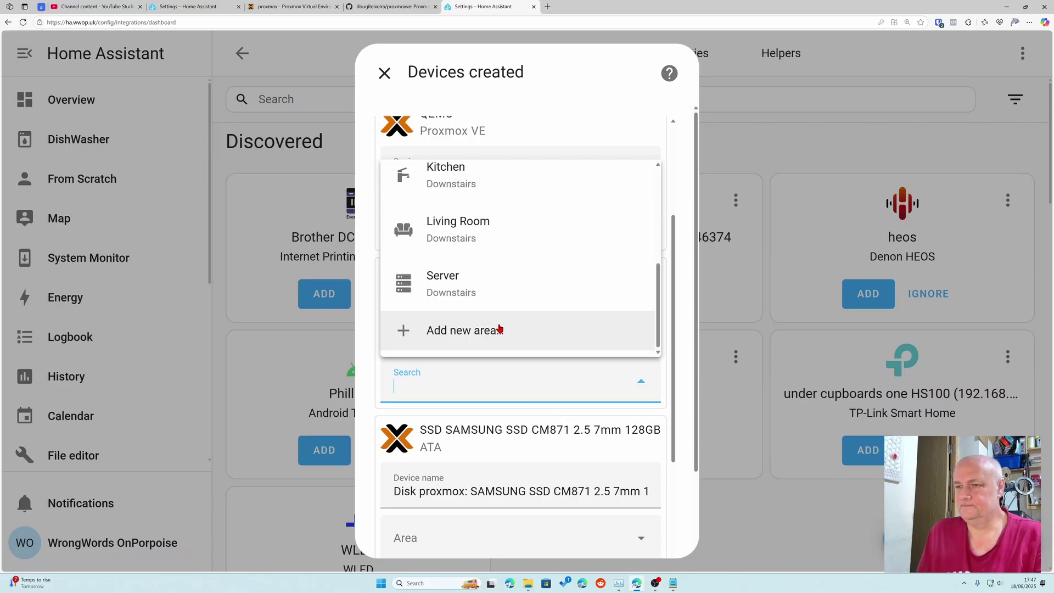
left_click(480, 299)
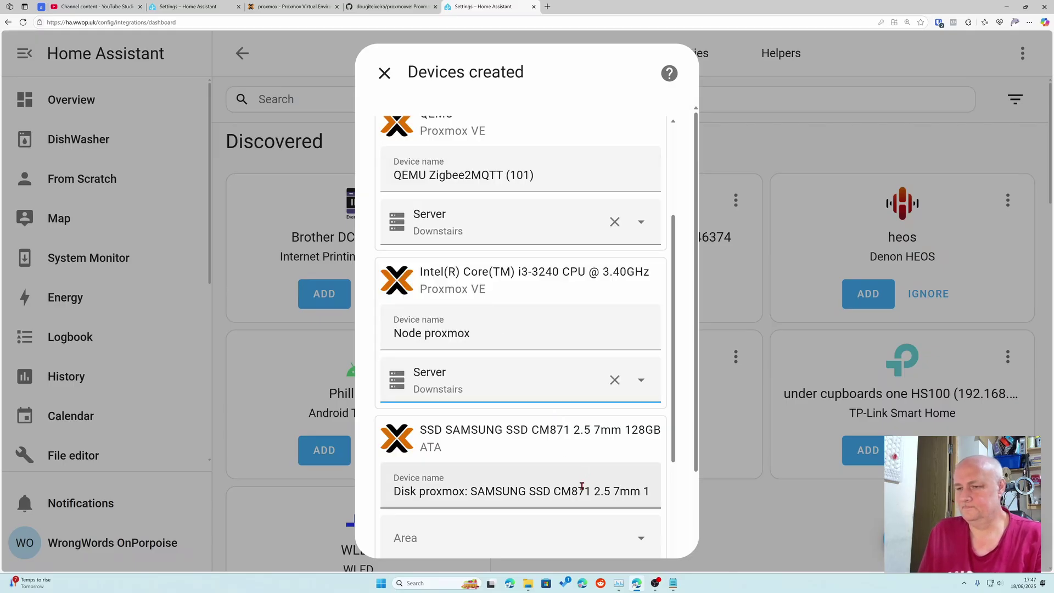
- Assign the SAMSUNG SSD disk and storages proxmox/local and proxmox/local-lvm to Server, then finish
scroll(582, 486, "down", 3)
left_click(625, 373)
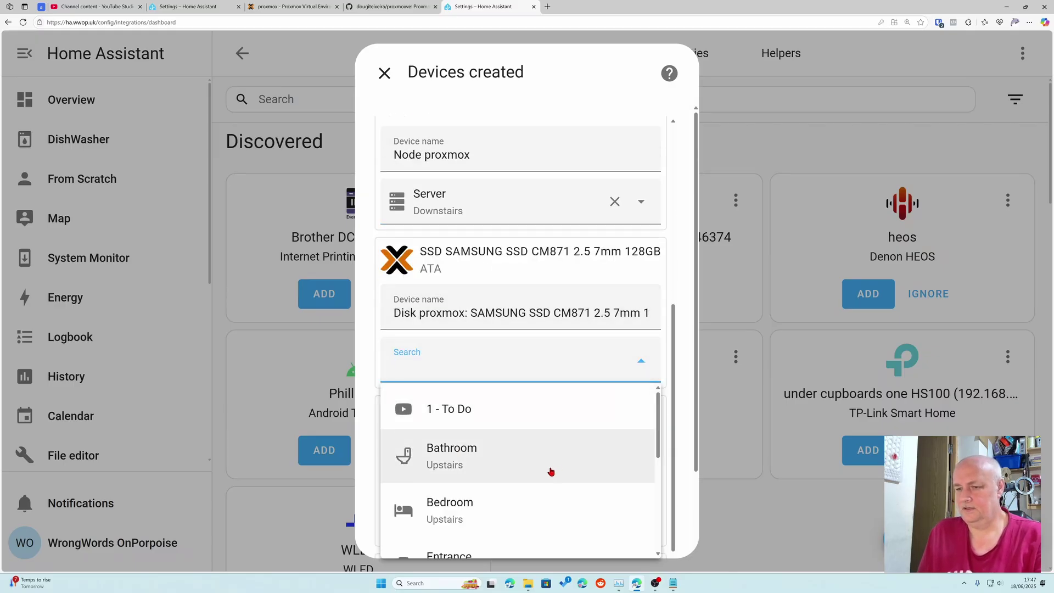
scroll(550, 472, "down", 3)
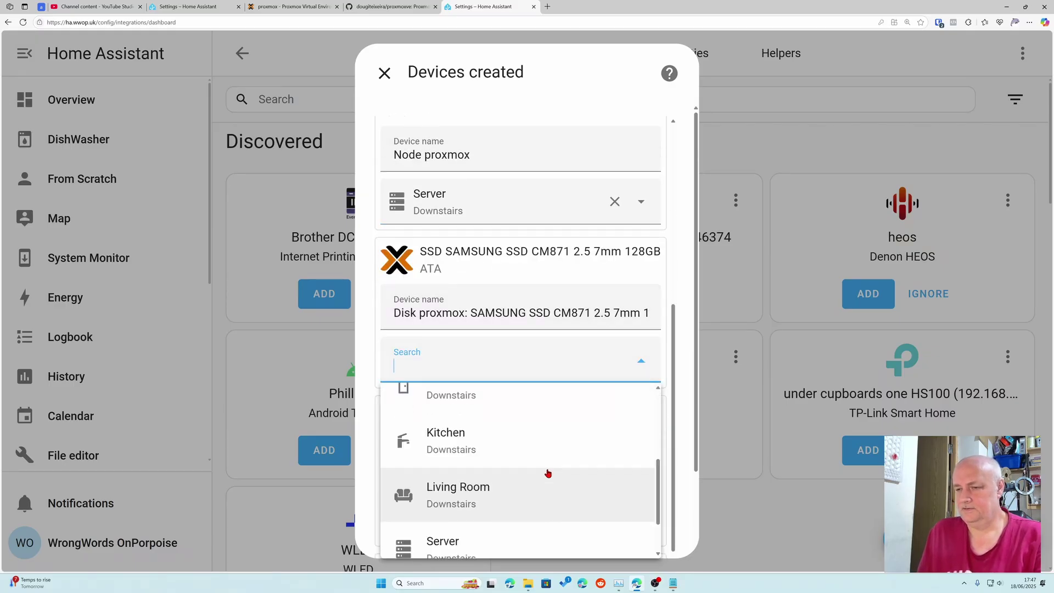
left_click(515, 550)
scroll(566, 473, "down", 2)
left_click(597, 431)
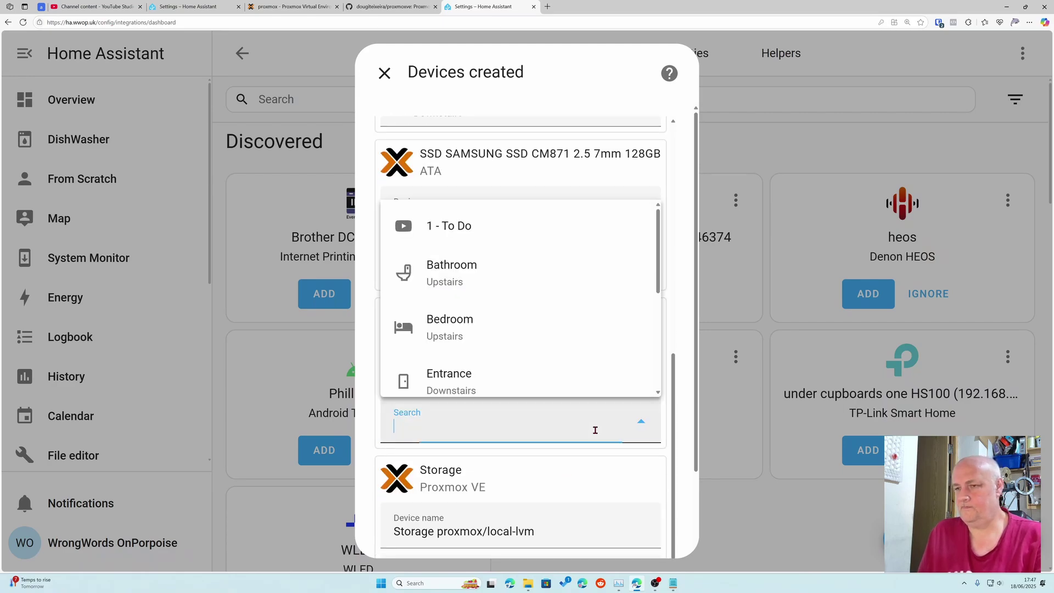
scroll(555, 380, "down", 5)
left_click(529, 335)
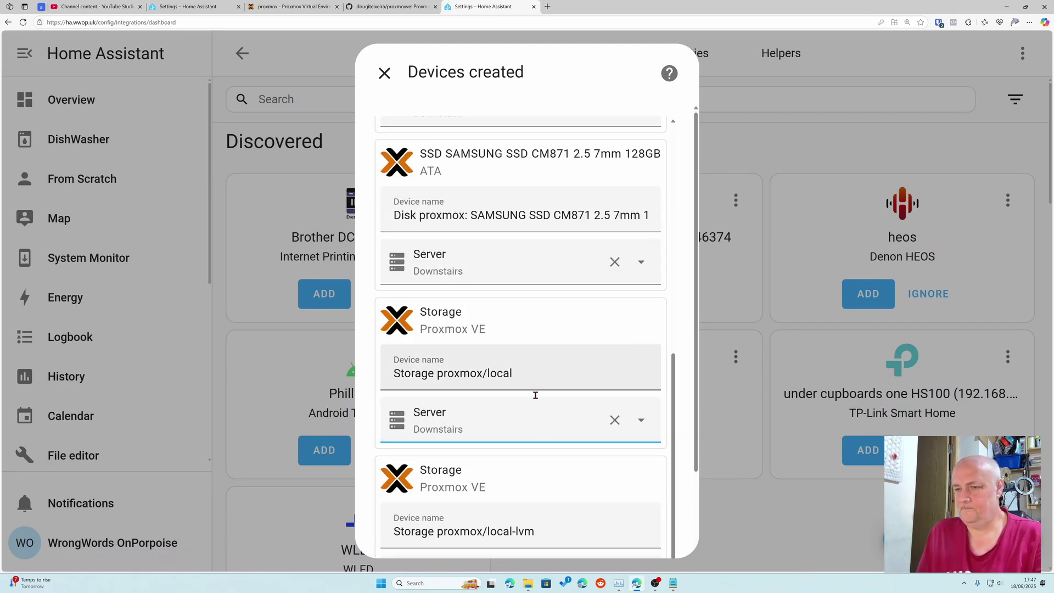
scroll(542, 433, "down", 3)
left_click(569, 497)
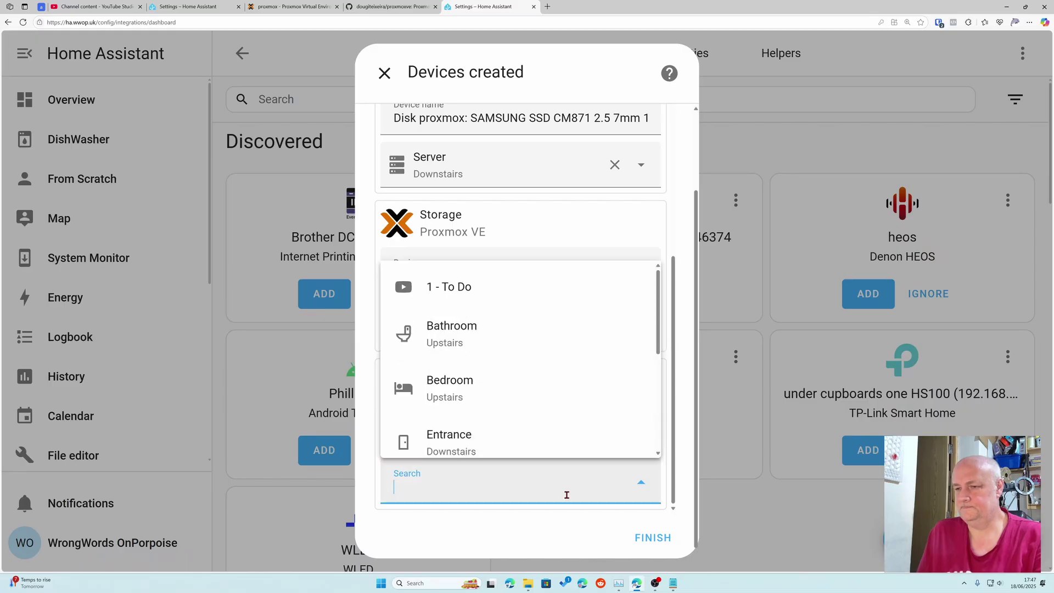
scroll(515, 453, "down", 5)
left_click(478, 396)
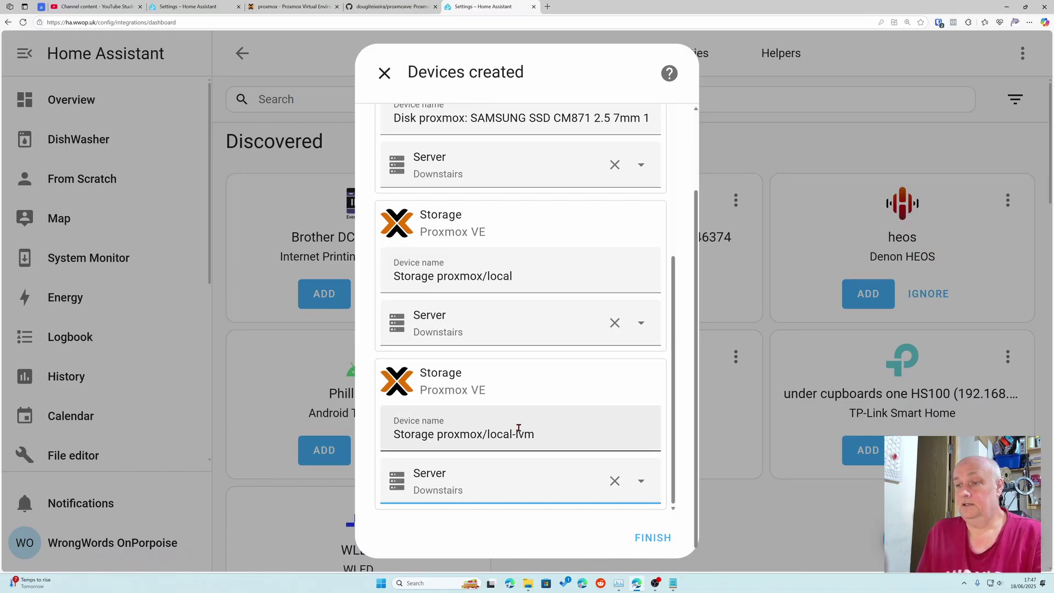
scroll(520, 431, "down", 5)
left_click(648, 542)
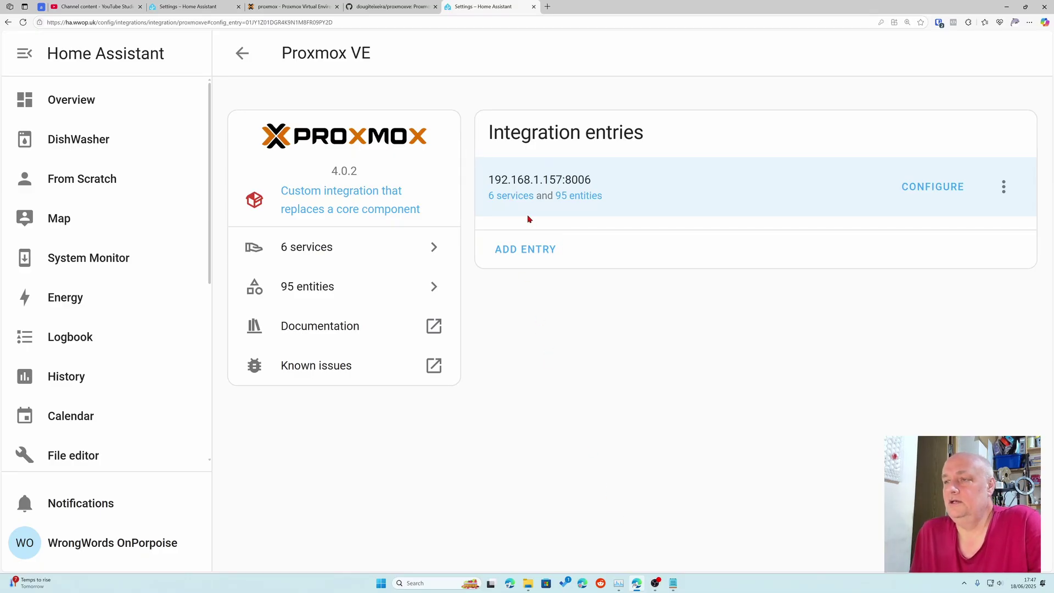
- Browse the six Proxmox devices and scroll through the QEMU homeassistant (100) sensor readings
left_click(504, 196)
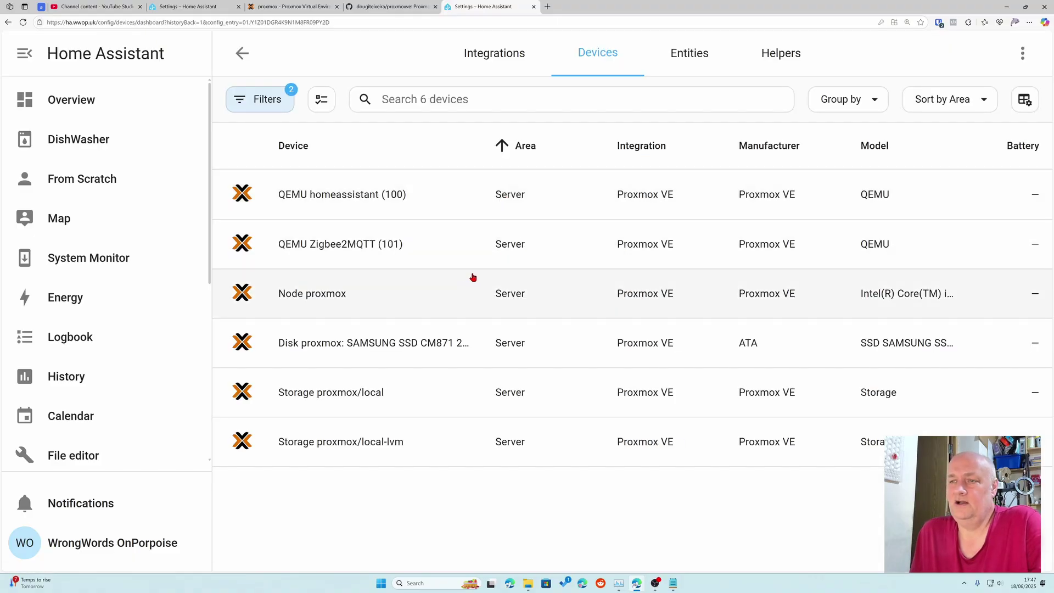
left_click(341, 205)
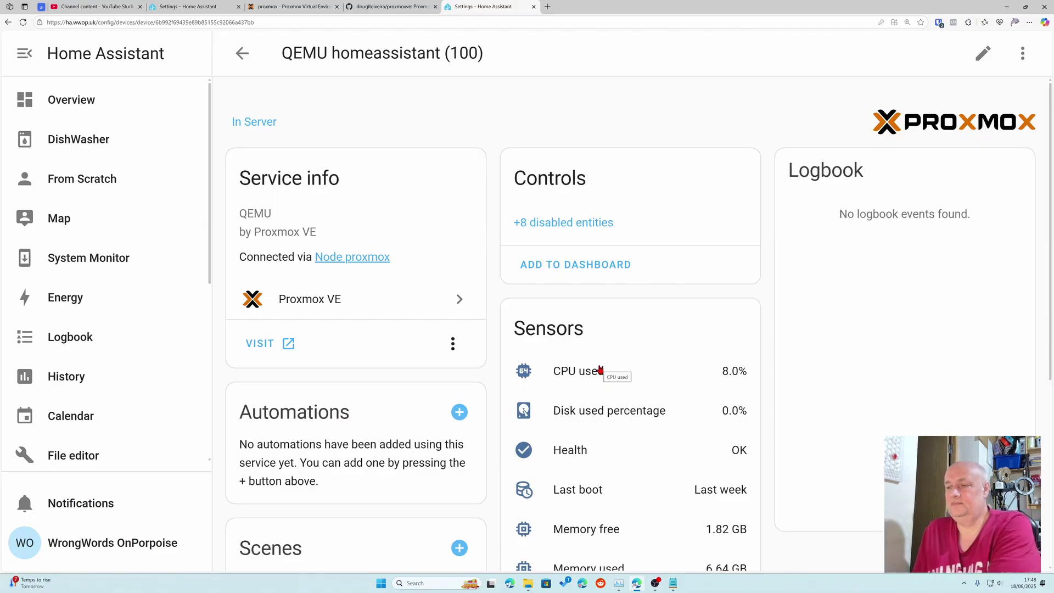
scroll(604, 372, "down", 5)
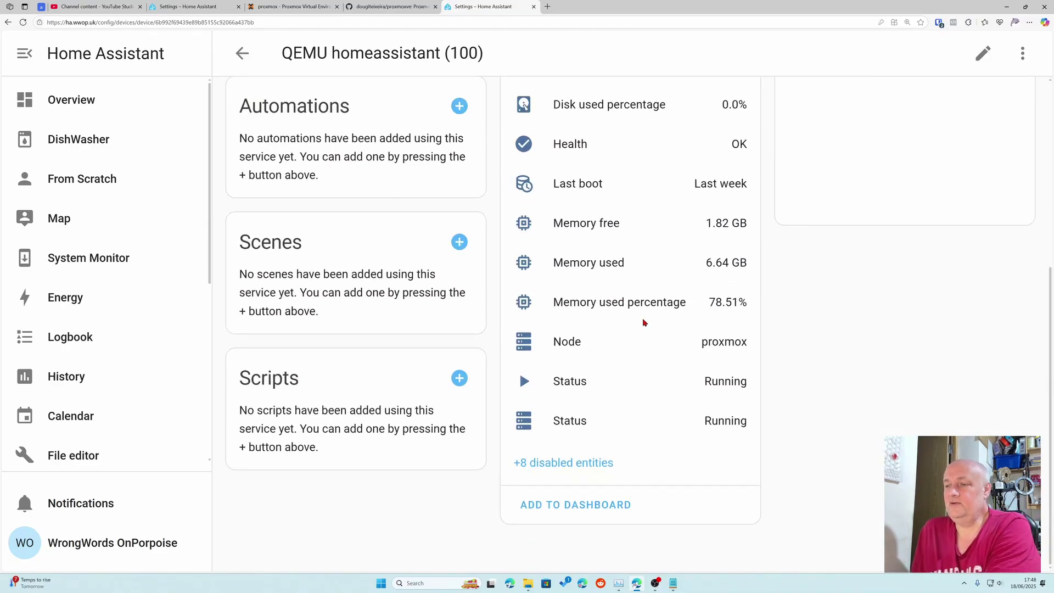
scroll(645, 323, "up", 2)
scroll(645, 323, "up", 4)
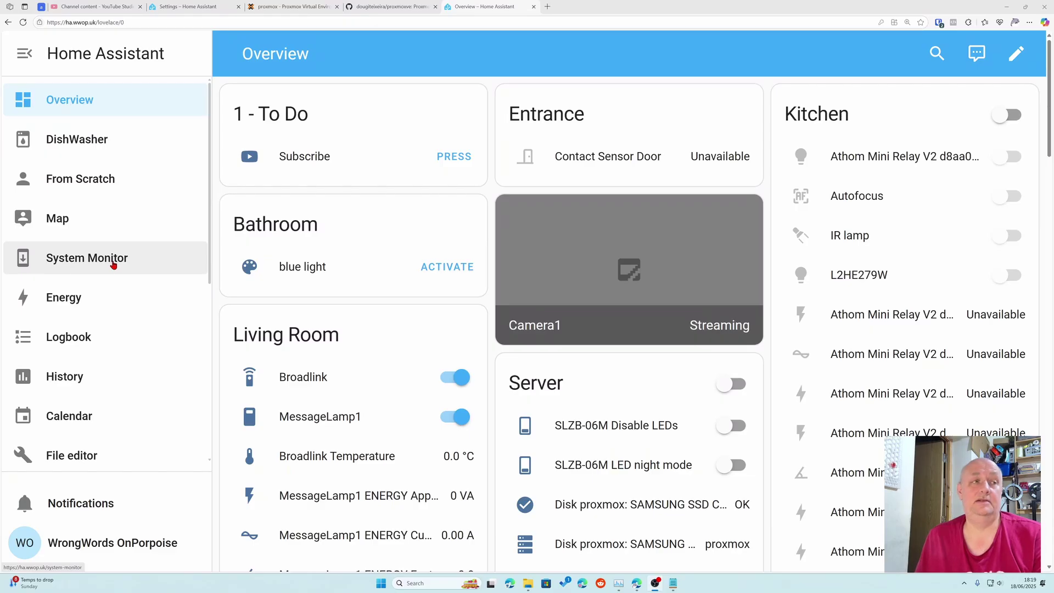
- Go to Settings > Dashboards, start a from-scratch dashboard, then close the form without creating it
scroll(113, 265, "down", 5)
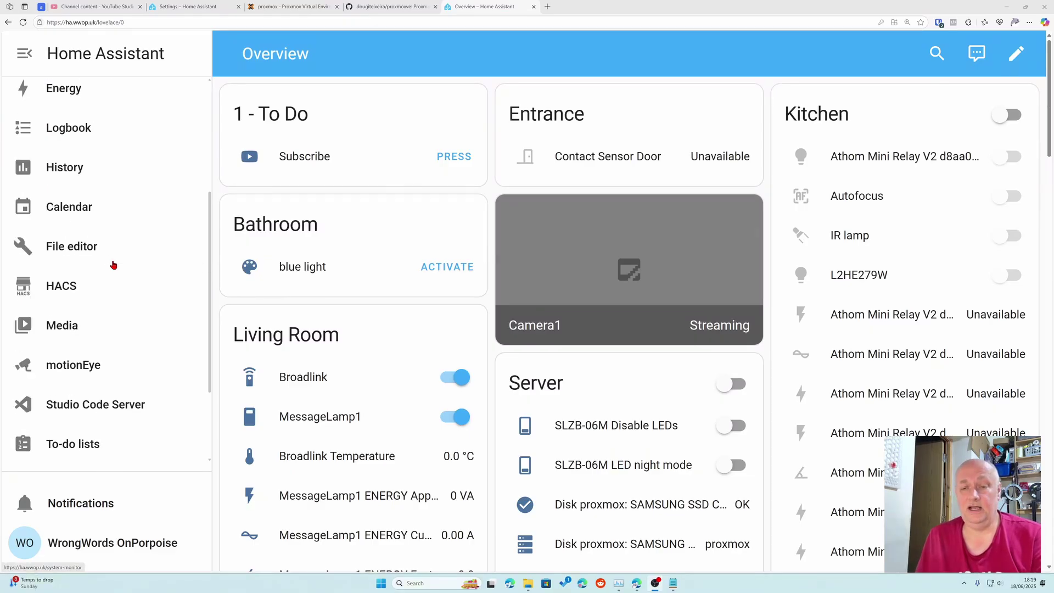
left_click(71, 448)
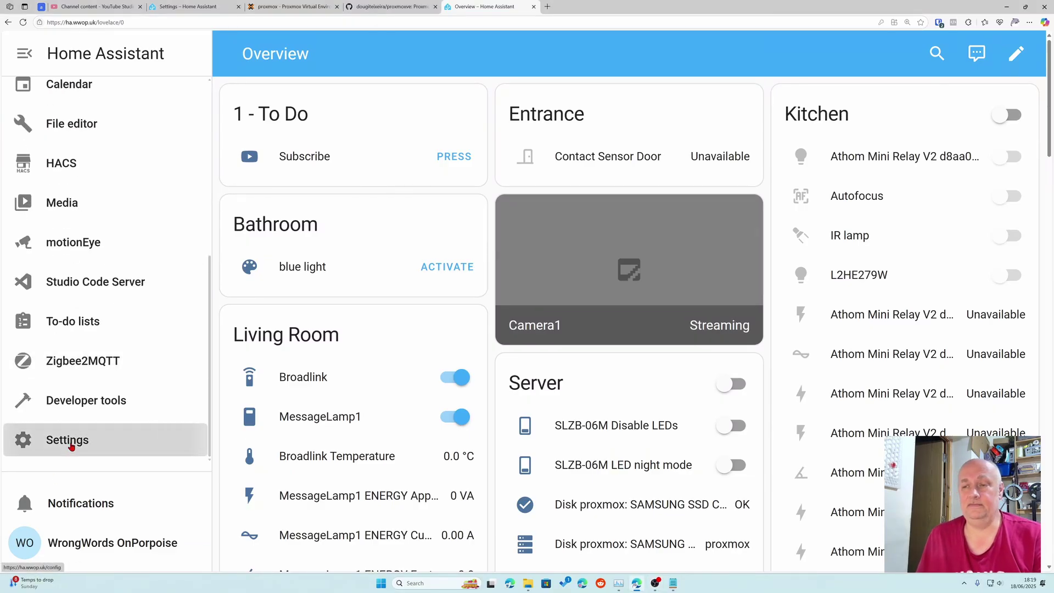
left_click(504, 420)
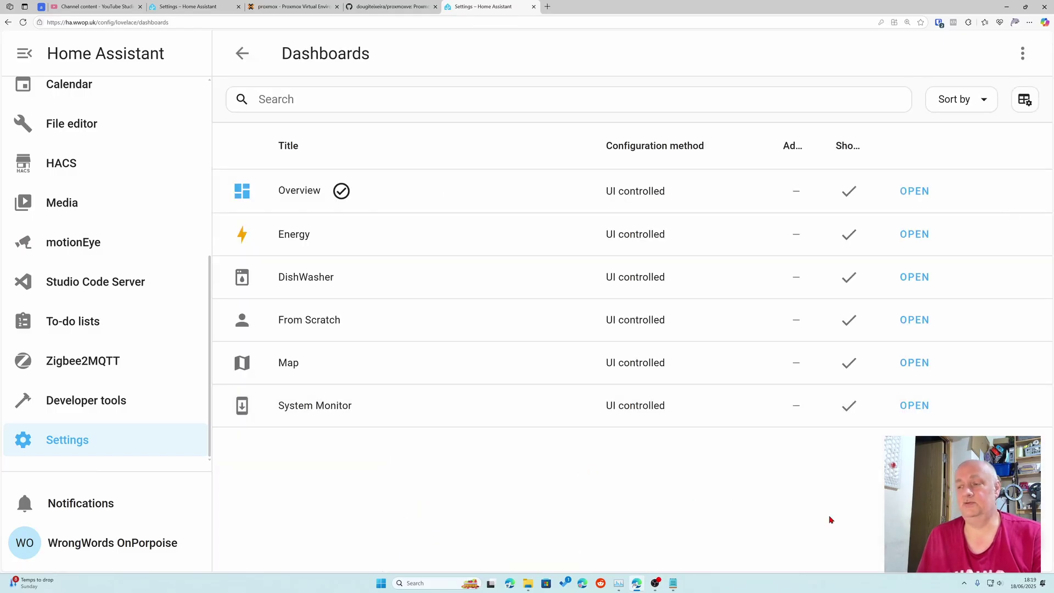
left_click(989, 549)
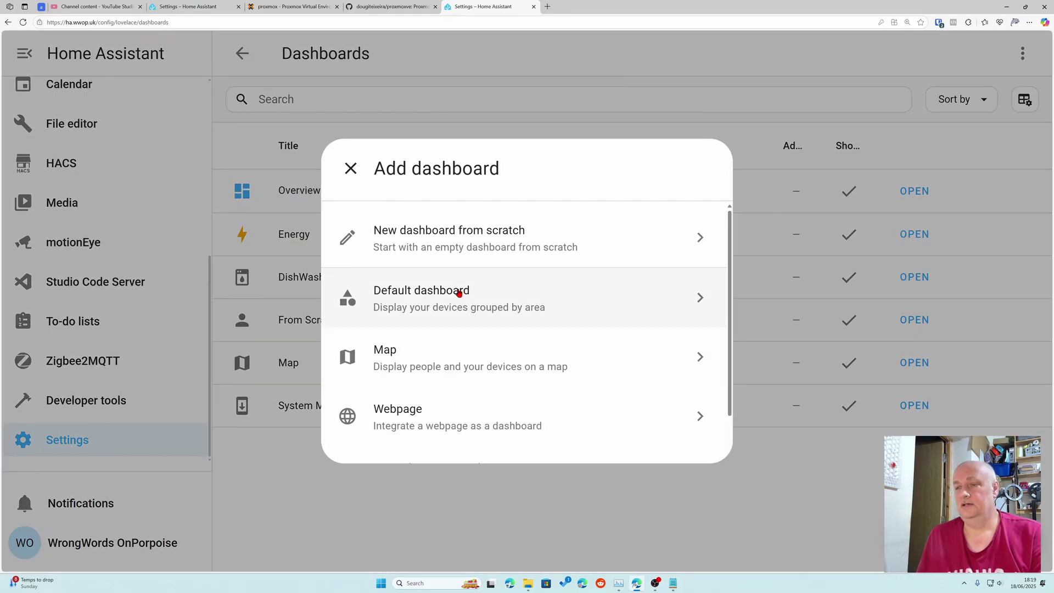
left_click(464, 241)
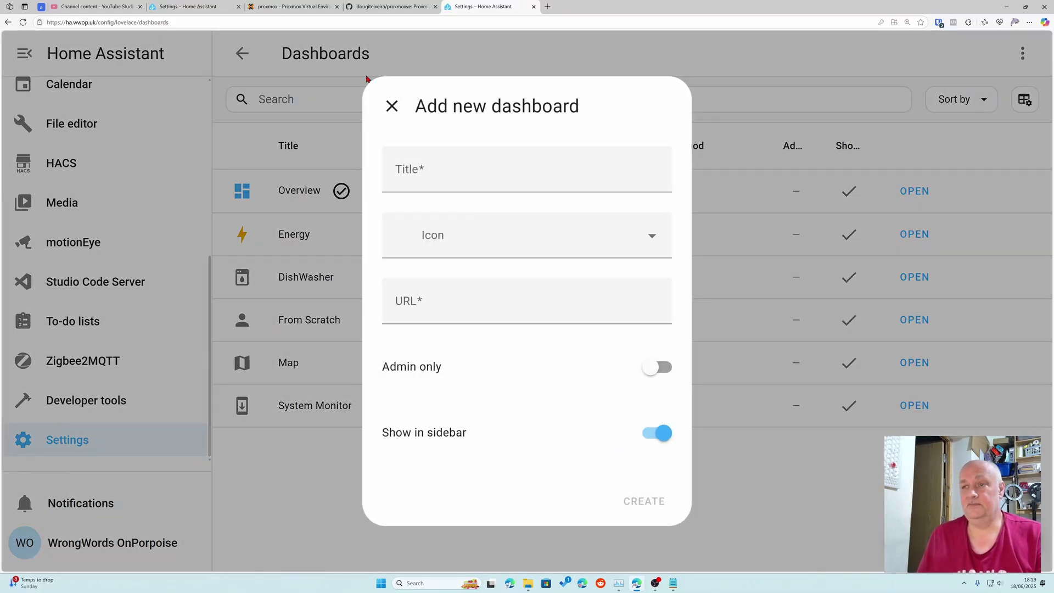
left_click(391, 105)
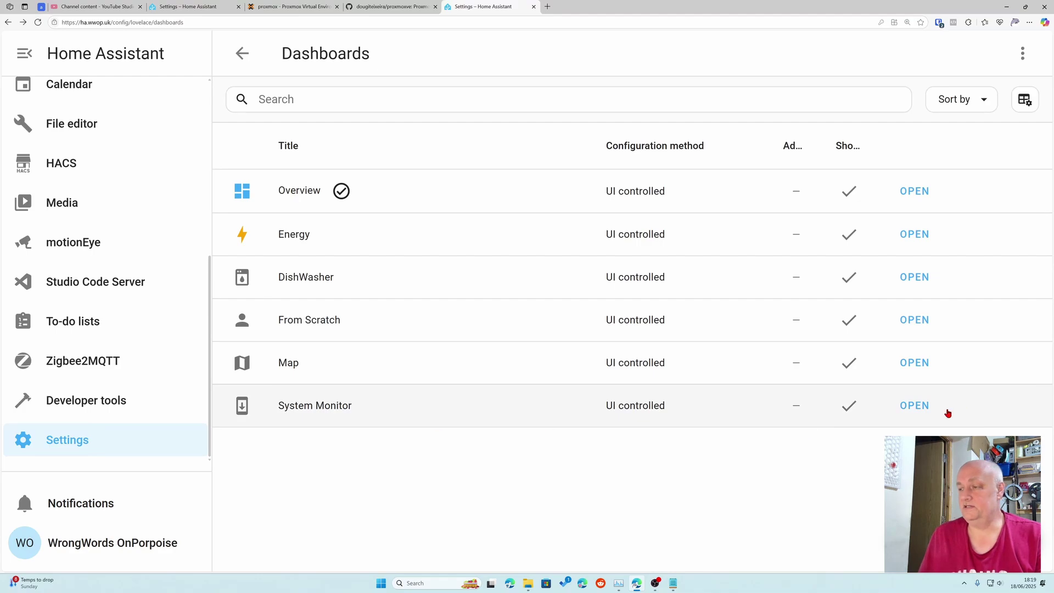
- Put the System Monitor dashboard in edit mode and add a new view titled Proxmox
left_click(921, 412)
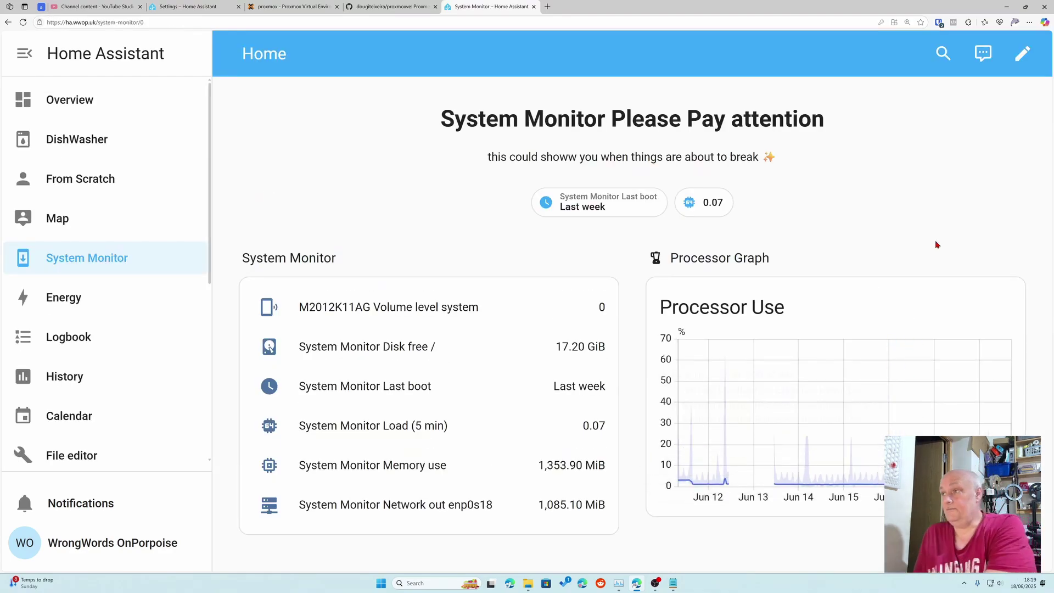
left_click(1022, 55)
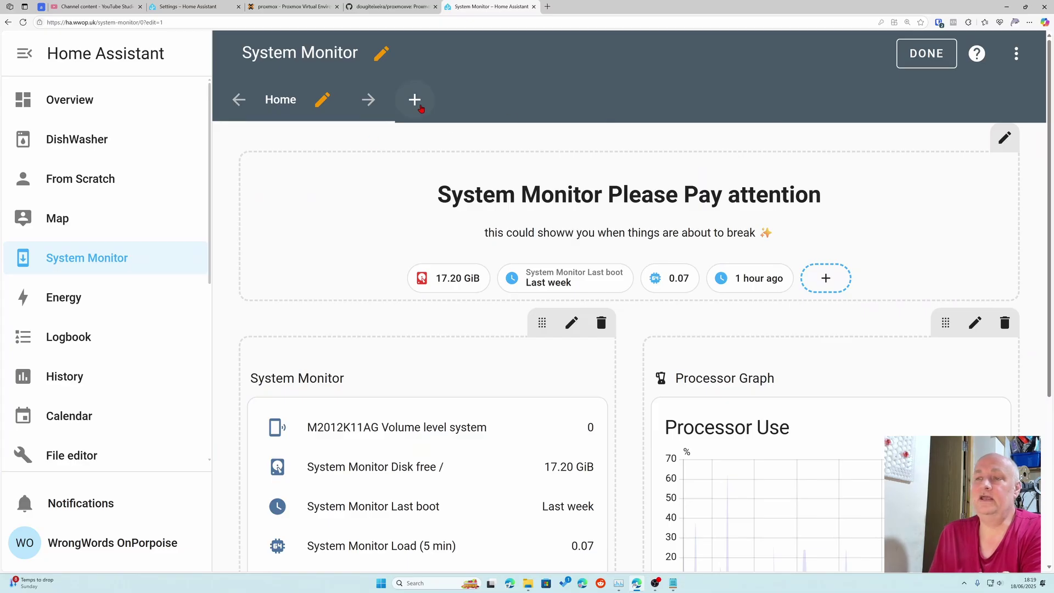
left_click(420, 108)
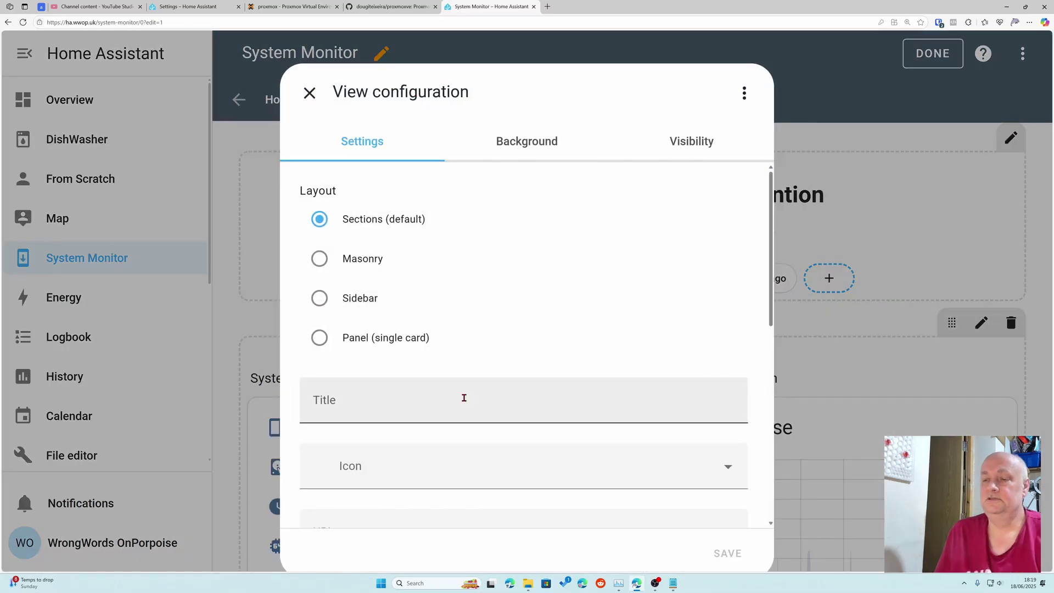
left_click(464, 398)
type("Pr")
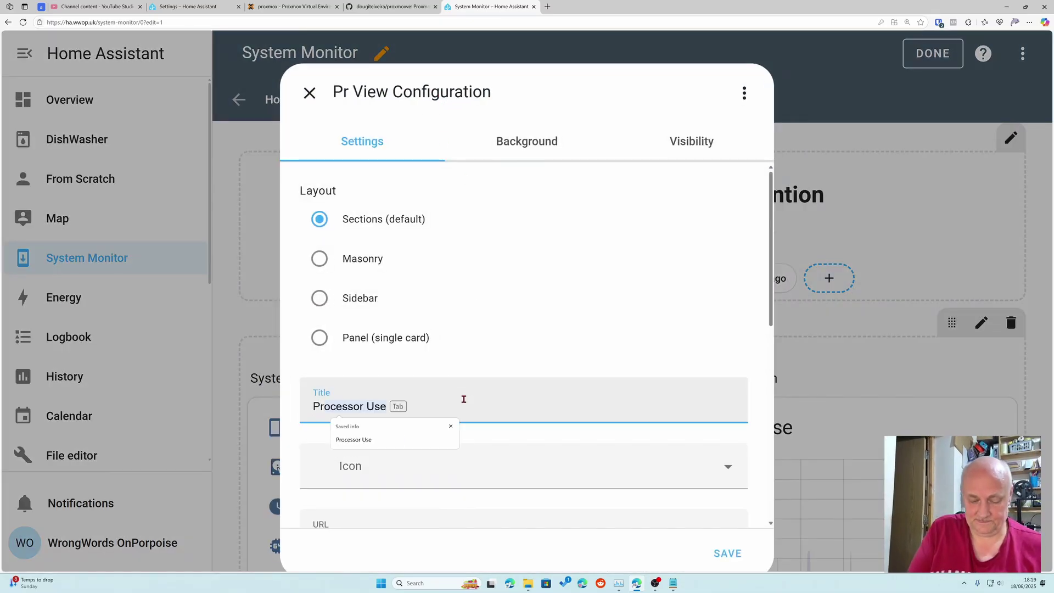
type("oxmox")
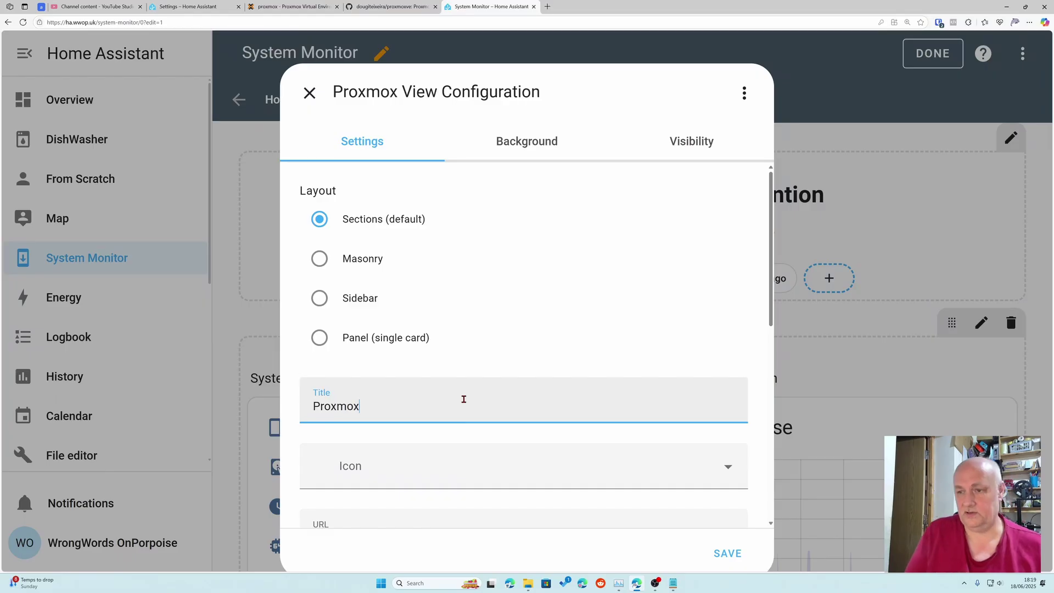
scroll(470, 384, "down", 6)
scroll(473, 384, "up", 3)
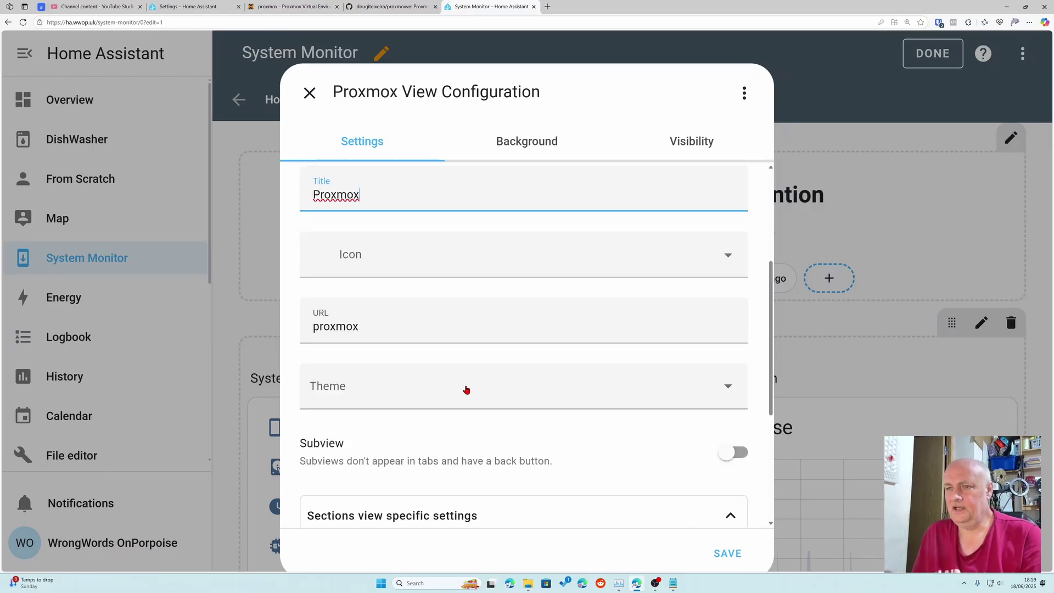
- Give the Proxmox view the mdi:virtual-reality icon and save it
left_click(568, 302)
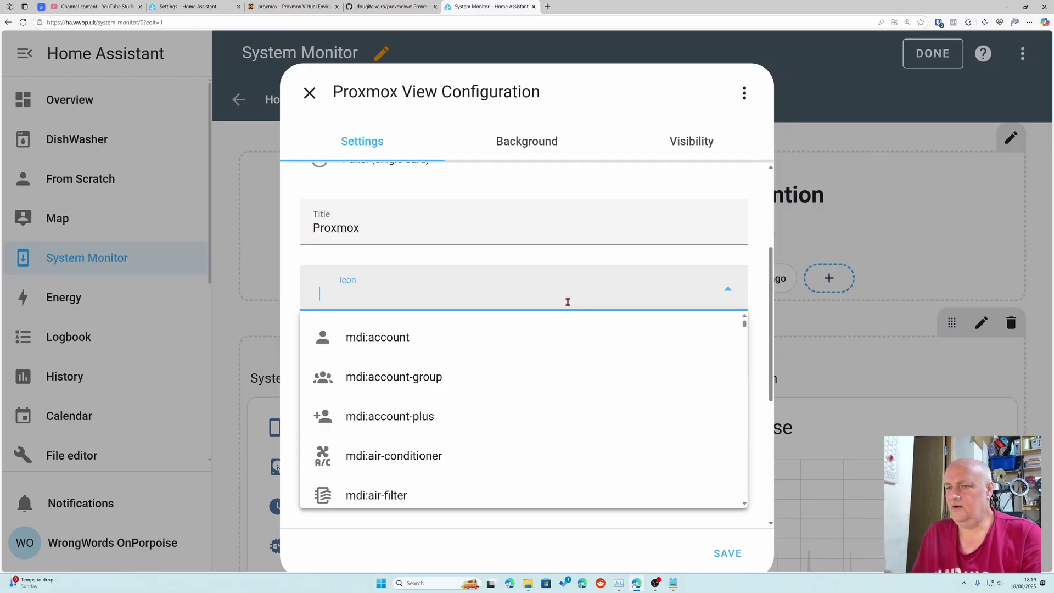
type("prox")
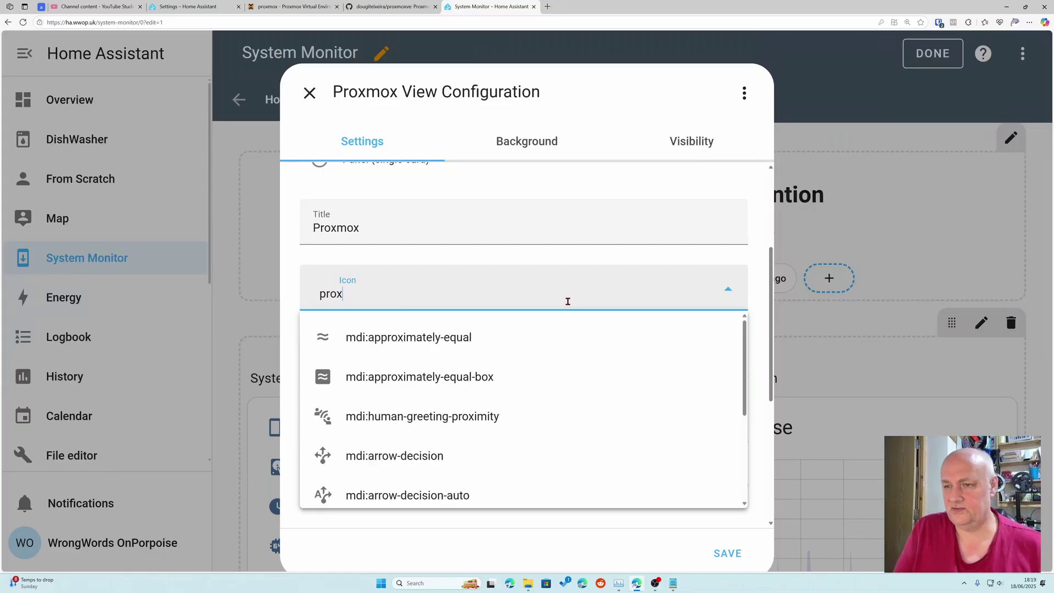
type("mox")
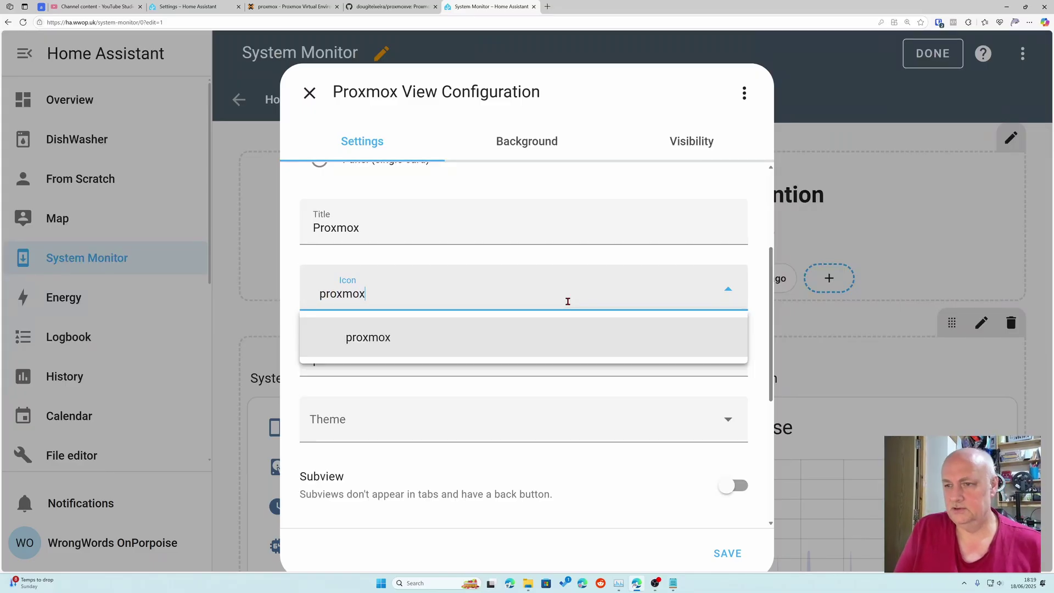
type("o")
key("BackSpace")
key("BackSpace")
key("BackSpace")
key("BackSpace")
key("BackSpace")
key("BackSpace")
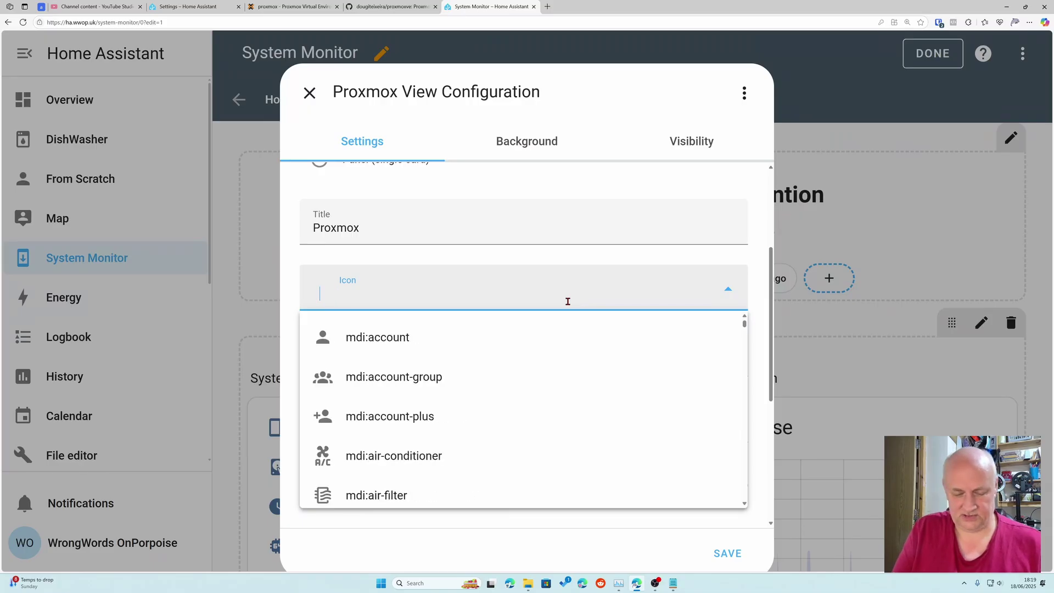
type("virt")
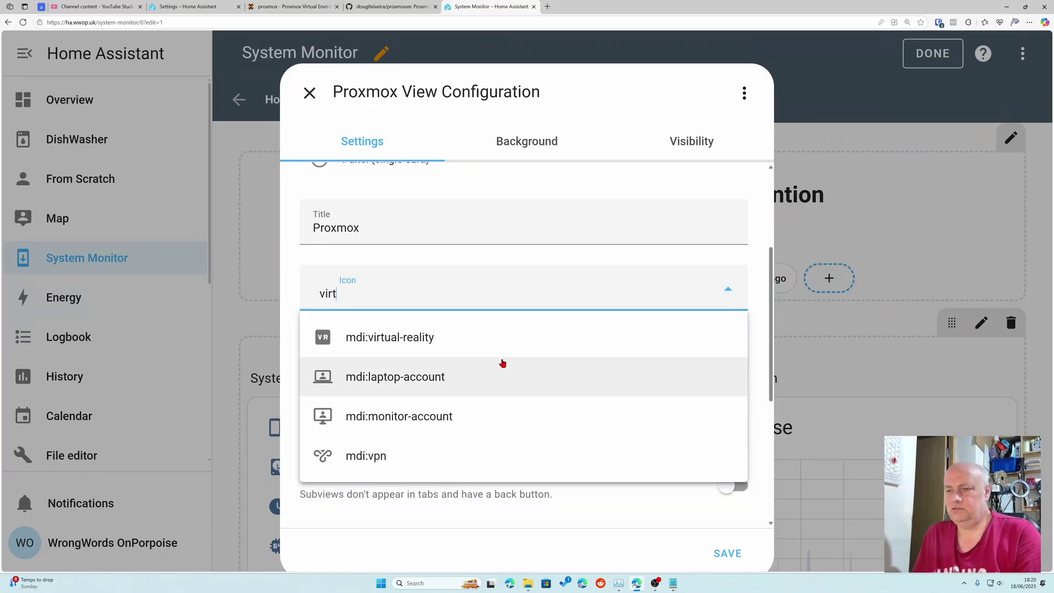
left_click(429, 339)
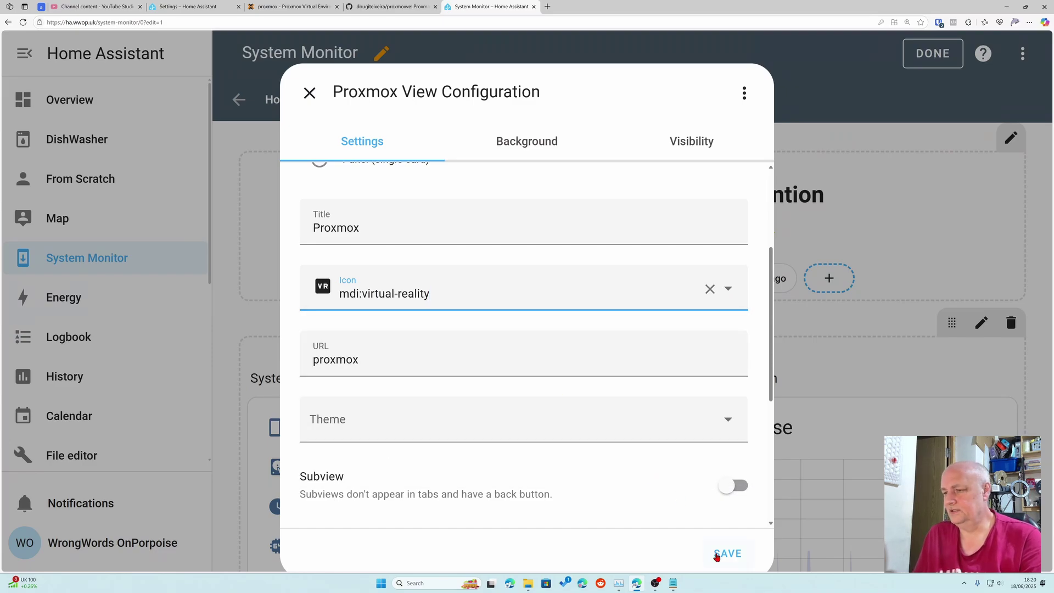
left_click(716, 555)
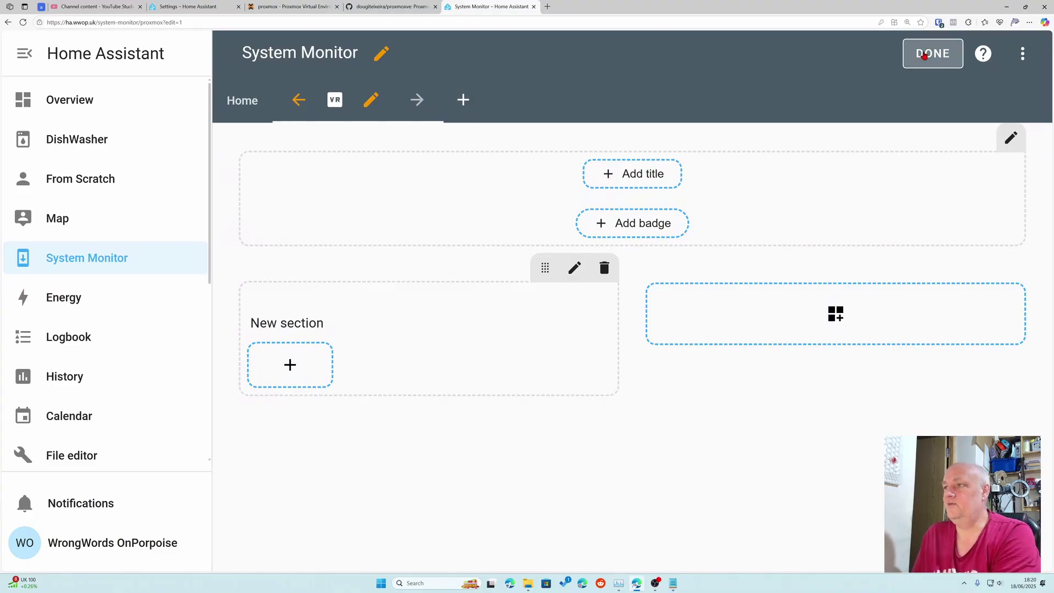
- Finish dashboard editing and open the QEMU homeassistant (100) device under Proxmox VE's devices
left_click(926, 55)
scroll(131, 341, "down", 5)
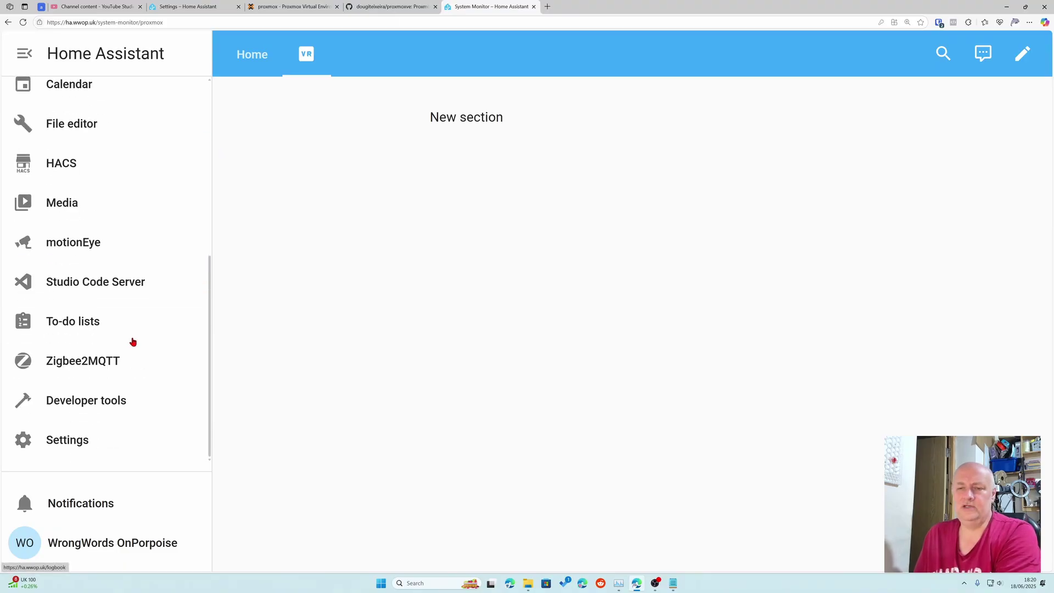
left_click(94, 448)
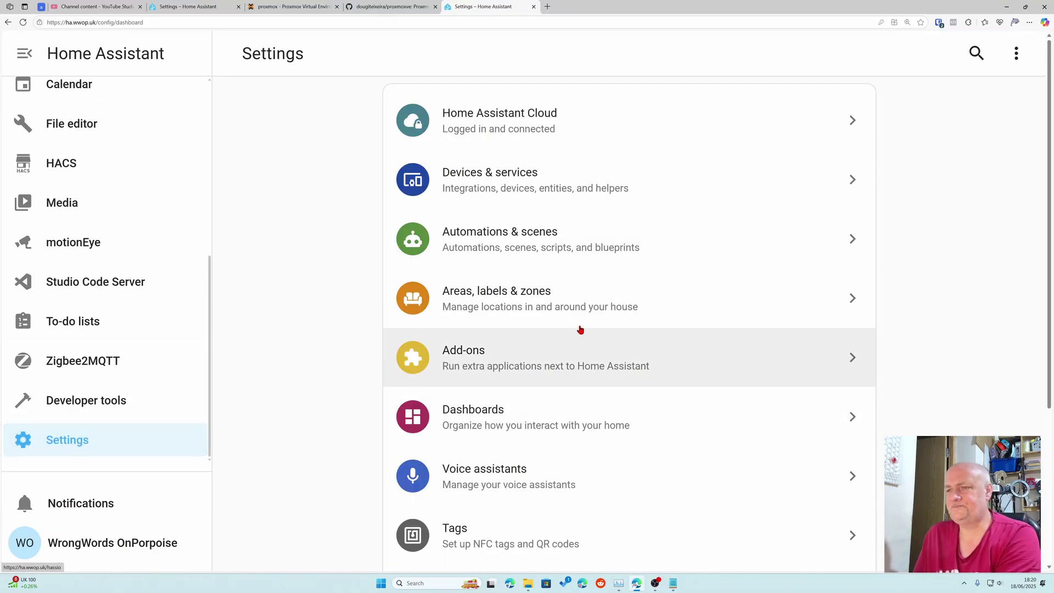
left_click(494, 176)
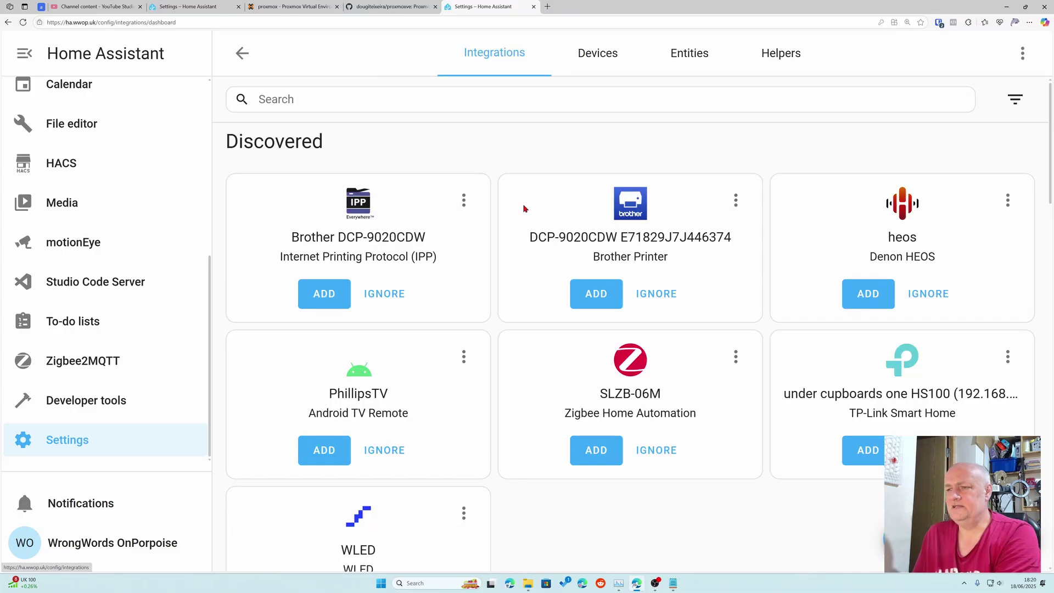
scroll(584, 291, "down", 20)
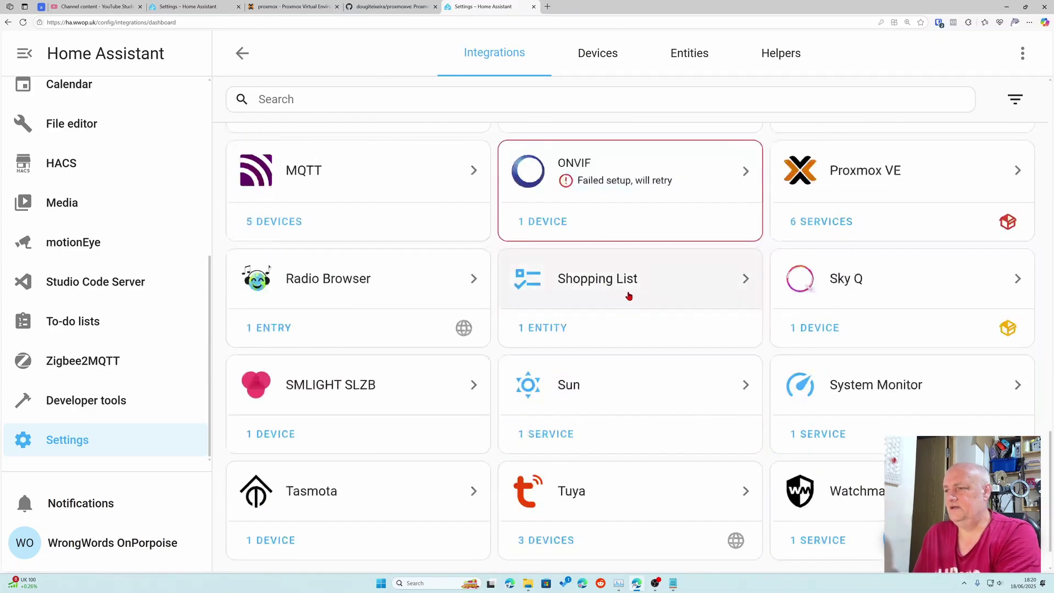
left_click(838, 225)
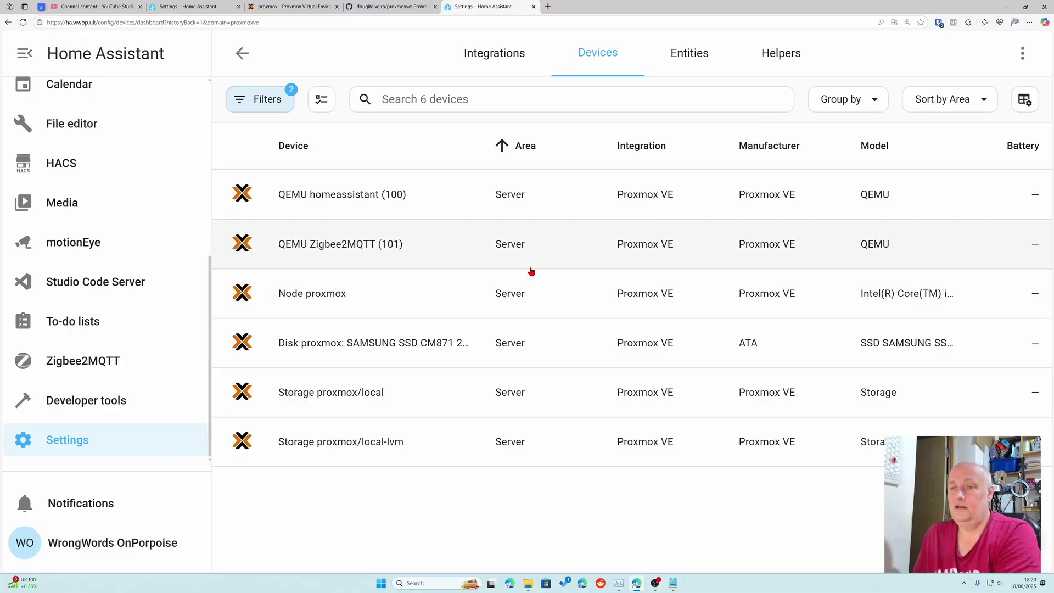
left_click(373, 205)
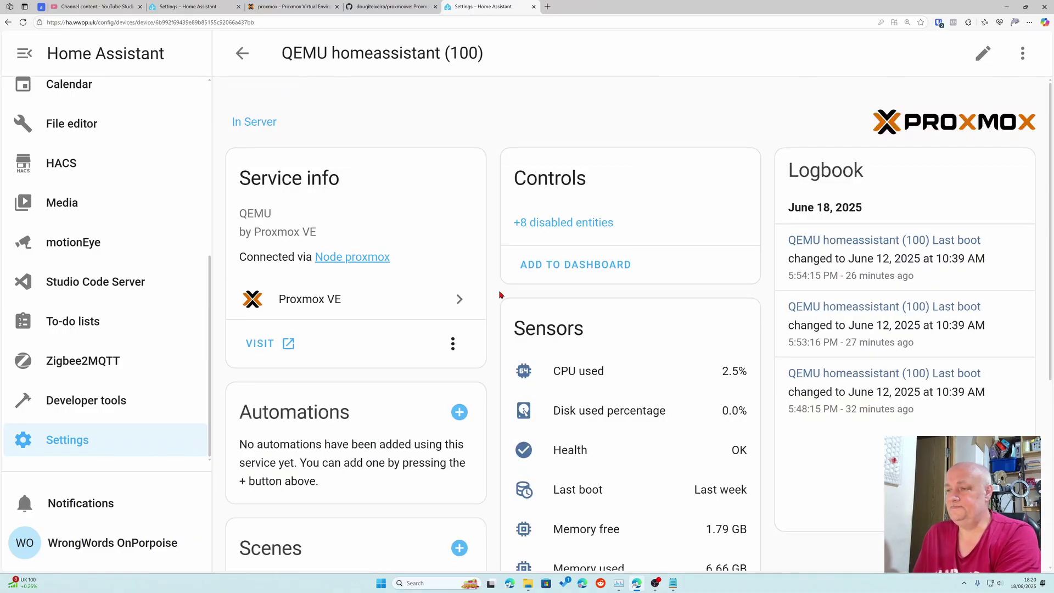
scroll(501, 295, "down", 5)
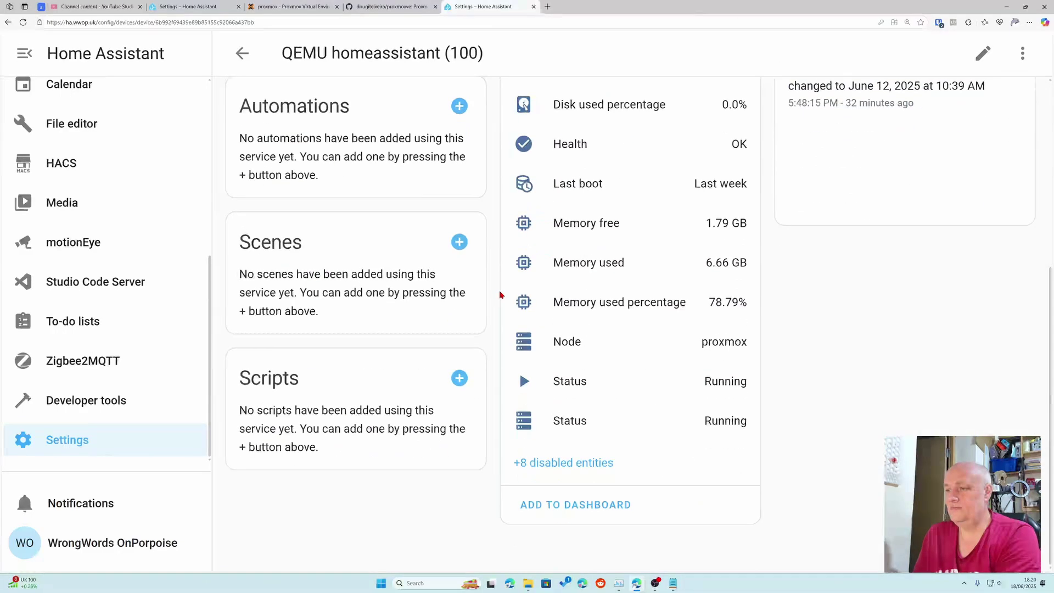
- Add the VM's suggested sensor cards to the System Monitor dashboard's Proxmox view
left_click(588, 511)
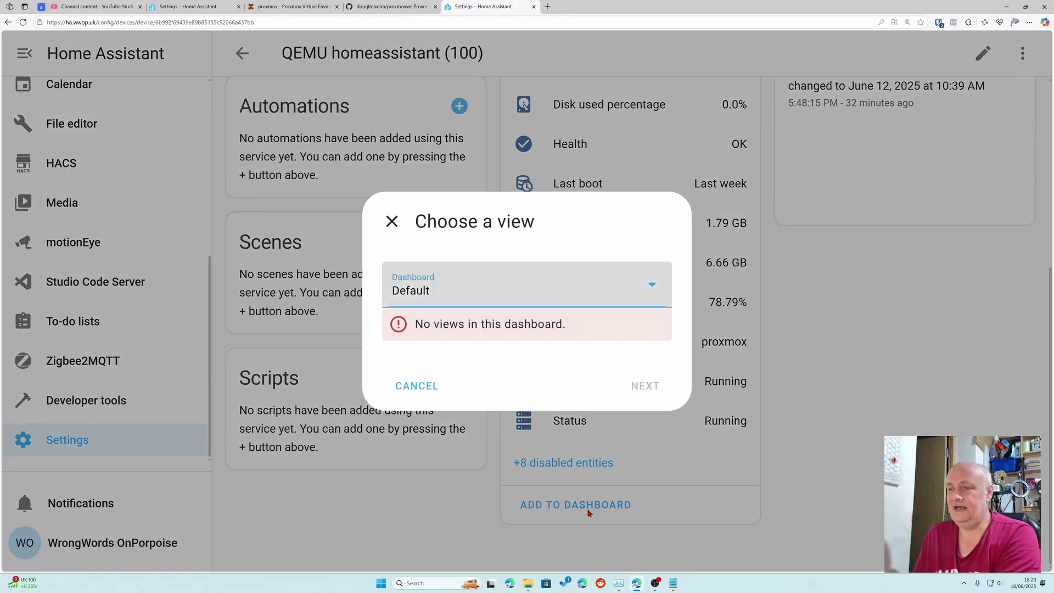
left_click(652, 293)
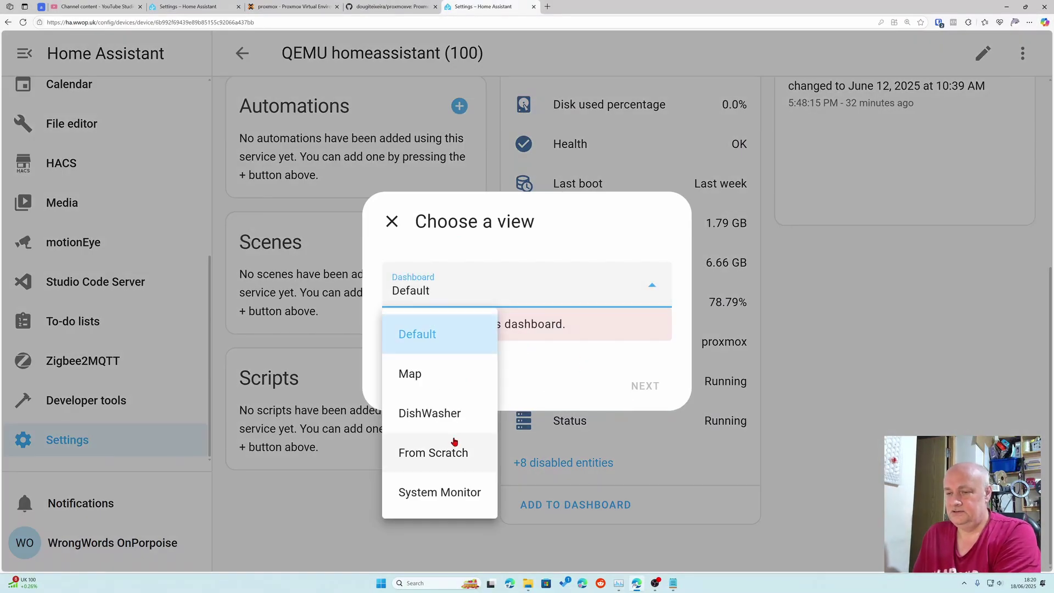
left_click(455, 484)
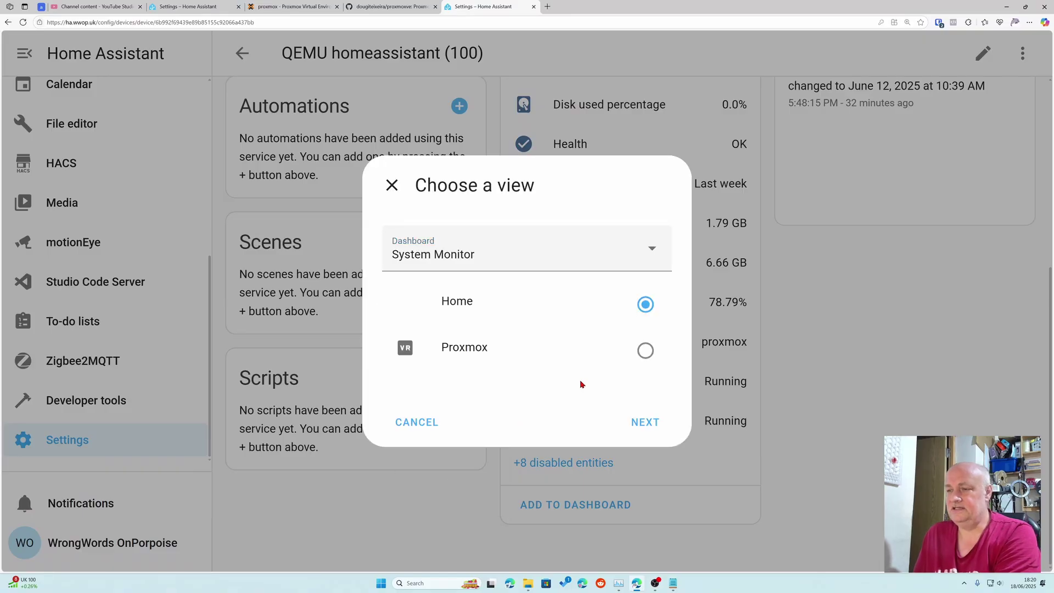
left_click(648, 353)
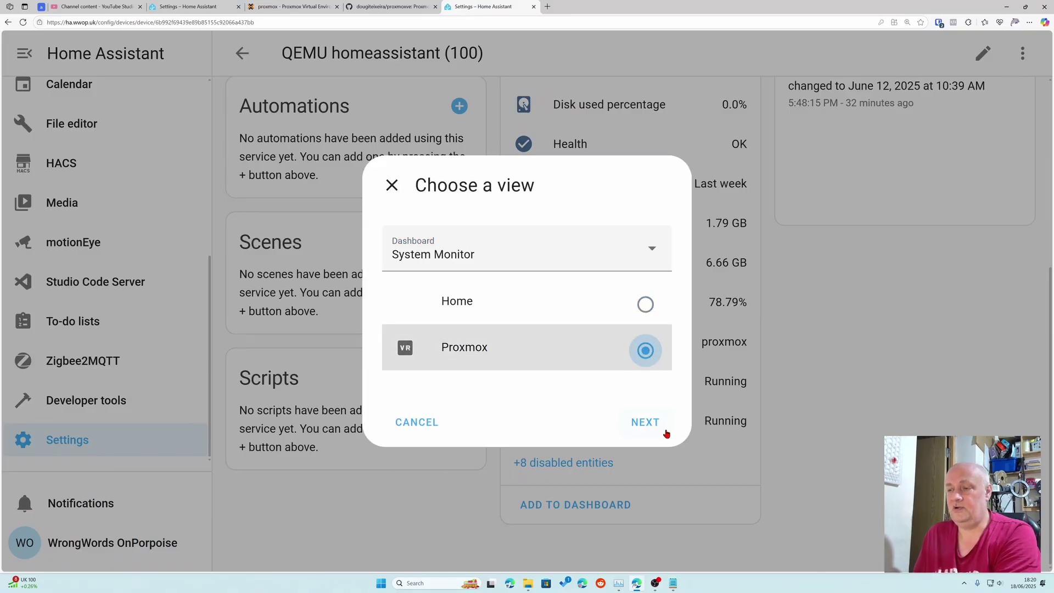
left_click(646, 423)
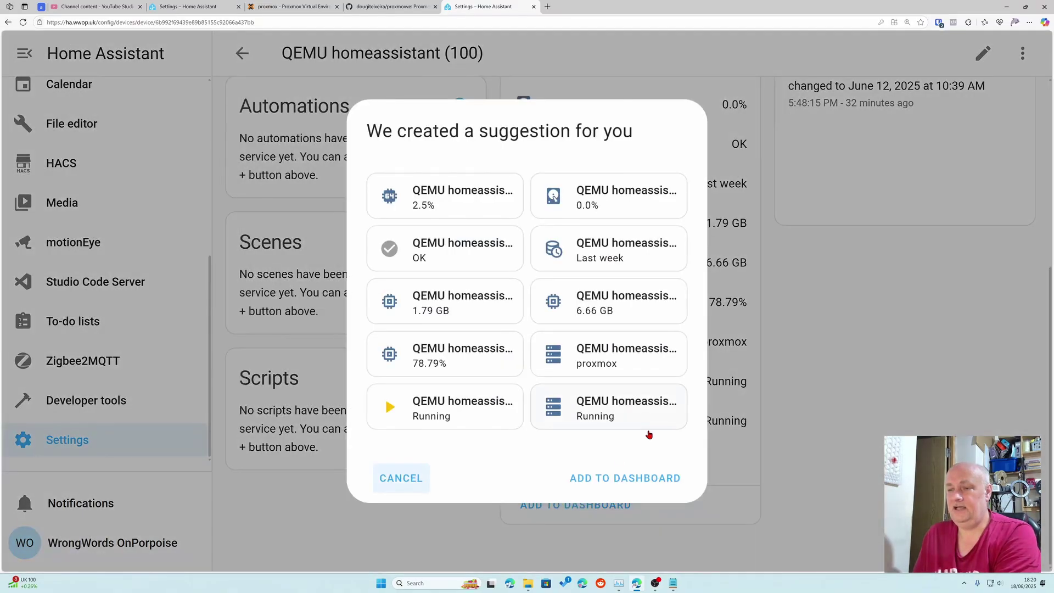
left_click(614, 487)
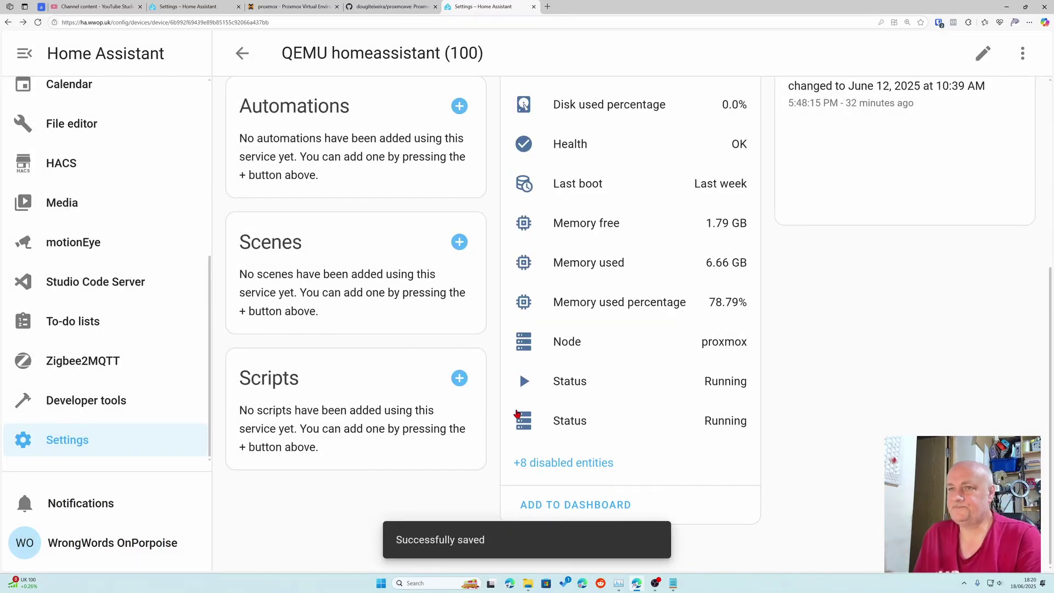
- Go back to the Proxmox device list and open the Node proxmox device page
left_click(243, 53)
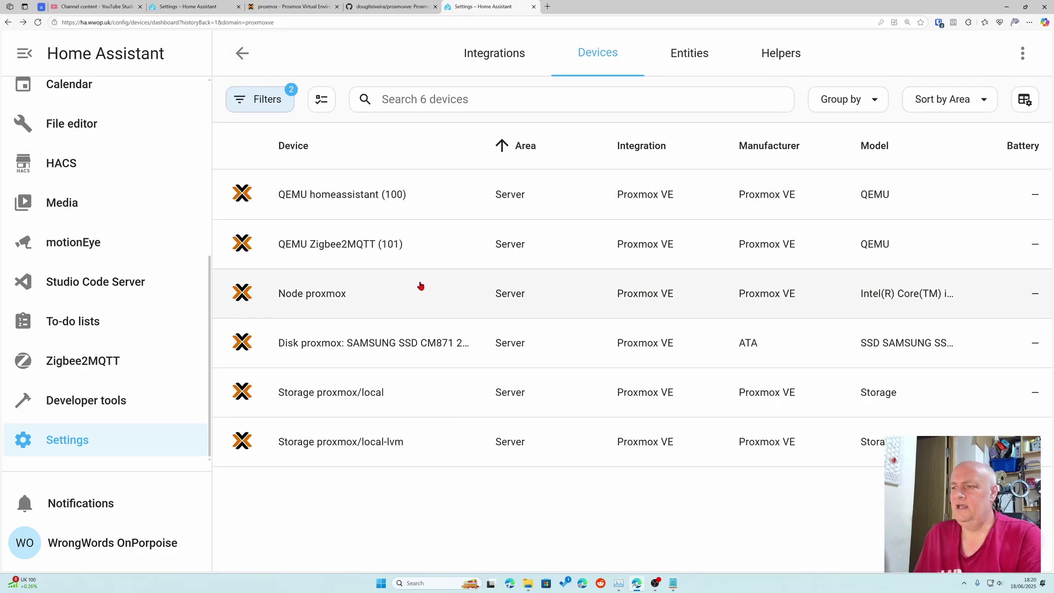
left_click(335, 299)
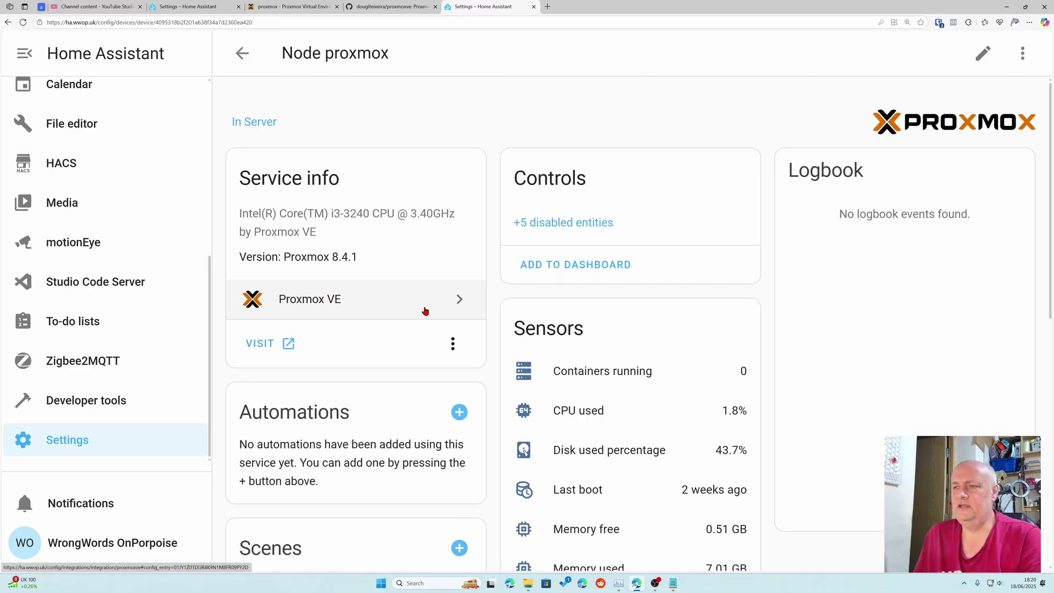
scroll(570, 353, "down", 3)
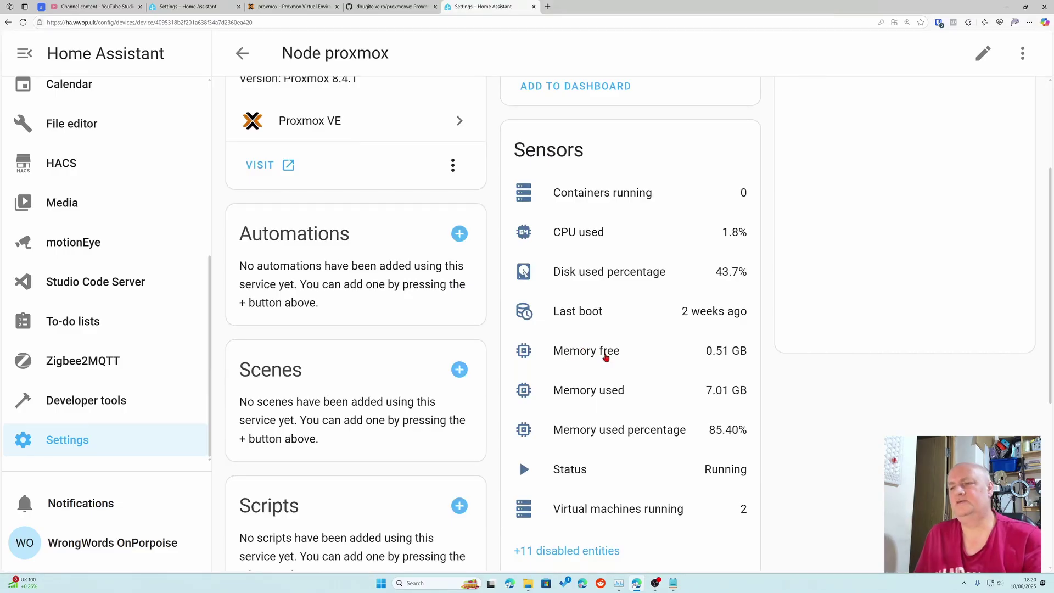
scroll(609, 363, "down", 3)
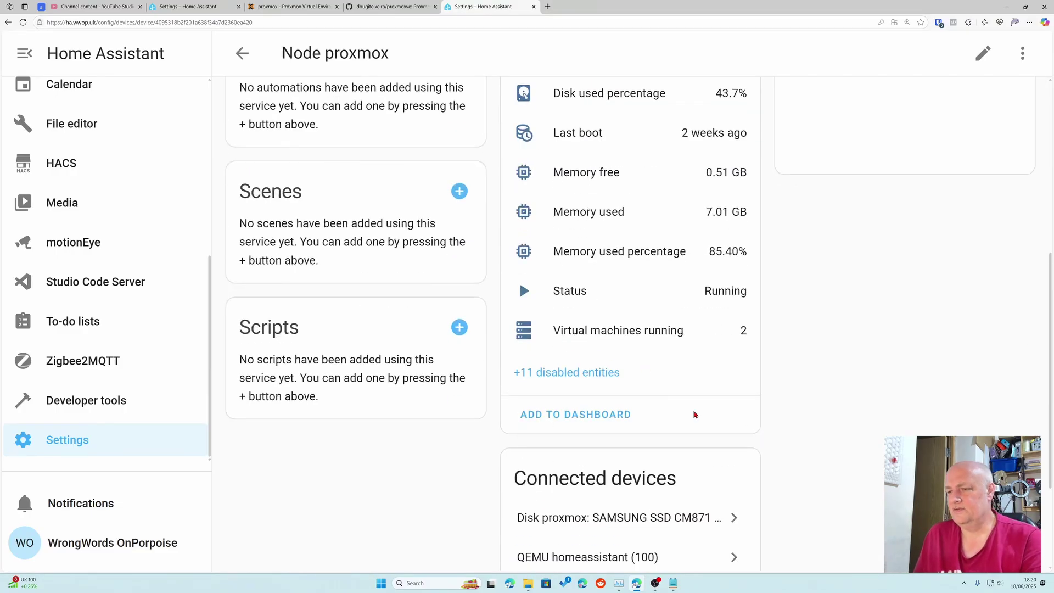
- Add the Node proxmox sensor cards to the System Monitor dashboard's Proxmox view
left_click(613, 415)
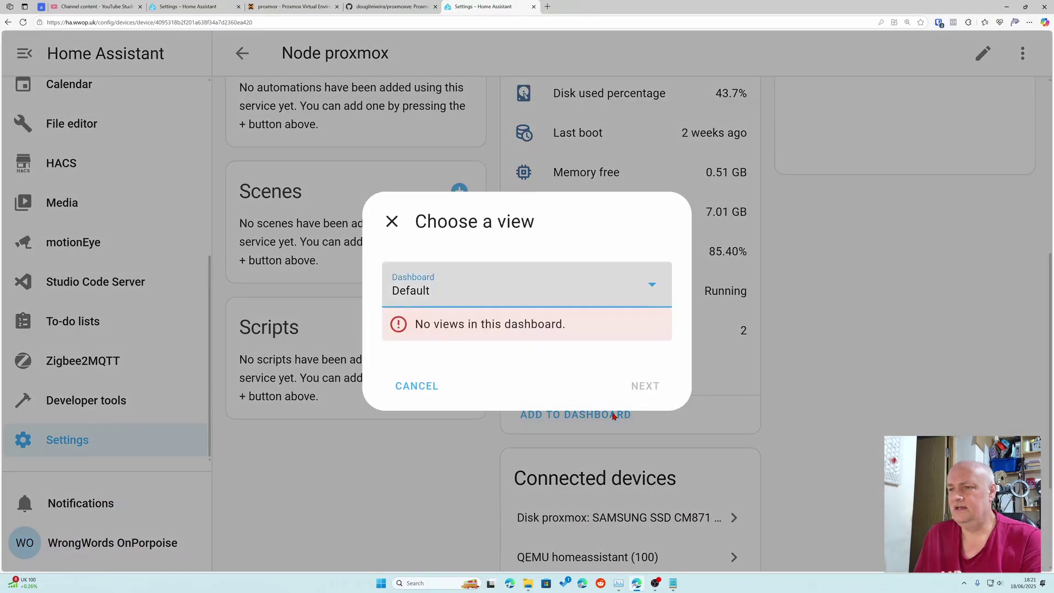
left_click(654, 287)
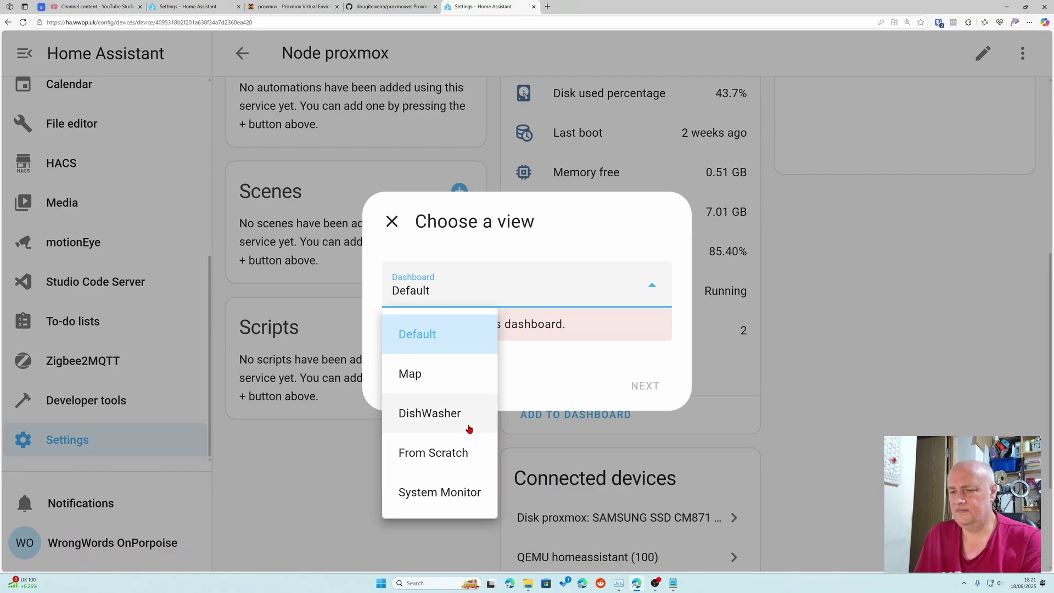
left_click(445, 492)
left_click(646, 353)
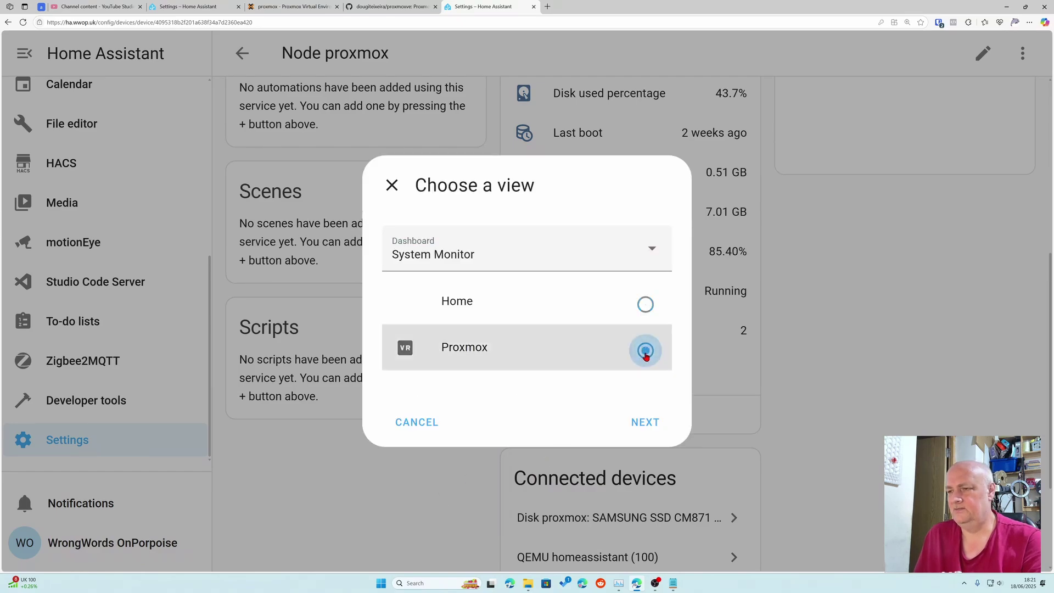
left_click(642, 424)
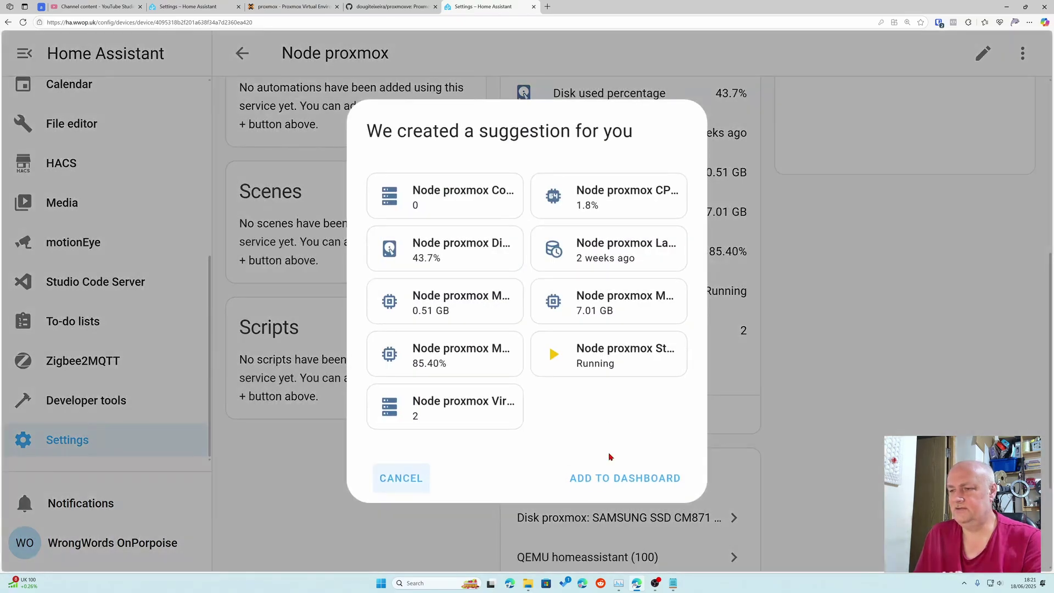
left_click(619, 485)
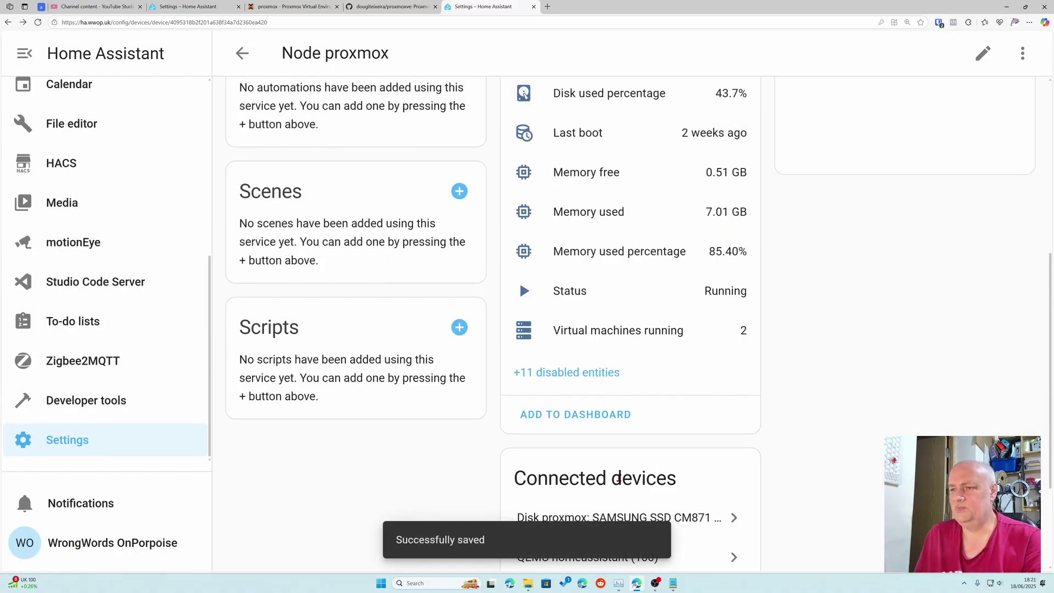
scroll(619, 479, "up", 6)
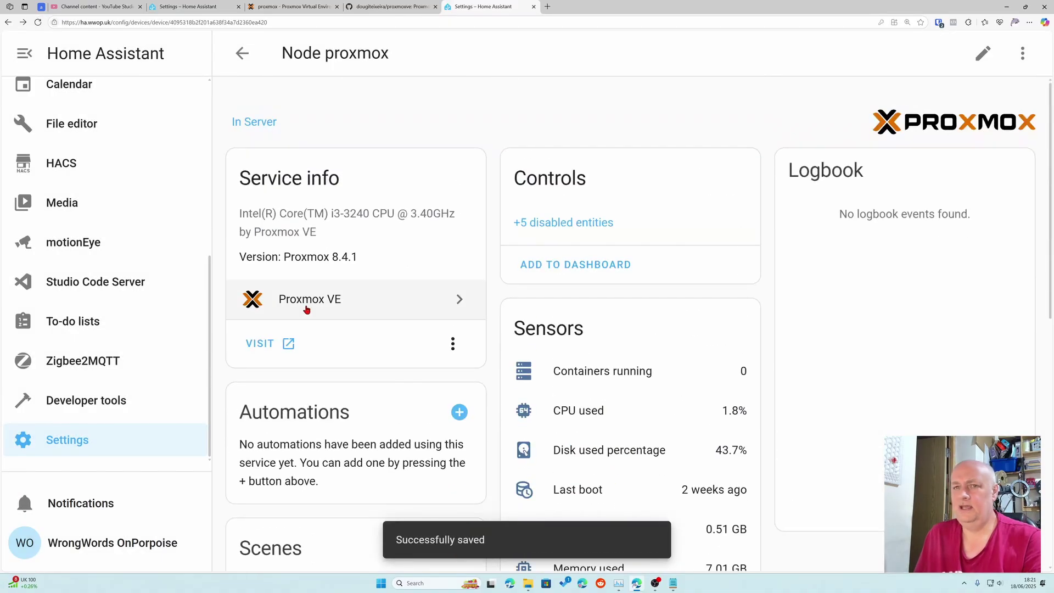
scroll(165, 278, "up", 6)
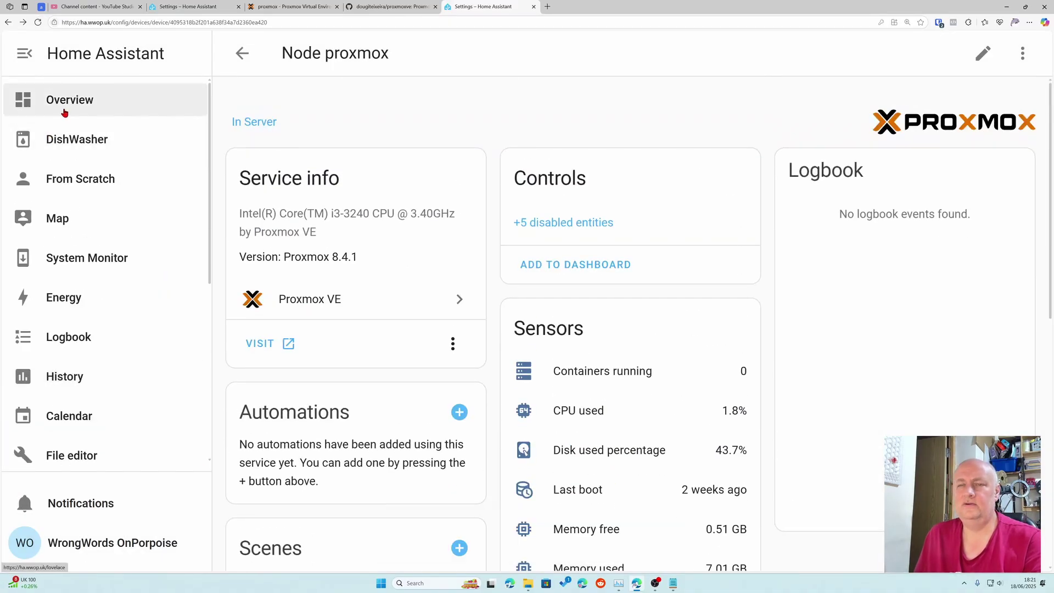
- Go from Overview to the System Monitor dashboard and switch to its Proxmox view
left_click(64, 109)
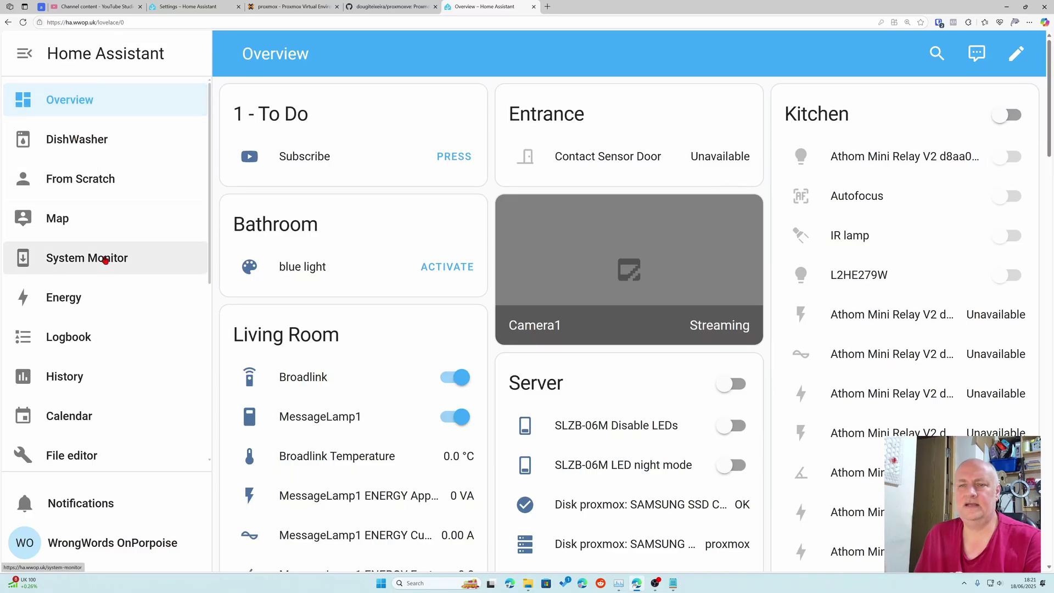
left_click(104, 258)
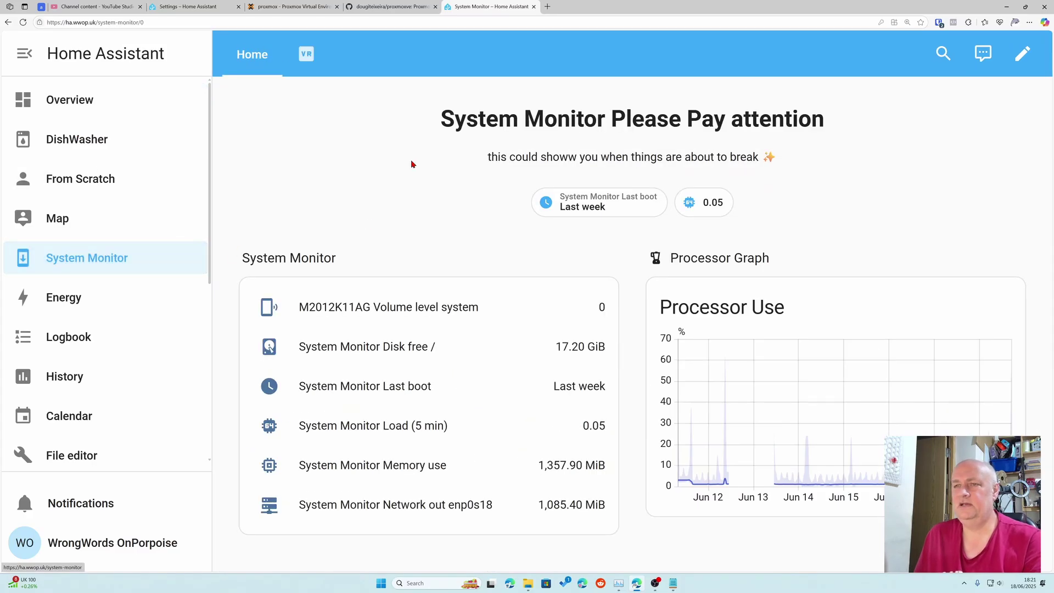
left_click(306, 55)
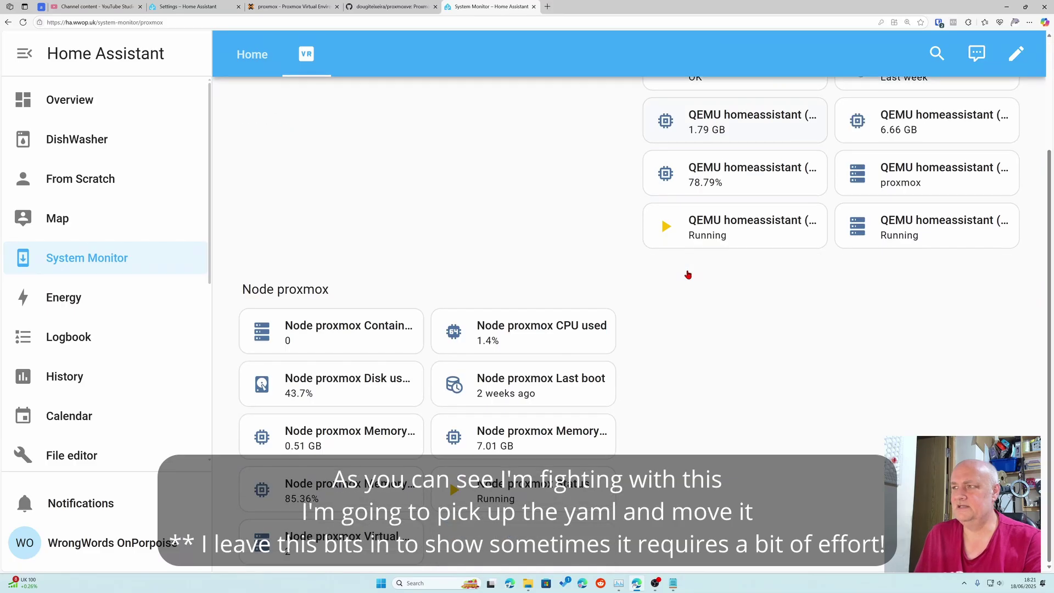
- Enter edit mode, drag the Node proxmox section higher, and inspect its settings and visibility
left_click(1015, 54)
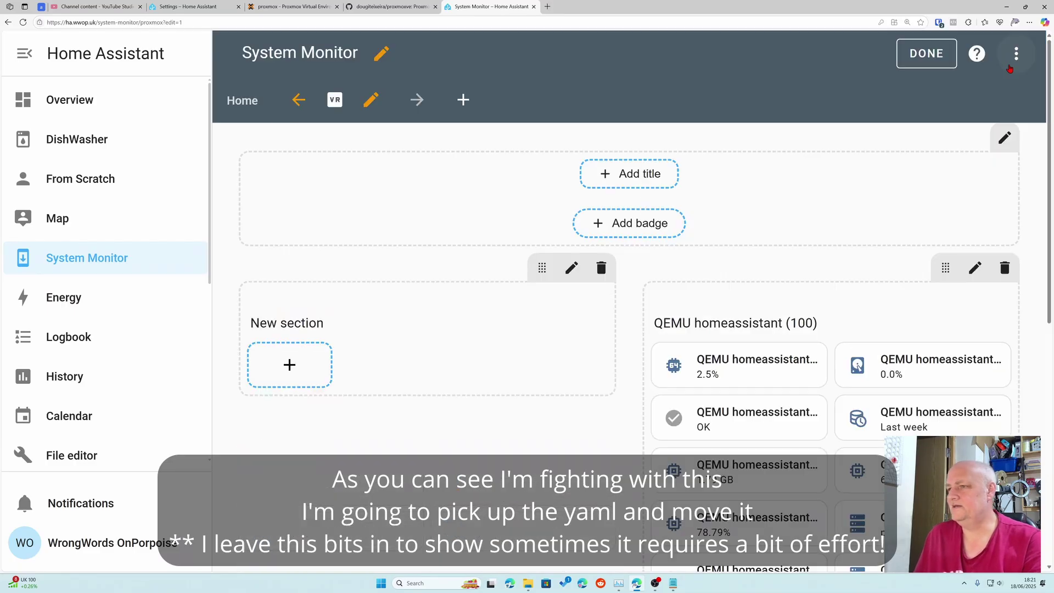
scroll(785, 267, "down", 8)
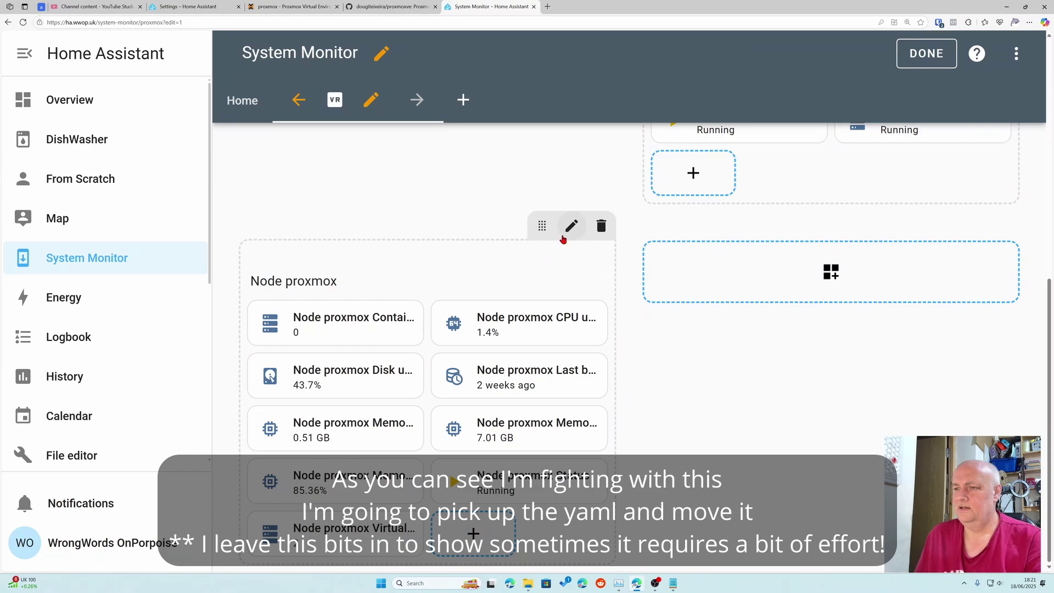
left_click_drag(542, 226, 546, 65)
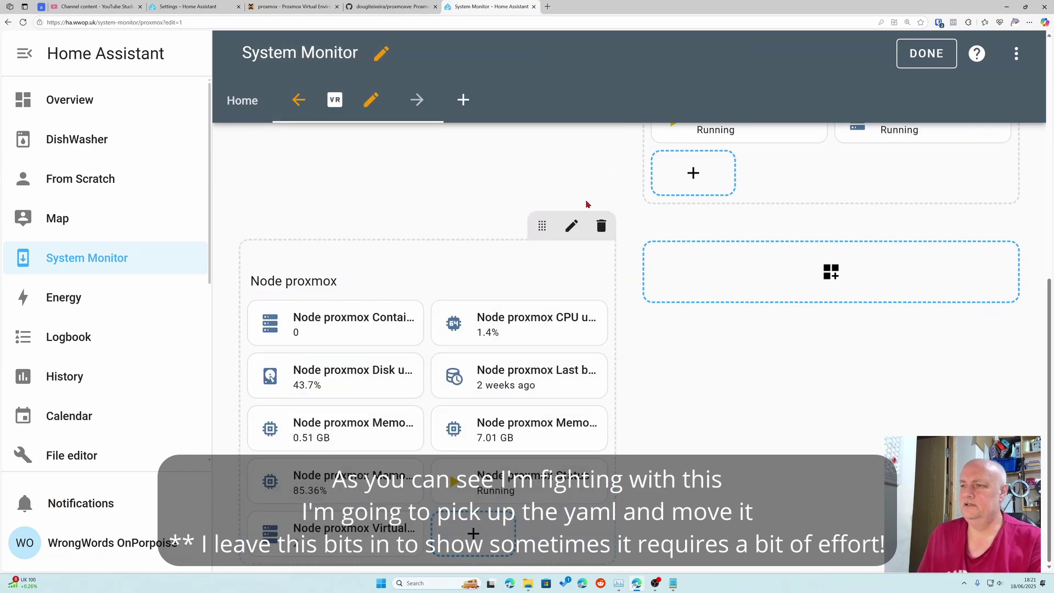
left_click(572, 226)
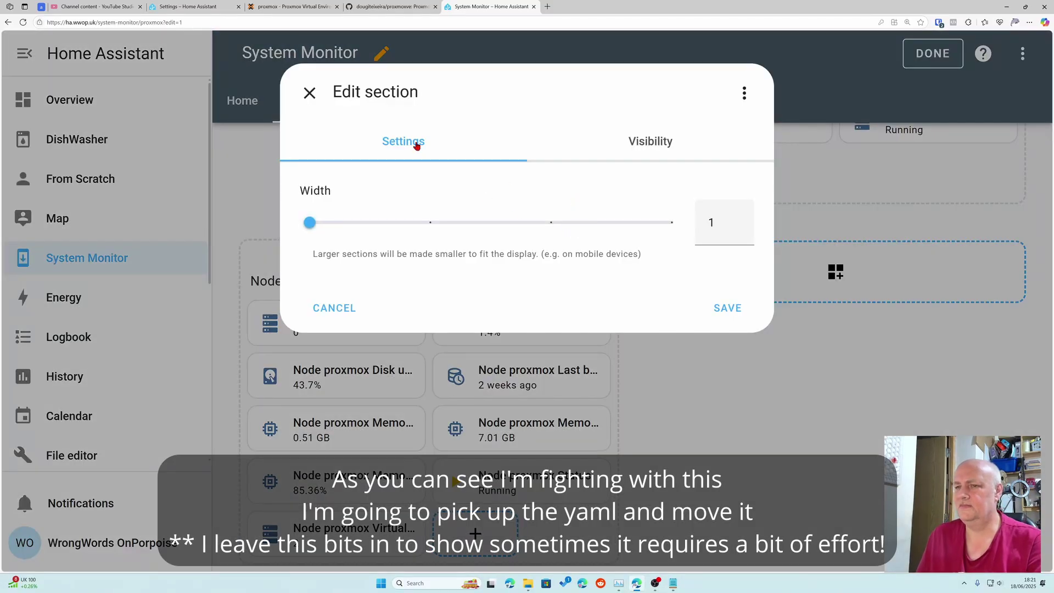
left_click(320, 97)
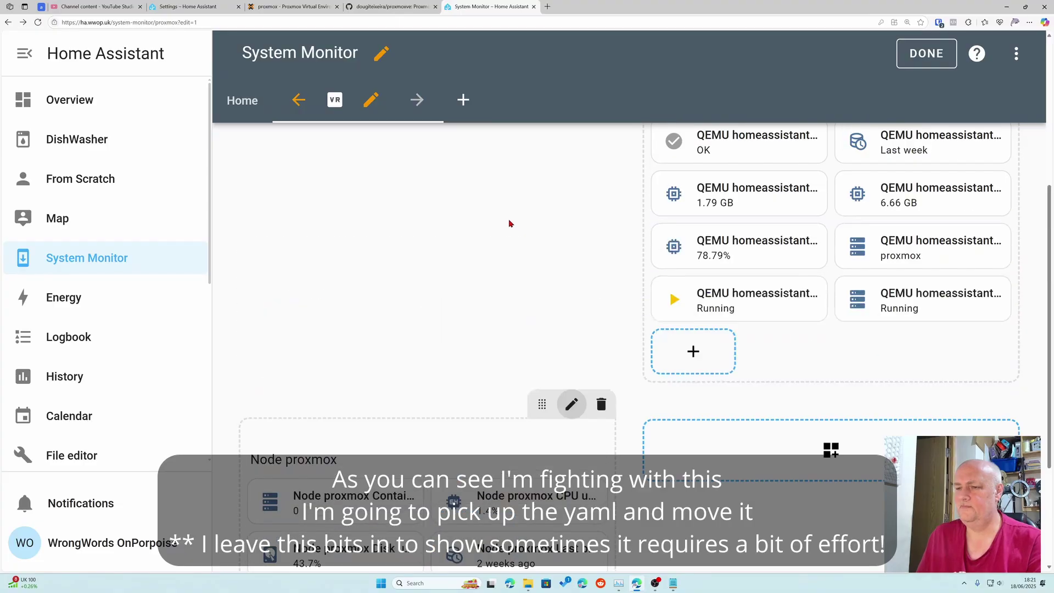
left_click(572, 227)
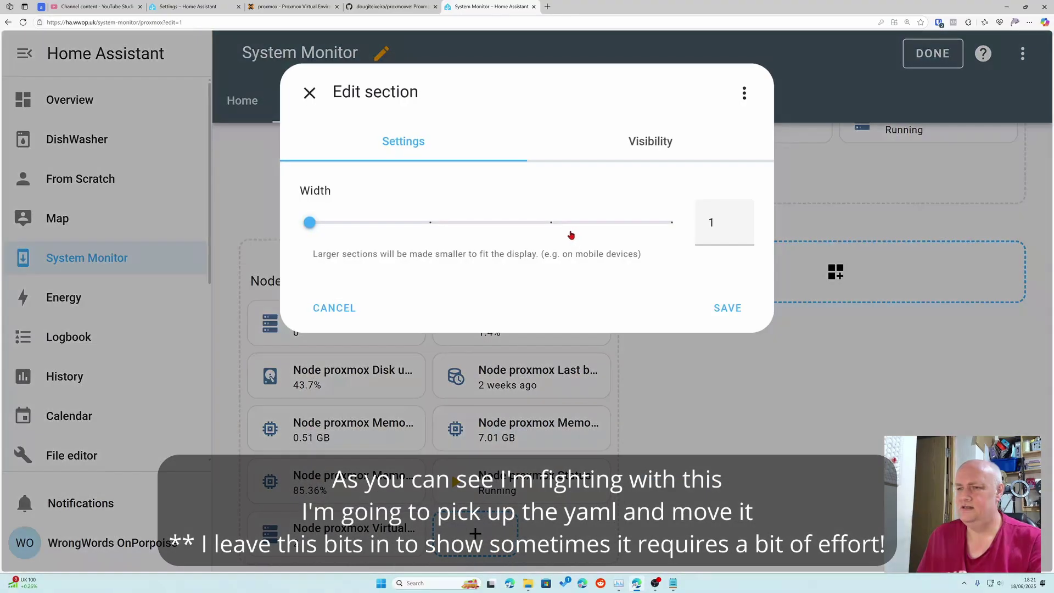
left_click(659, 148)
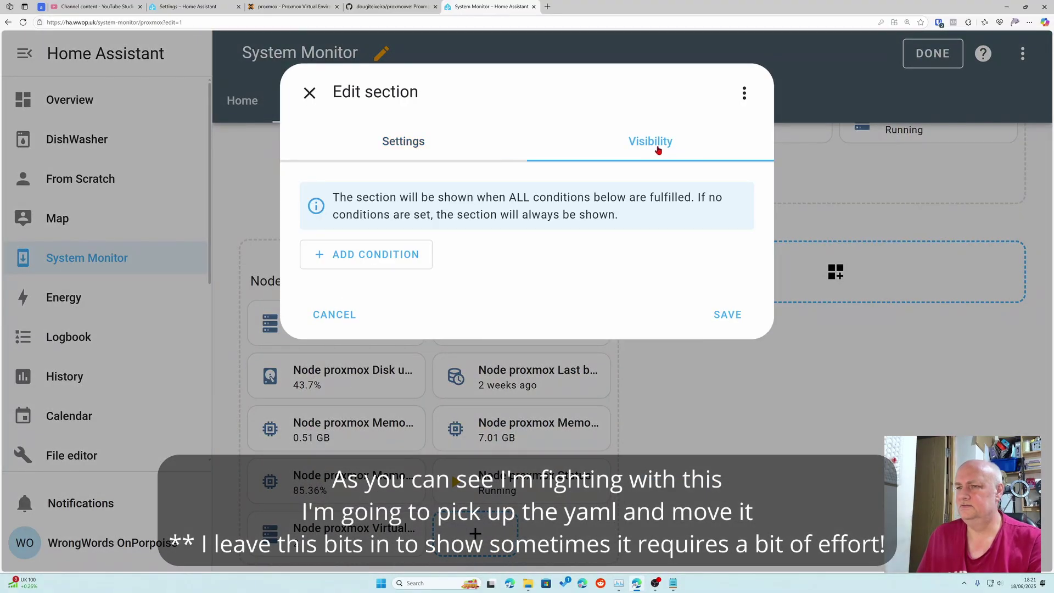
left_click(324, 99)
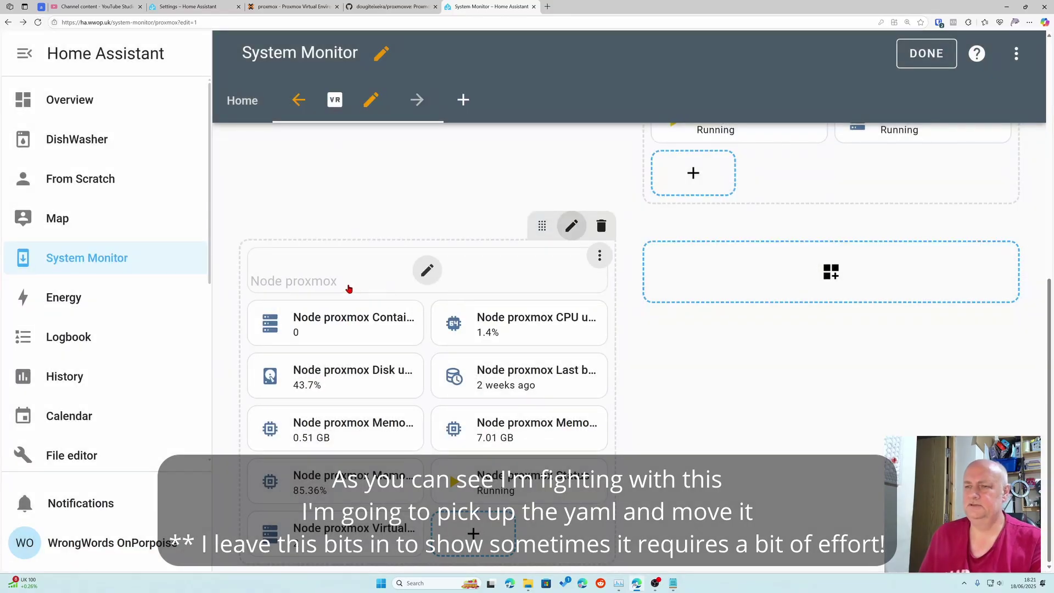
- Look through the Node proxmox heading card's options, then reopen the section's settings
left_click(599, 257)
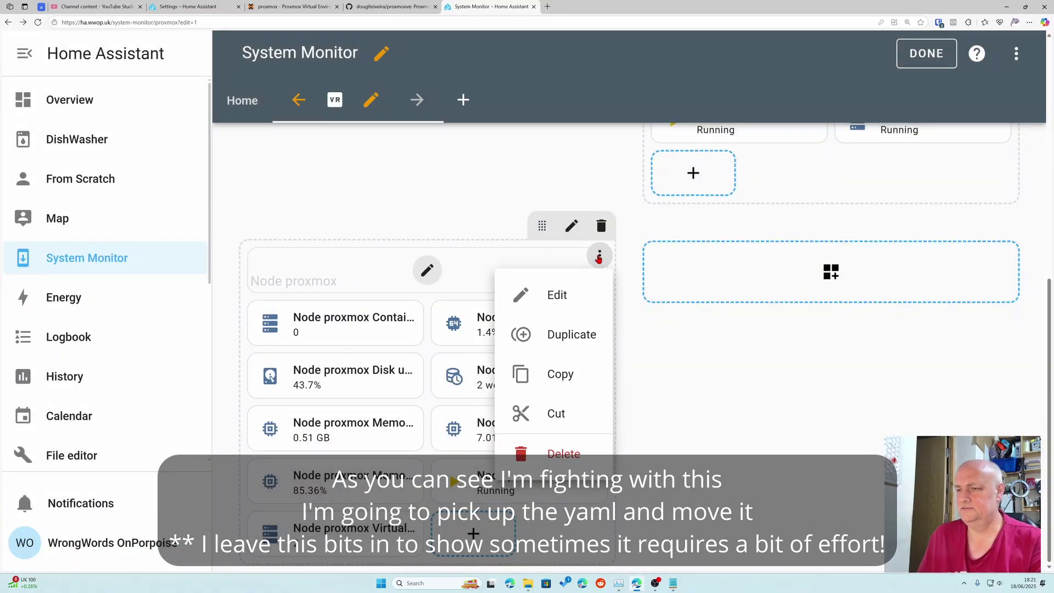
left_click(554, 343)
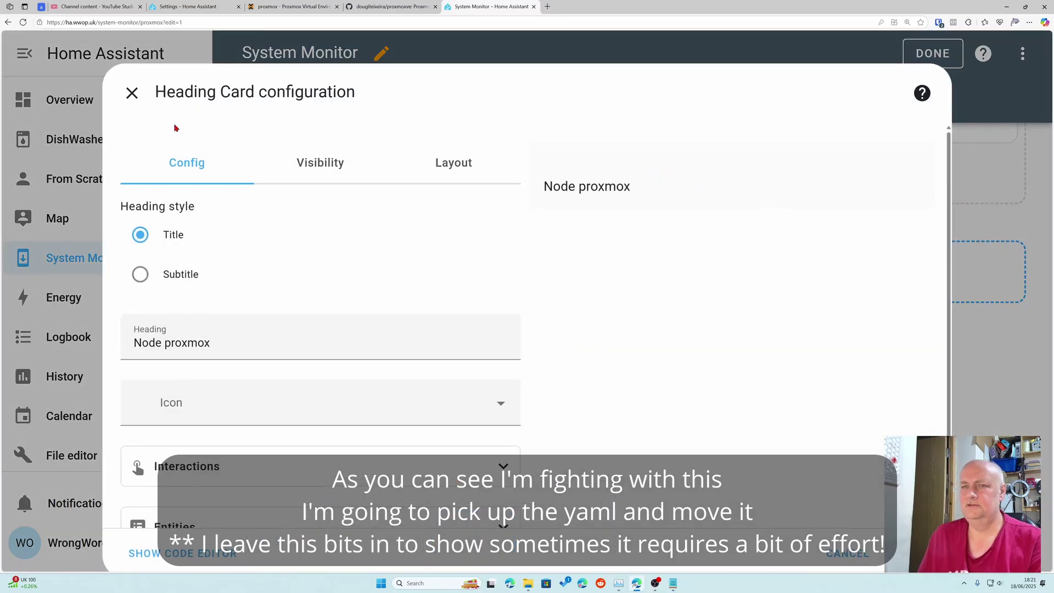
left_click(131, 93)
scroll(254, 171, "down", 3)
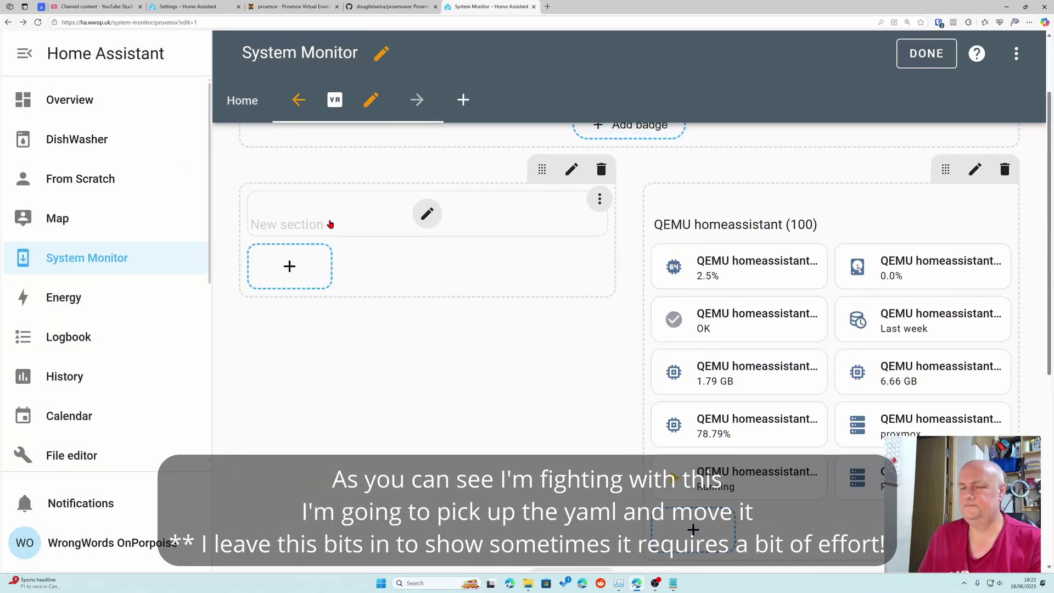
scroll(400, 298, "down", 5)
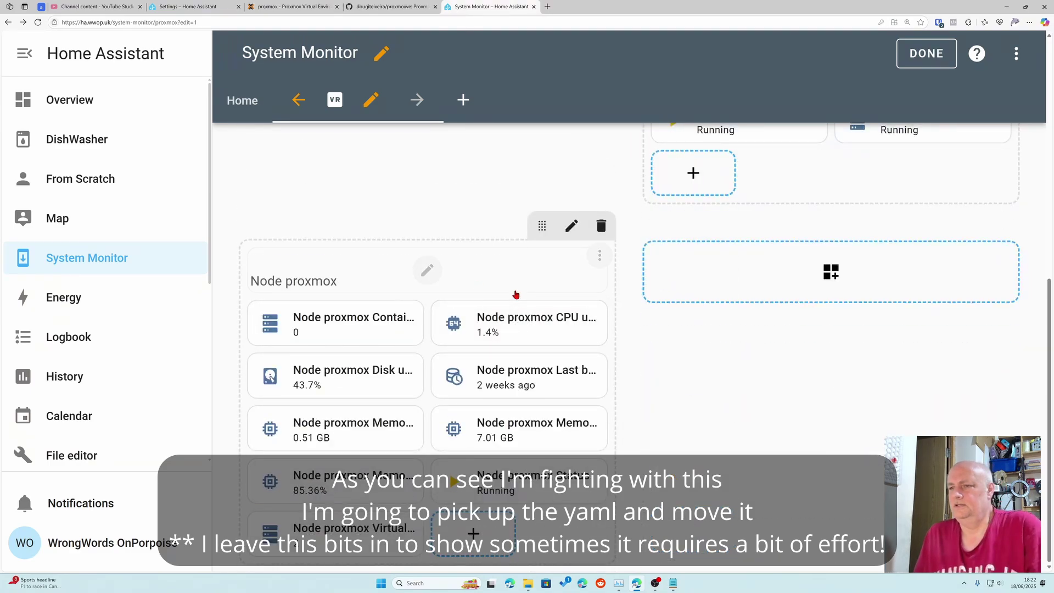
left_click(599, 257)
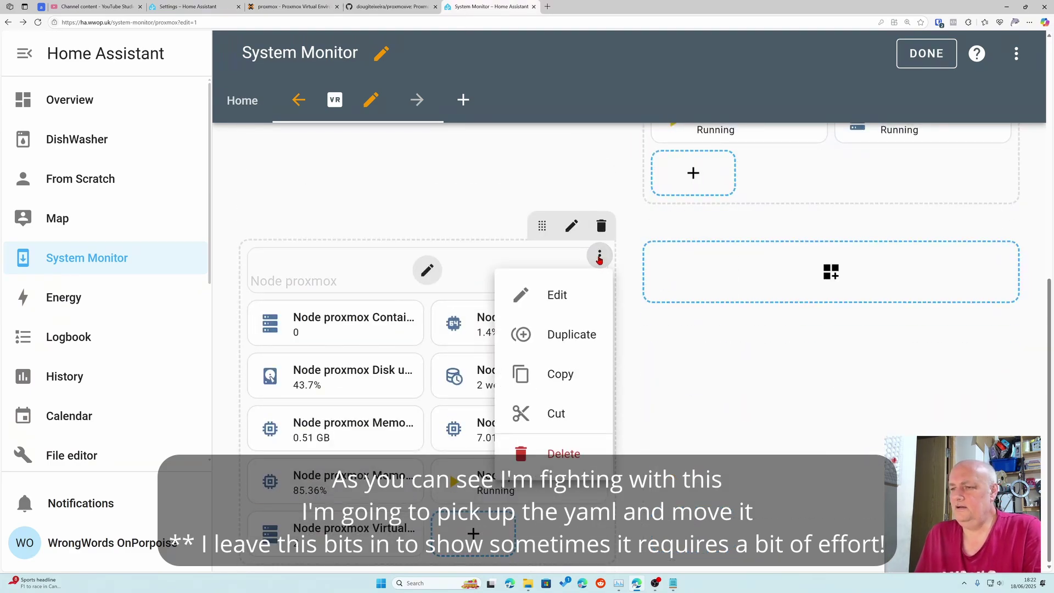
left_click(543, 226)
left_click(571, 226)
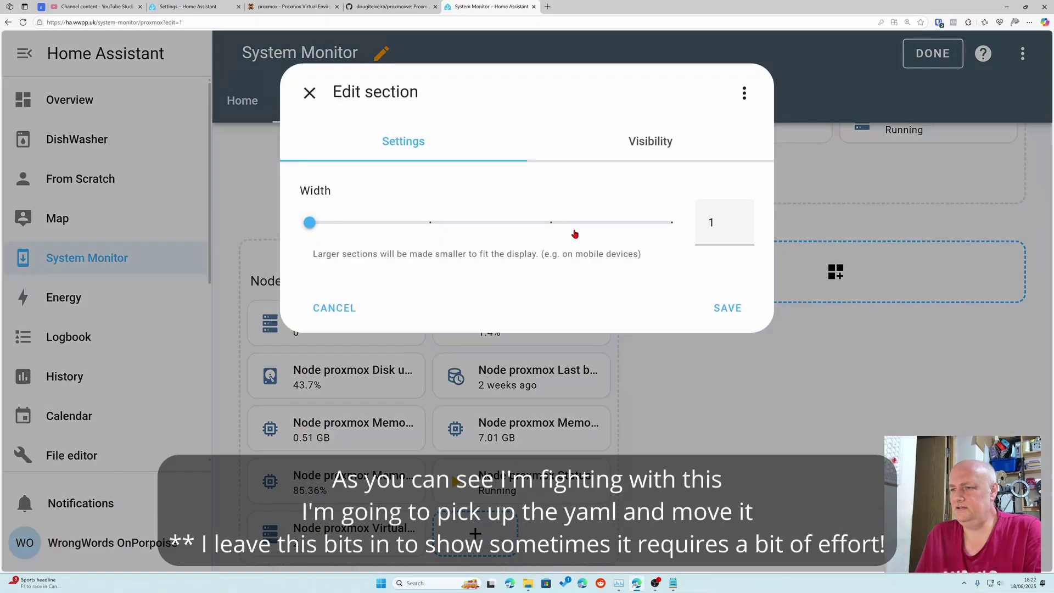
- View the Node proxmox section as YAML, select its entire definition, then cancel
left_click(739, 104)
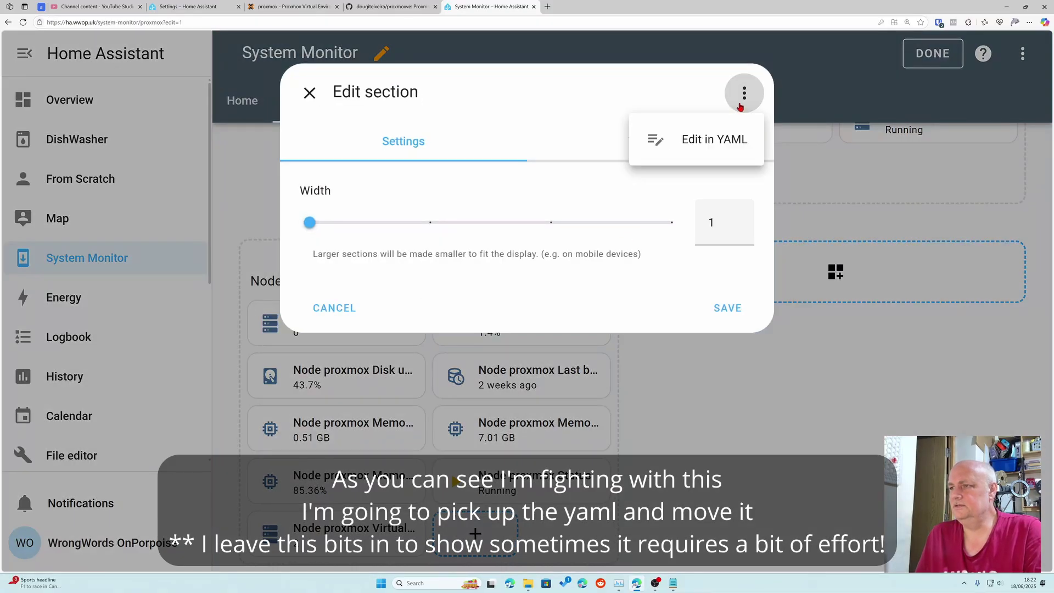
left_click(703, 150)
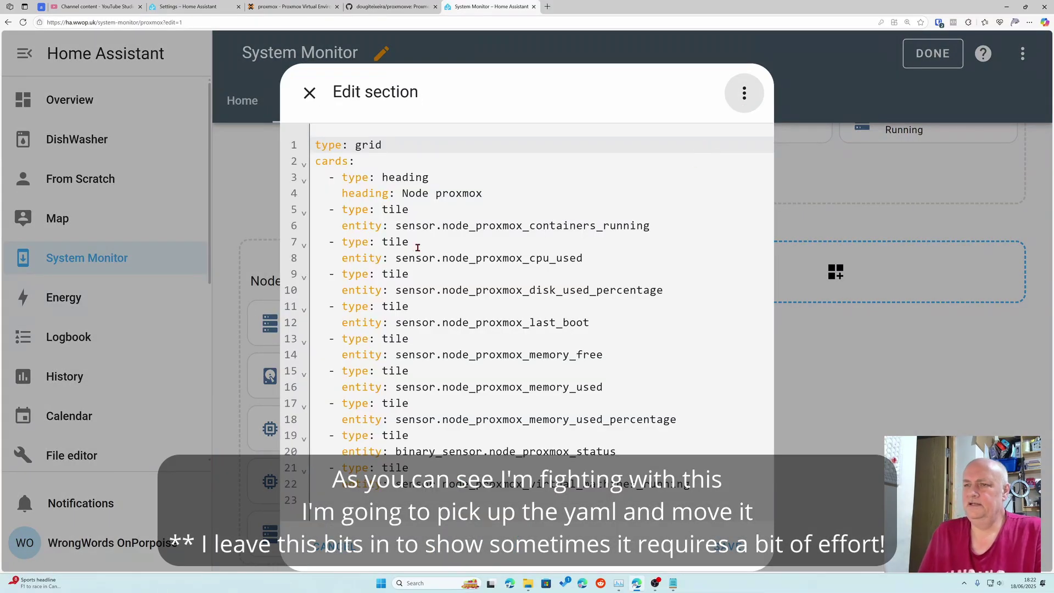
left_click_drag(316, 145, 418, 504)
key("ctrl+c")
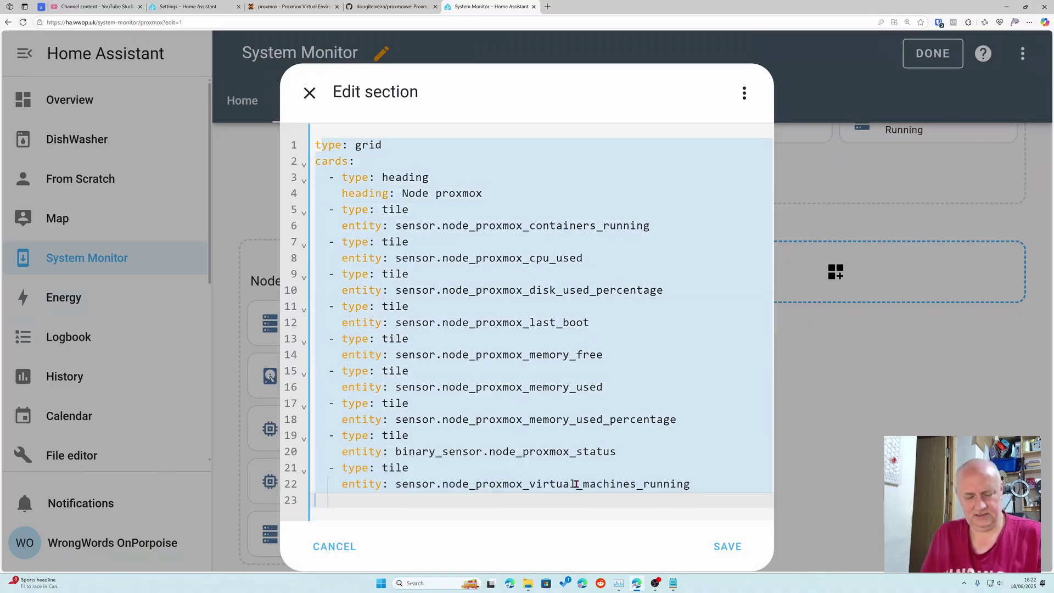
left_click(348, 548)
scroll(407, 483, "up", 5)
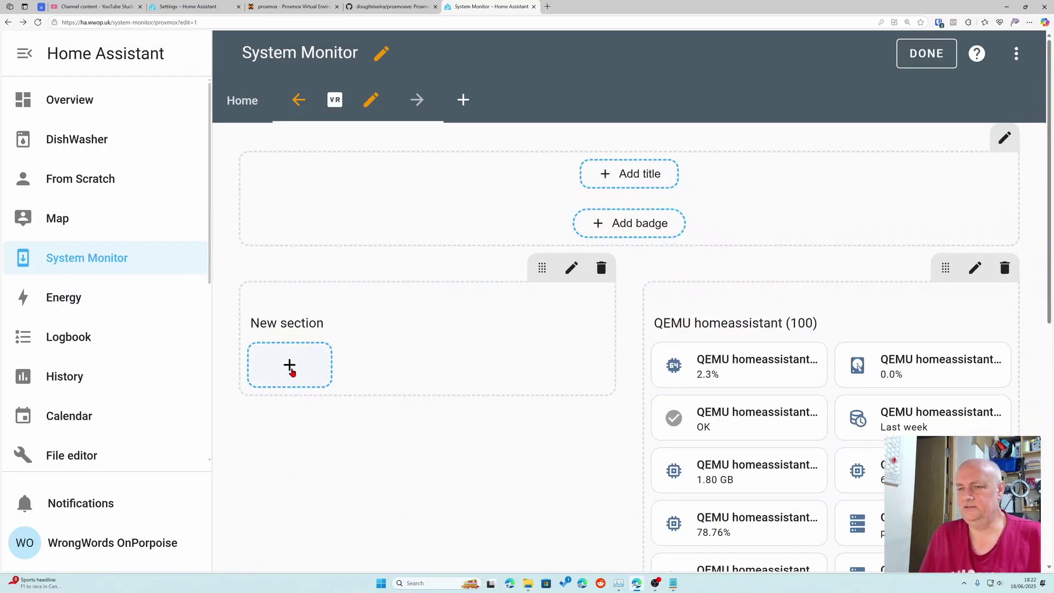
- Close the card picker unused and view the New section's YAML without changes
left_click(290, 367)
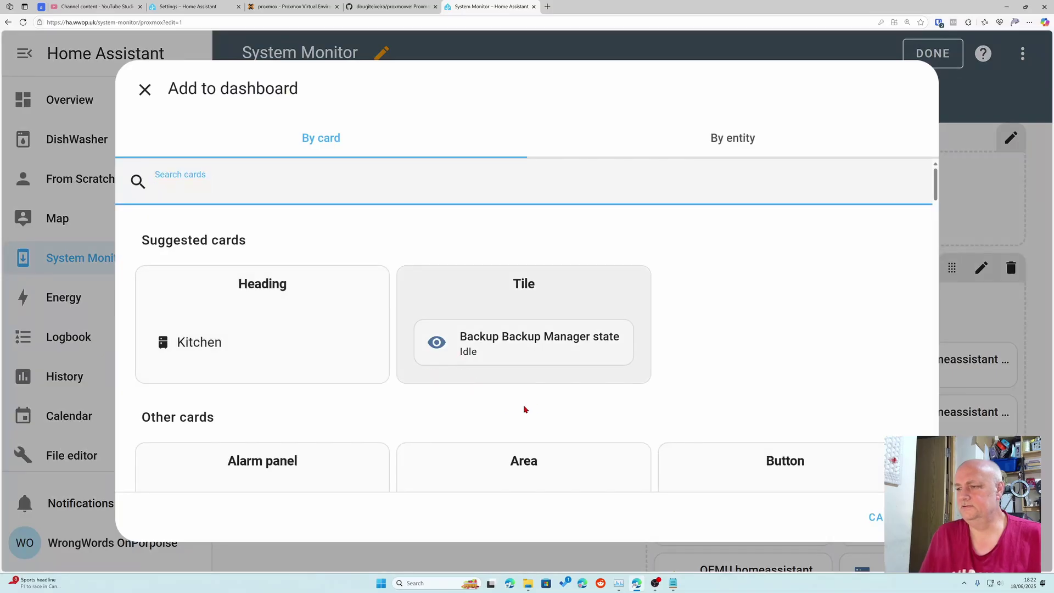
scroll(364, 383, "down", 5)
scroll(365, 381, "up", 5)
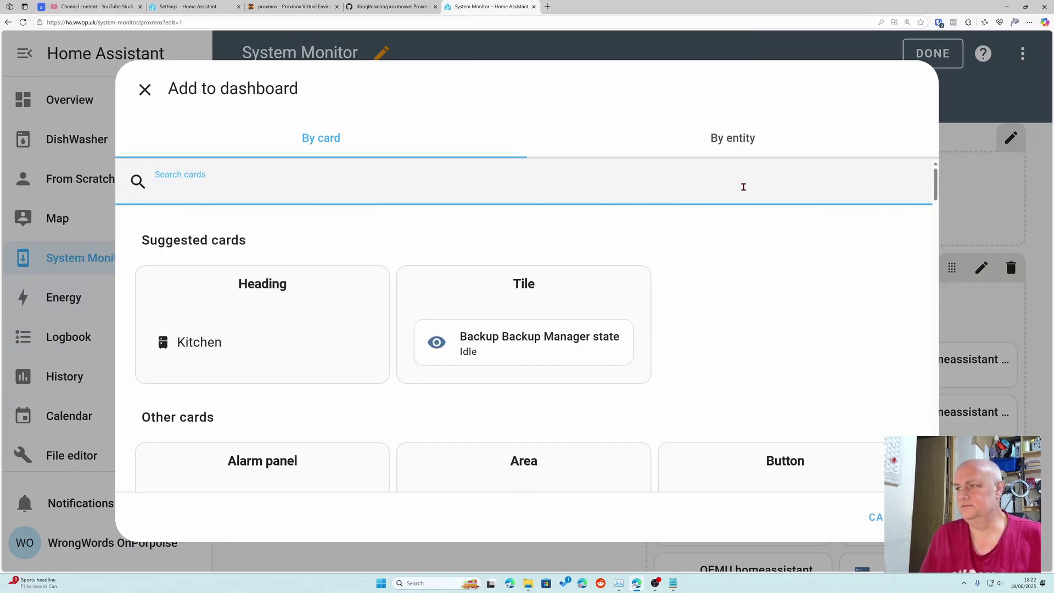
left_click(145, 88)
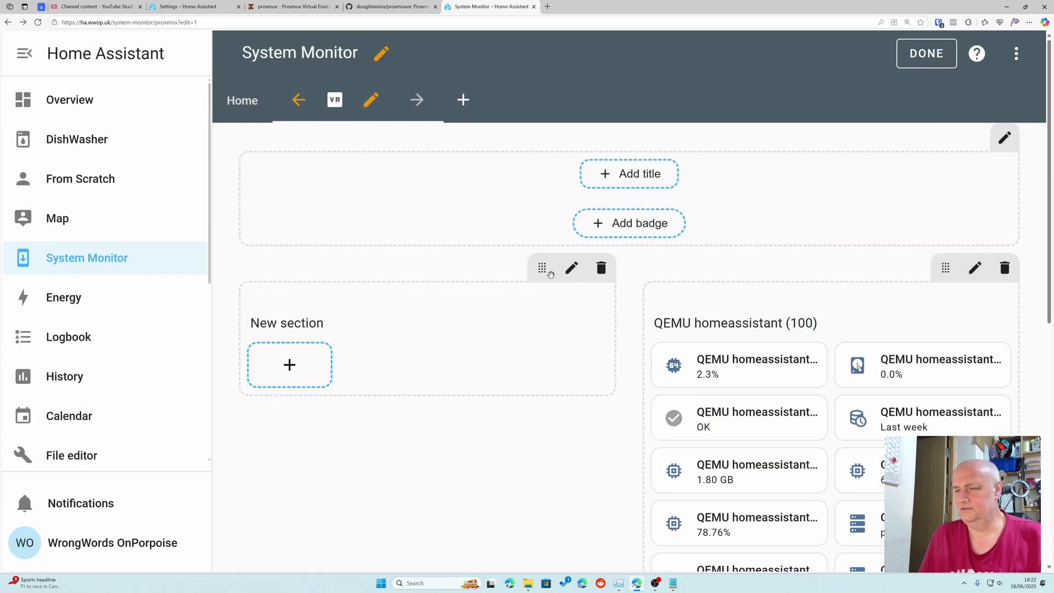
left_click(571, 273)
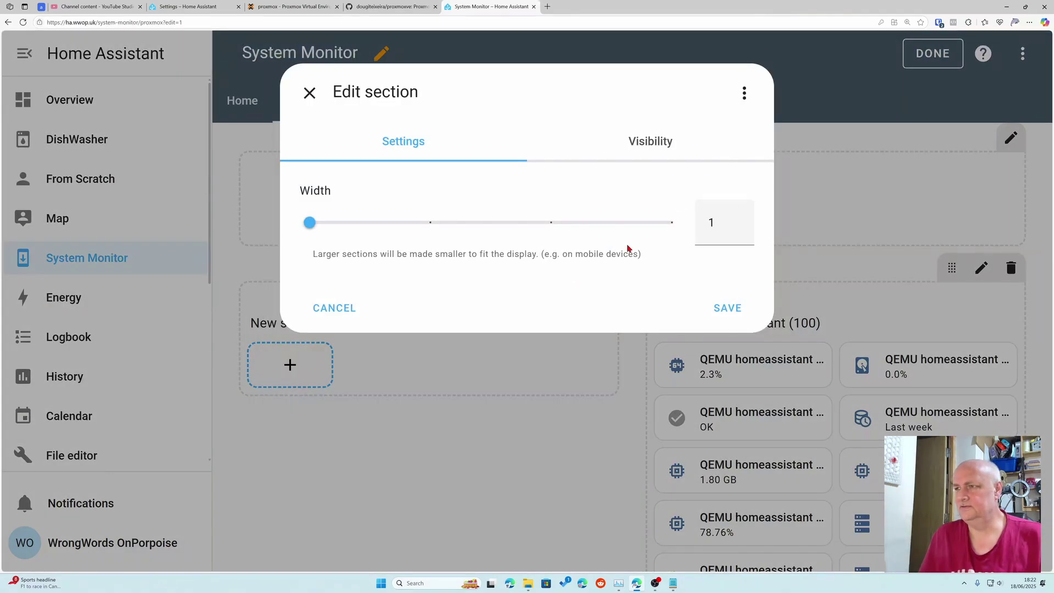
left_click(745, 93)
left_click(690, 151)
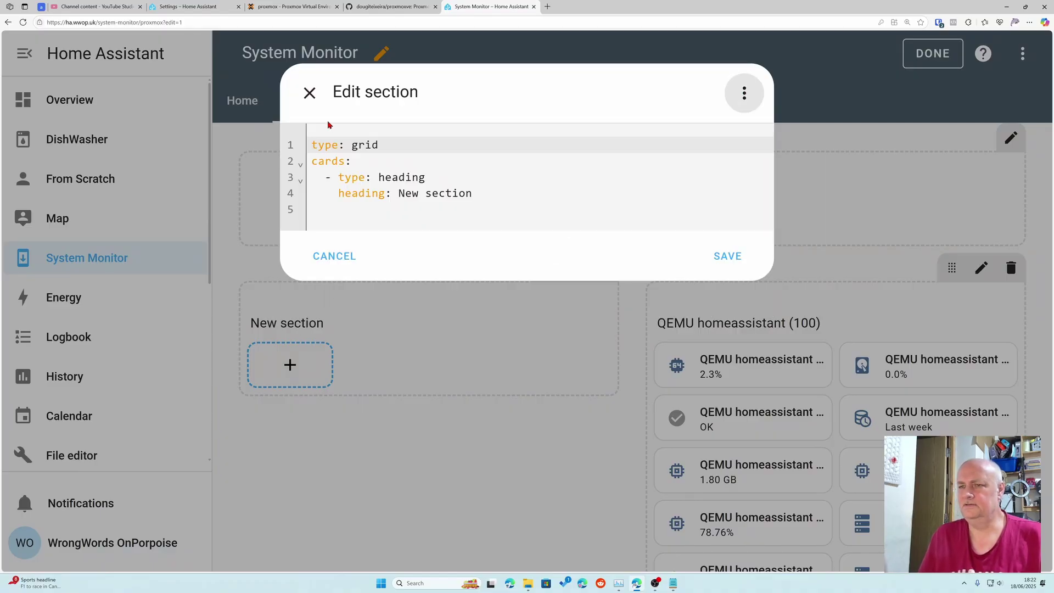
left_click(309, 92)
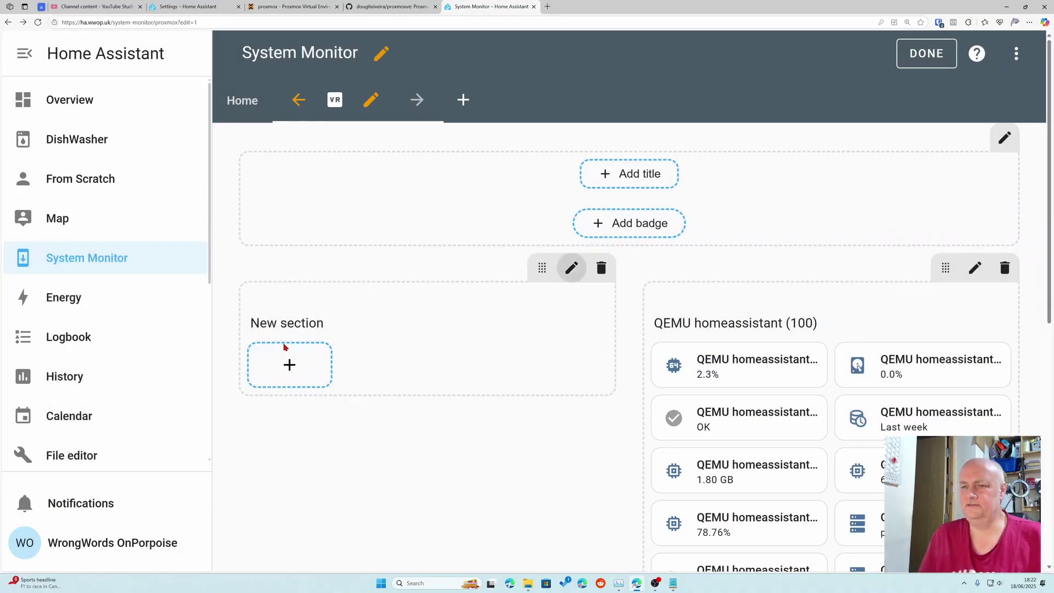
- Add a Grid card to the New section and show its YAML code editor
left_click(290, 369)
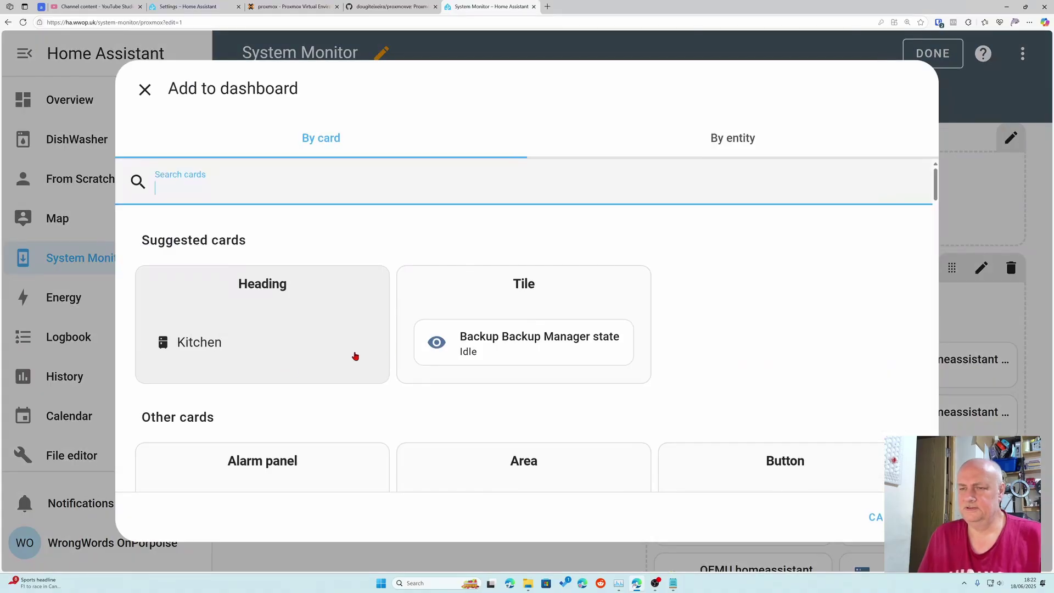
type("gri")
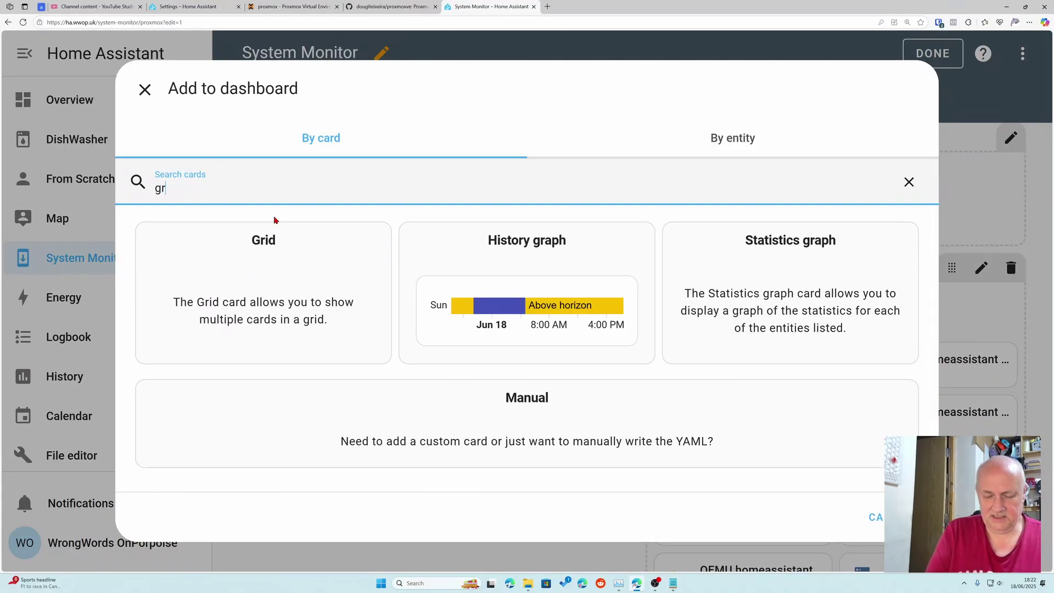
left_click(290, 294)
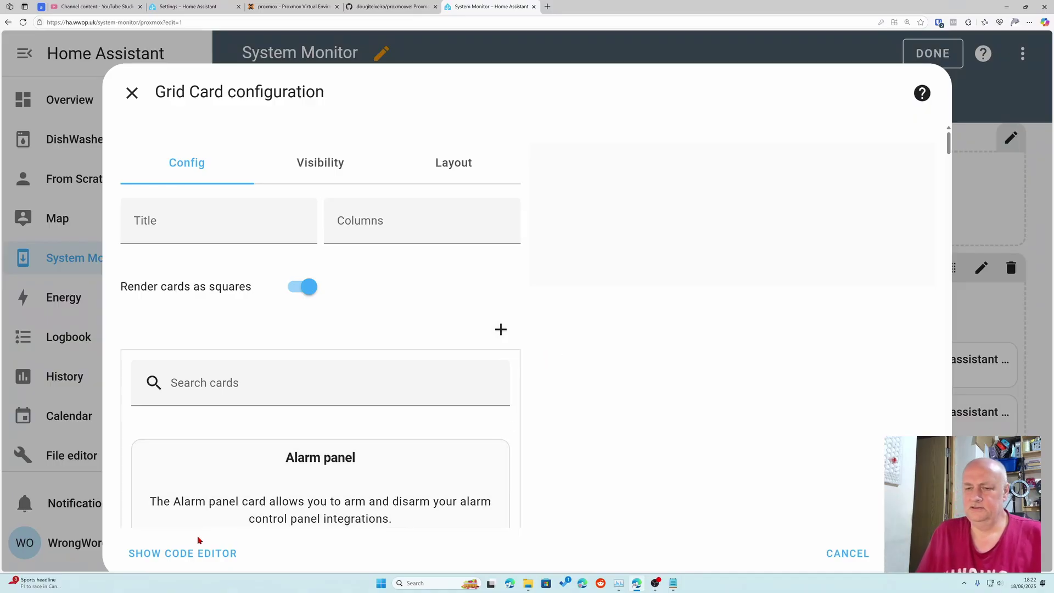
left_click(202, 553)
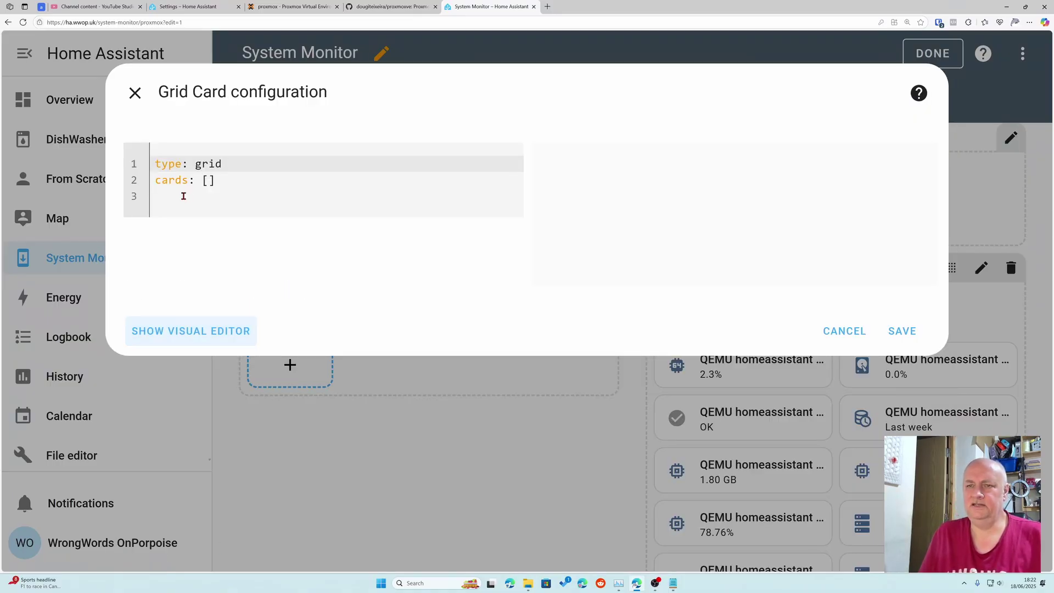
- Paste the Node proxmox heading and tile-card YAML into the grid, removing the duplicate grid lines
left_click(184, 197)
key("ctrl+v")
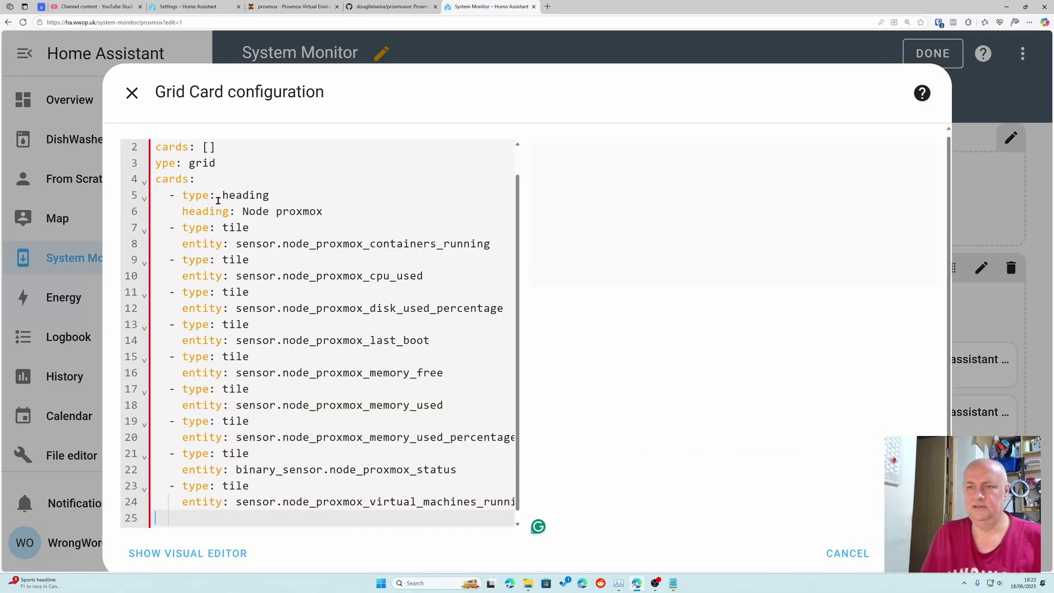
left_click(238, 170)
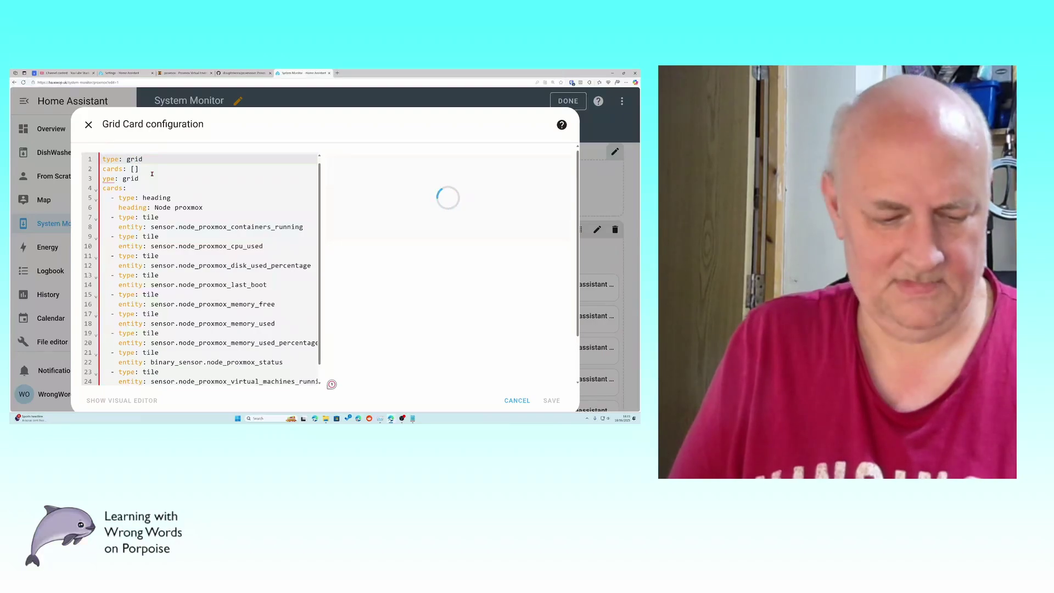
key("Home")
key("shift+Down")
key("shift+Down")
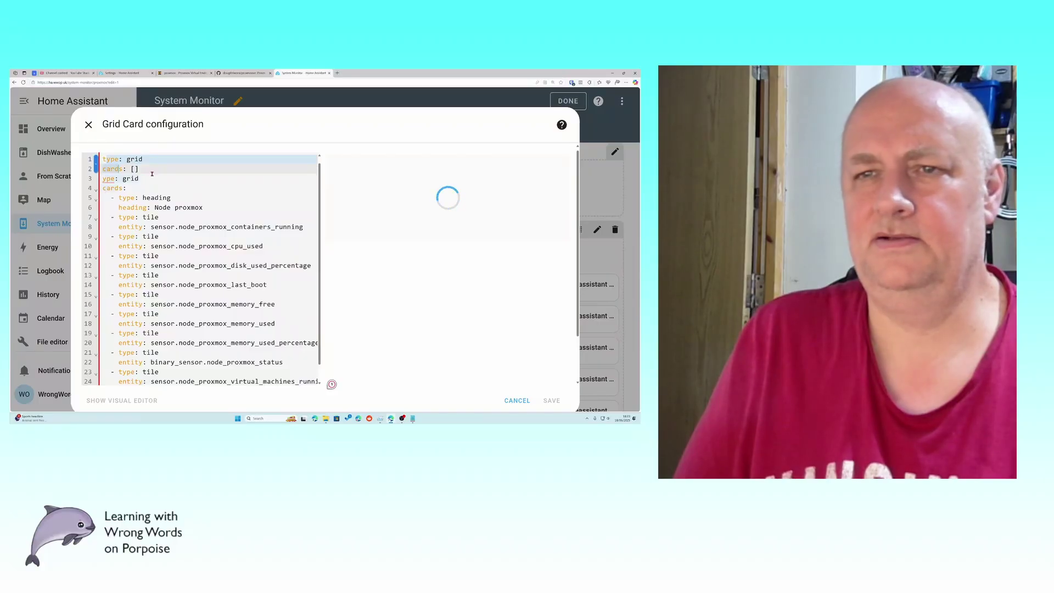
key("shift+End")
key("shift+Down")
key("shift+Up")
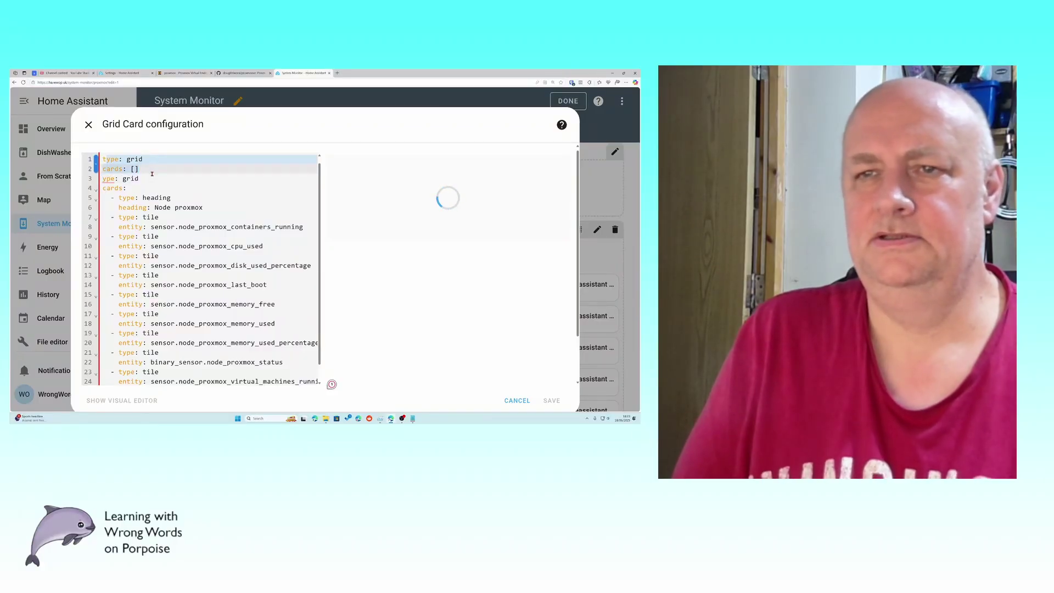
type("t")
key("Delete")
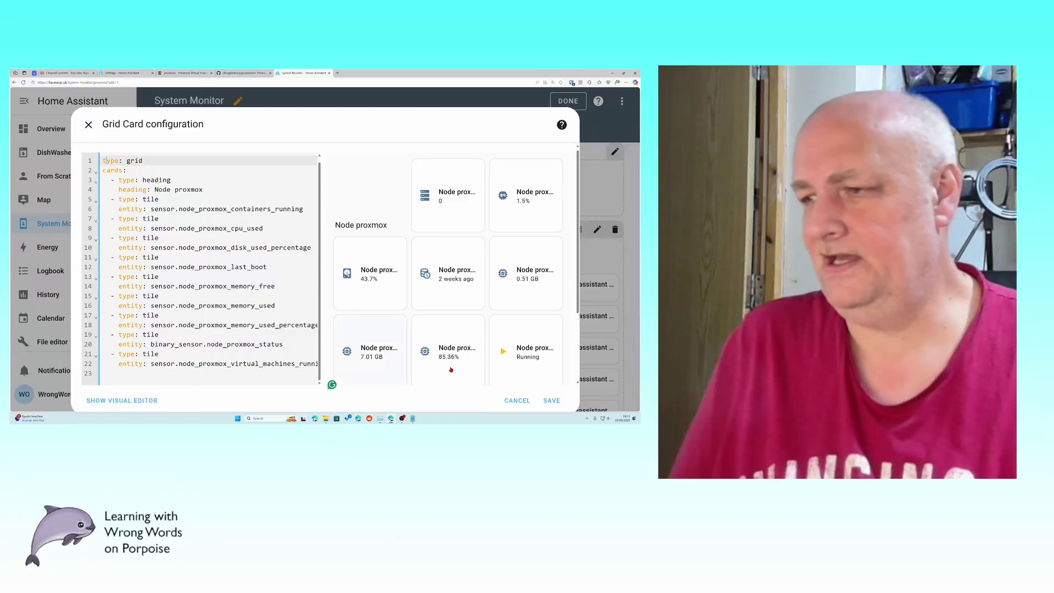
- Save the Node proxmox grid card and delete the separate Node proxmox section
left_click(551, 401)
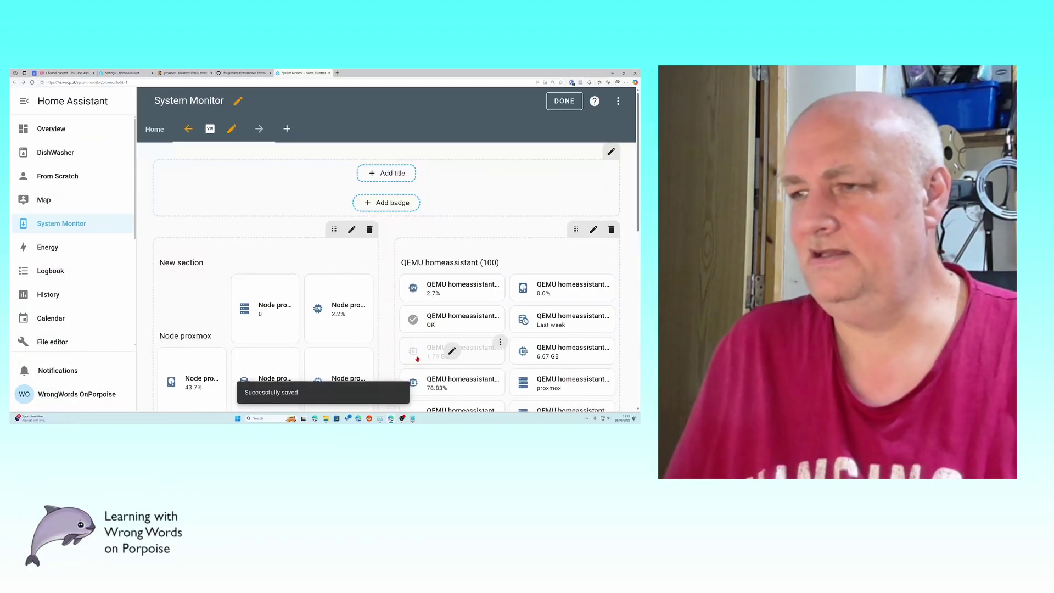
scroll(417, 358, "down", 5)
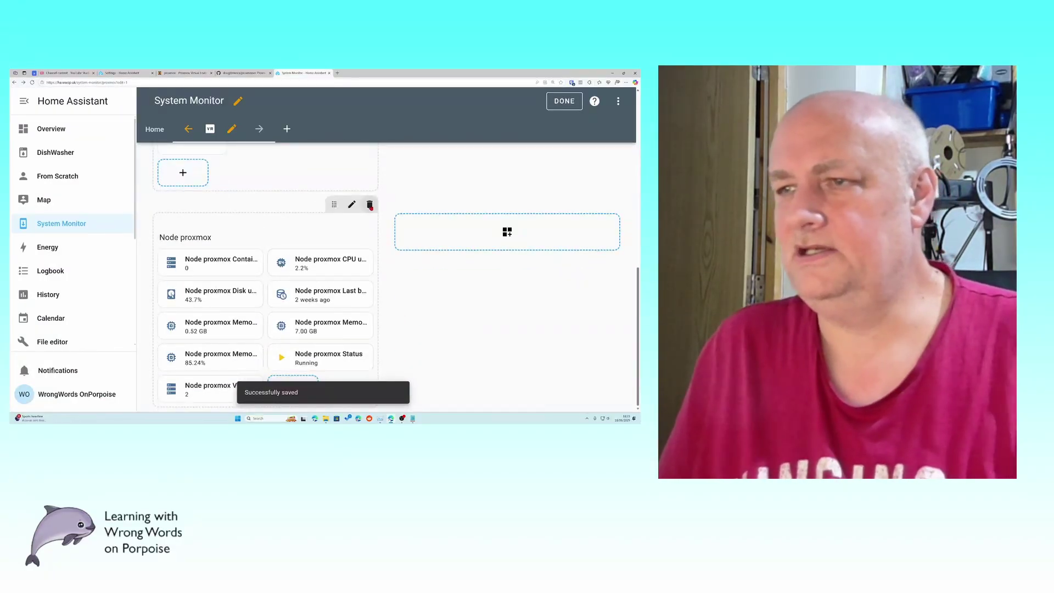
left_click(370, 205)
left_click(375, 275)
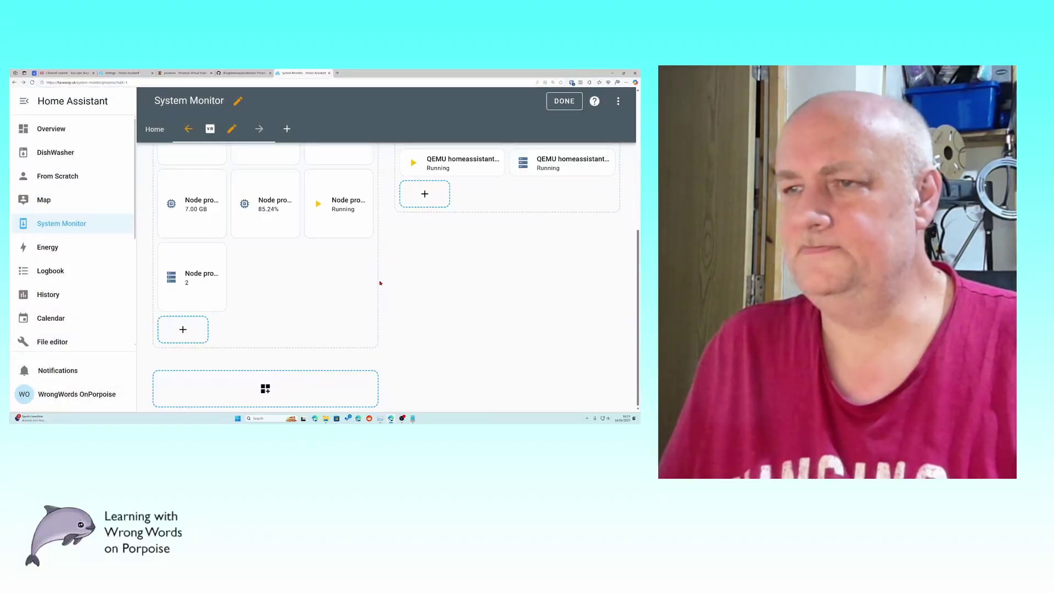
scroll(380, 282, "up", 5)
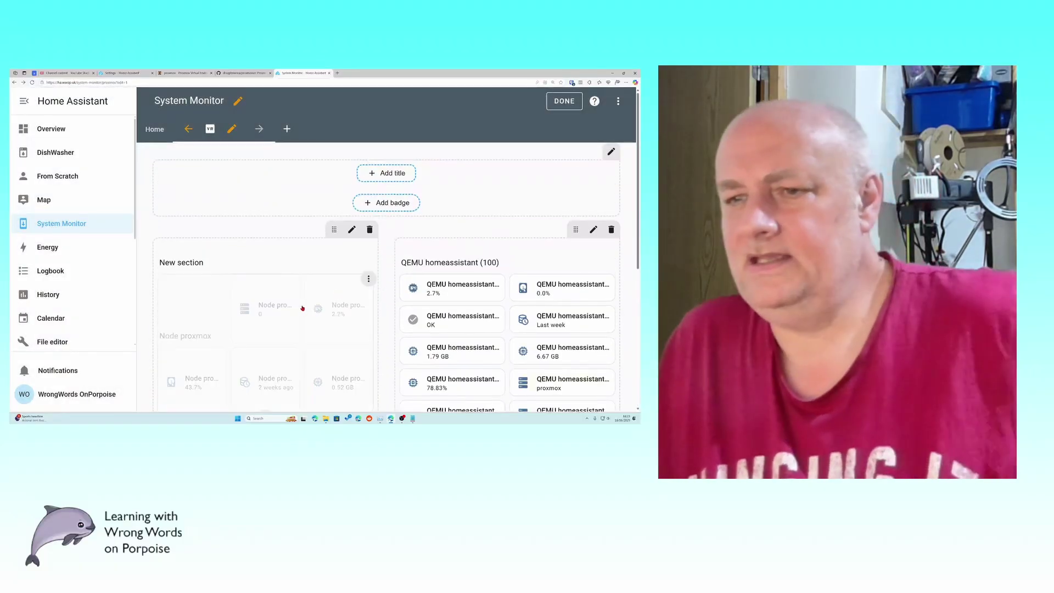
- Rename the New section heading to 'Proxmox Host' and save it
left_click(220, 264)
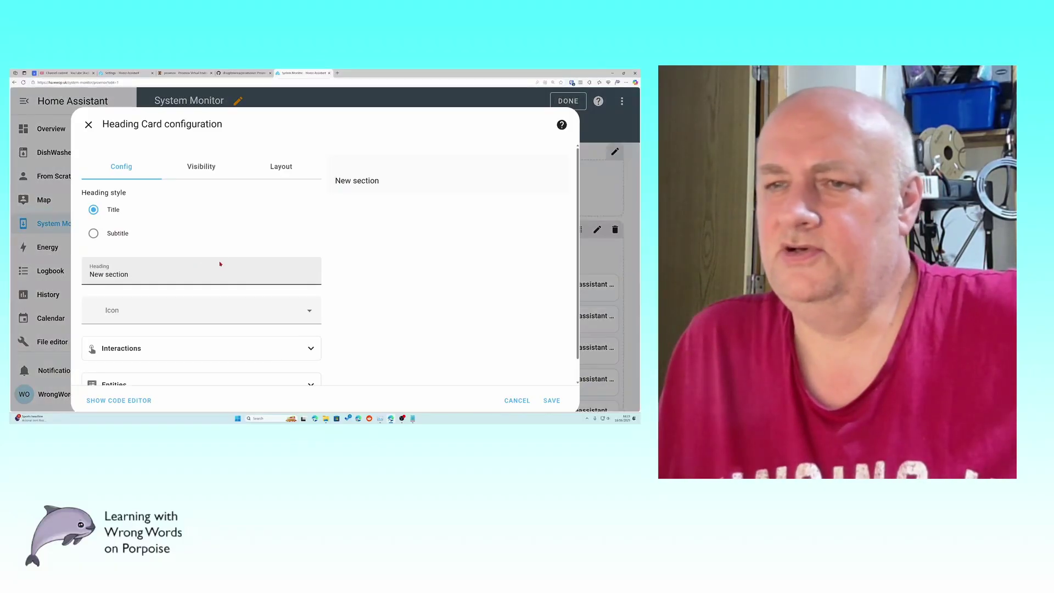
triple_click(151, 274)
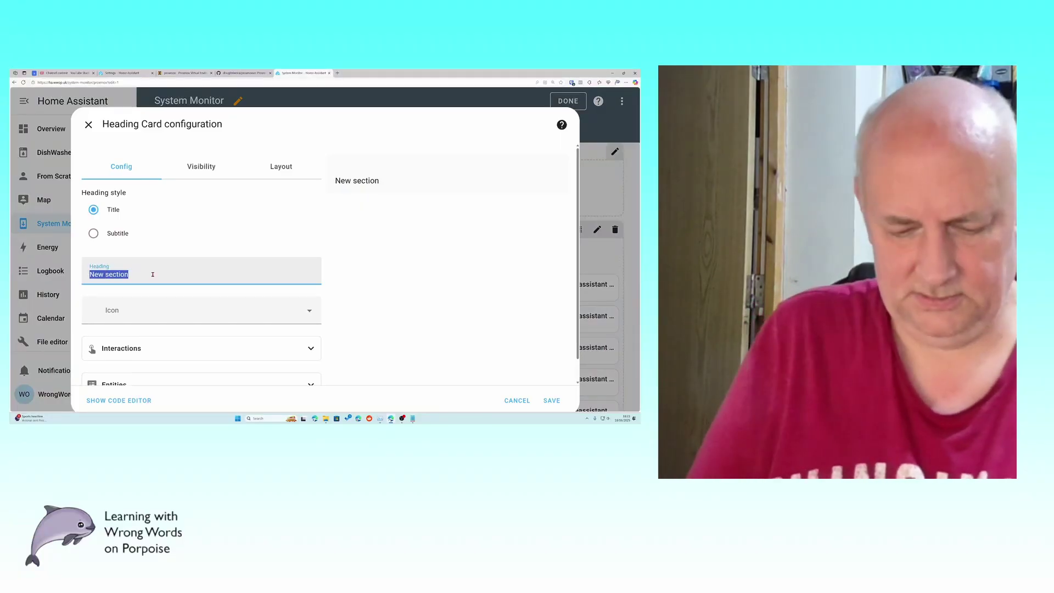
type("Pr")
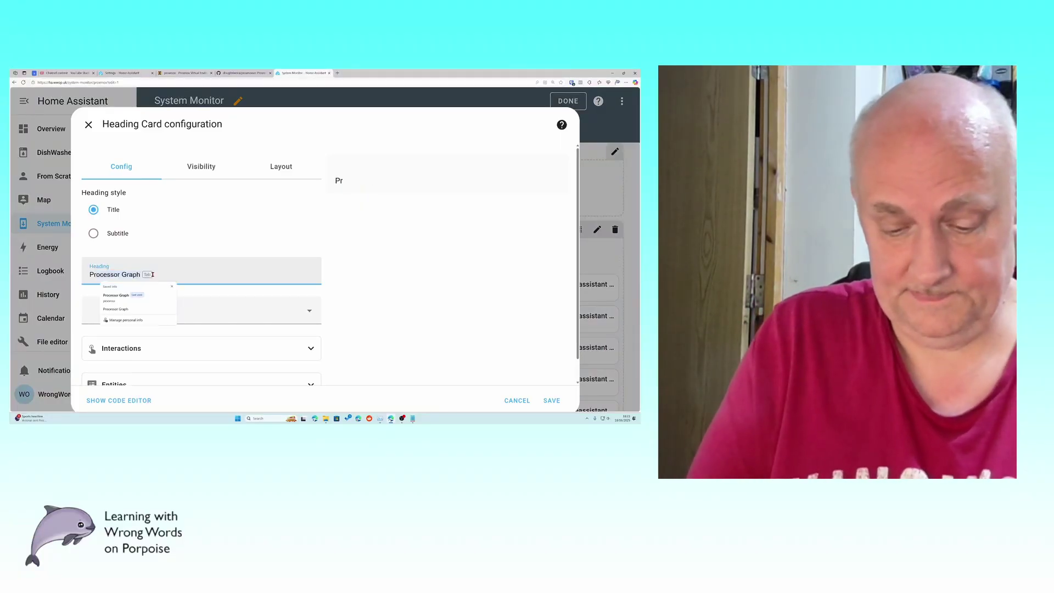
type("oxm")
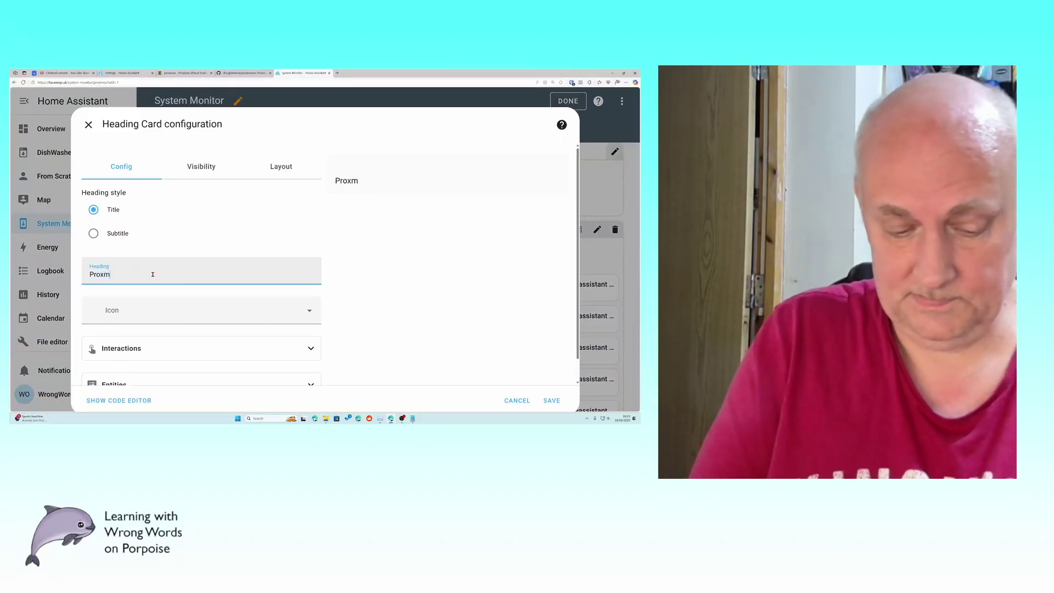
type("ox Host")
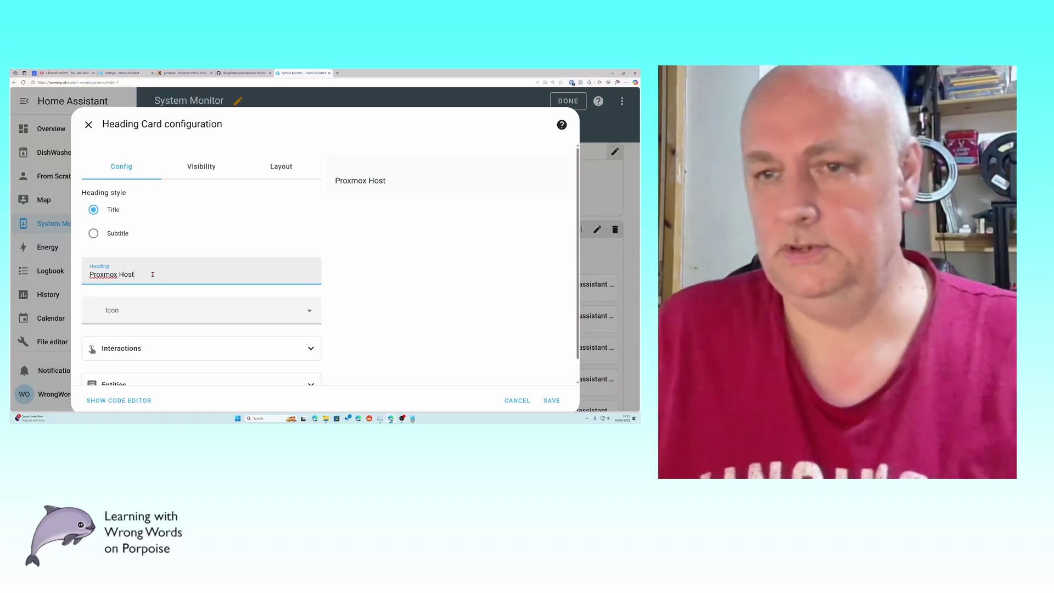
left_click(544, 403)
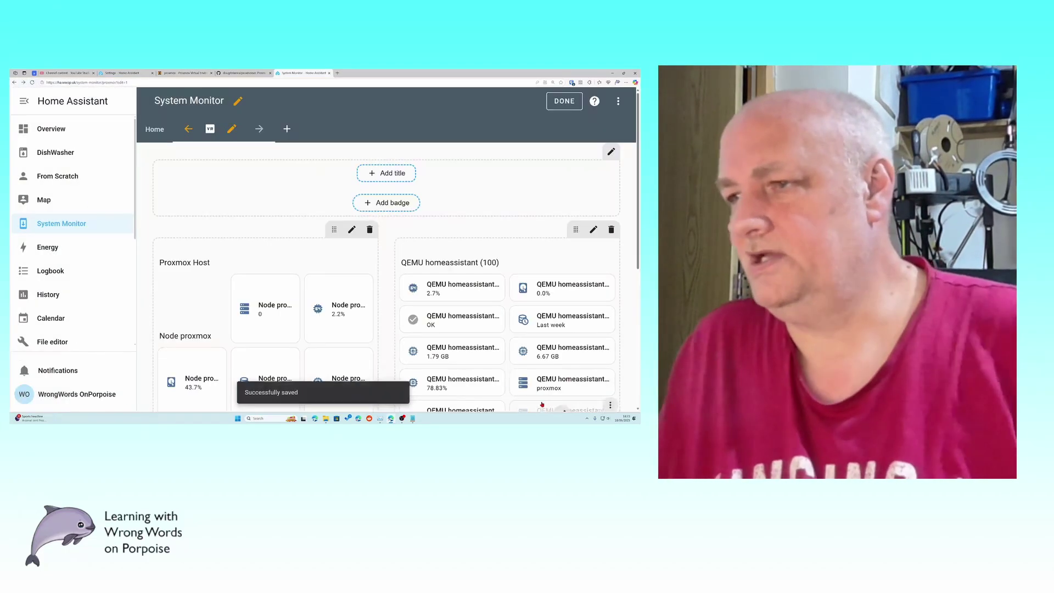
scroll(290, 316, "down", 4)
scroll(290, 316, "up", 2)
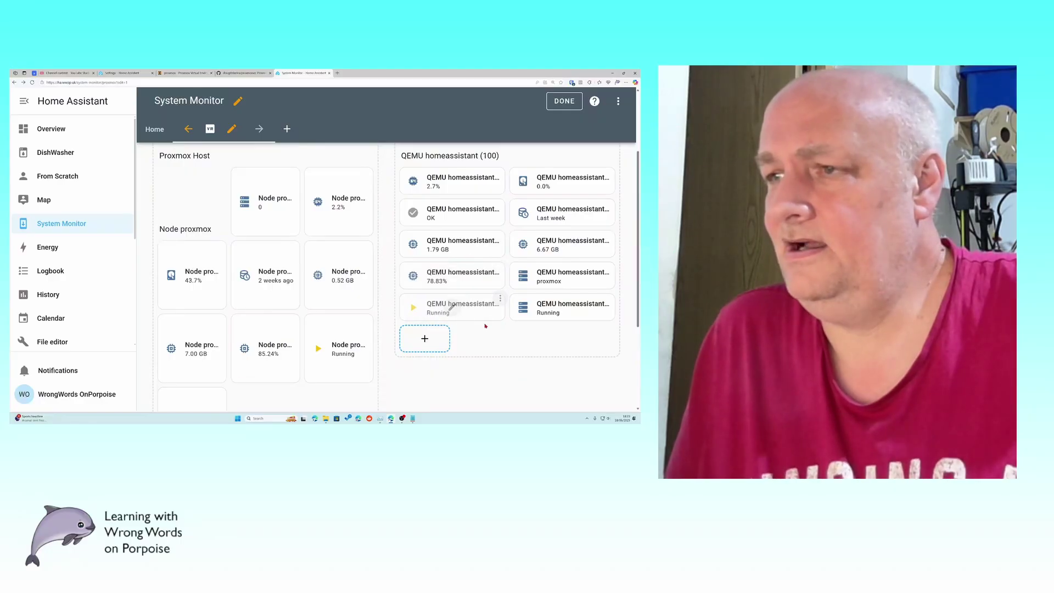
scroll(483, 325, "up", 2)
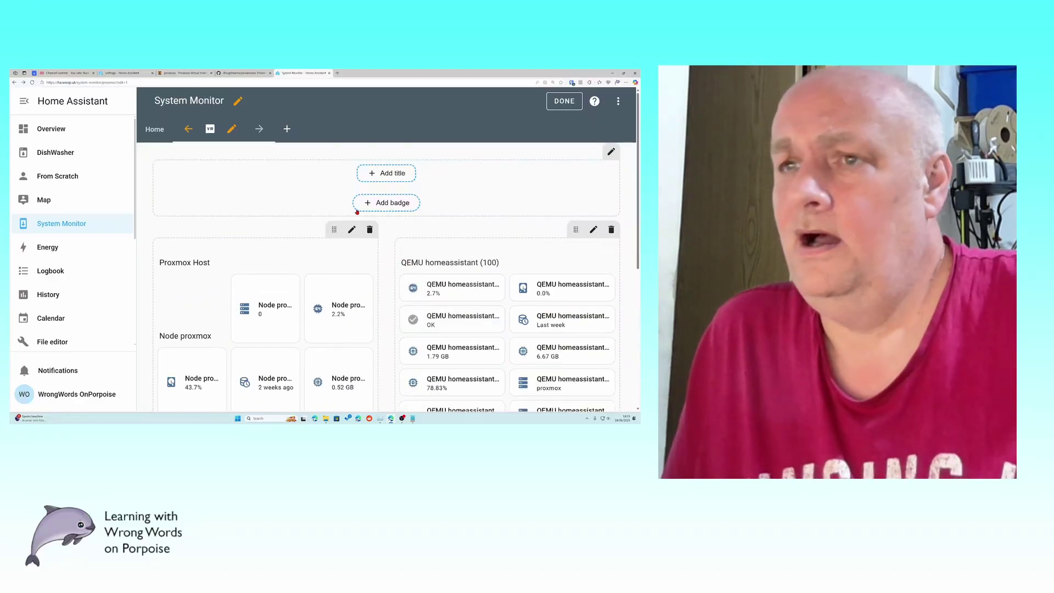